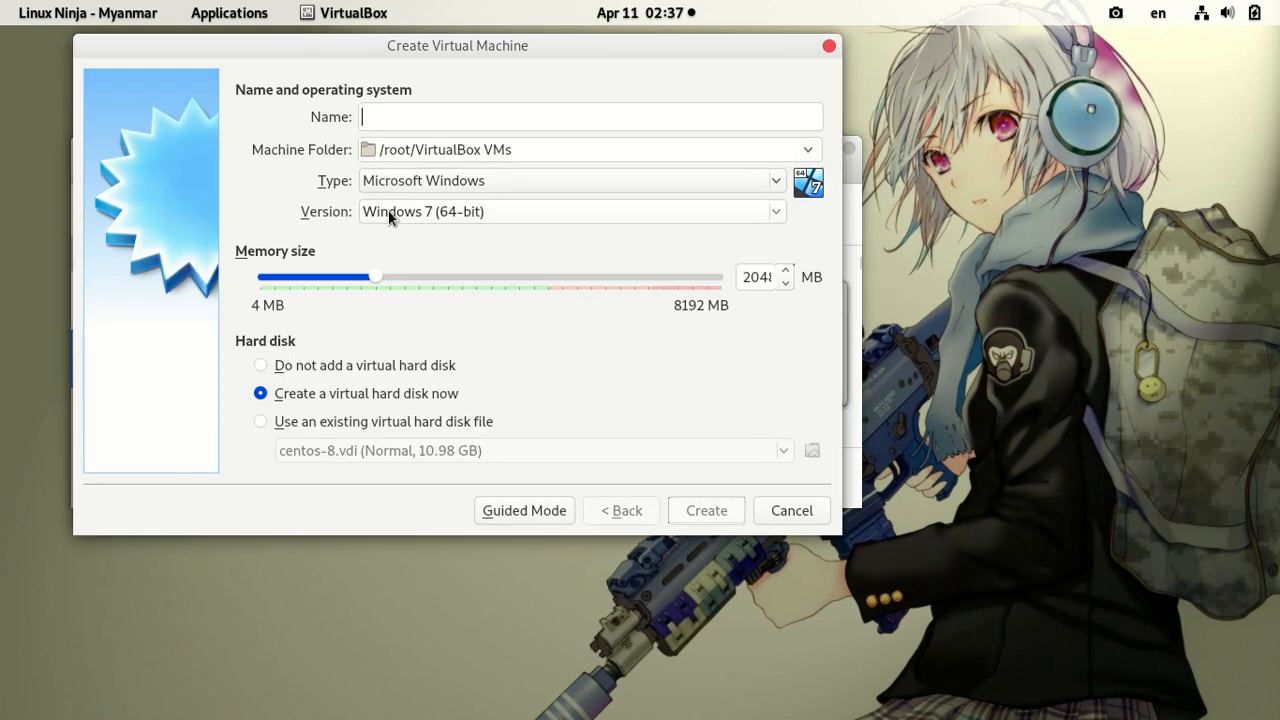
Step: Create VM 'ubuntu-19' as Linux, Ubuntu (64-bit), 1024 MB memory, with a new virtual hard disk
text(ubuntu-19)
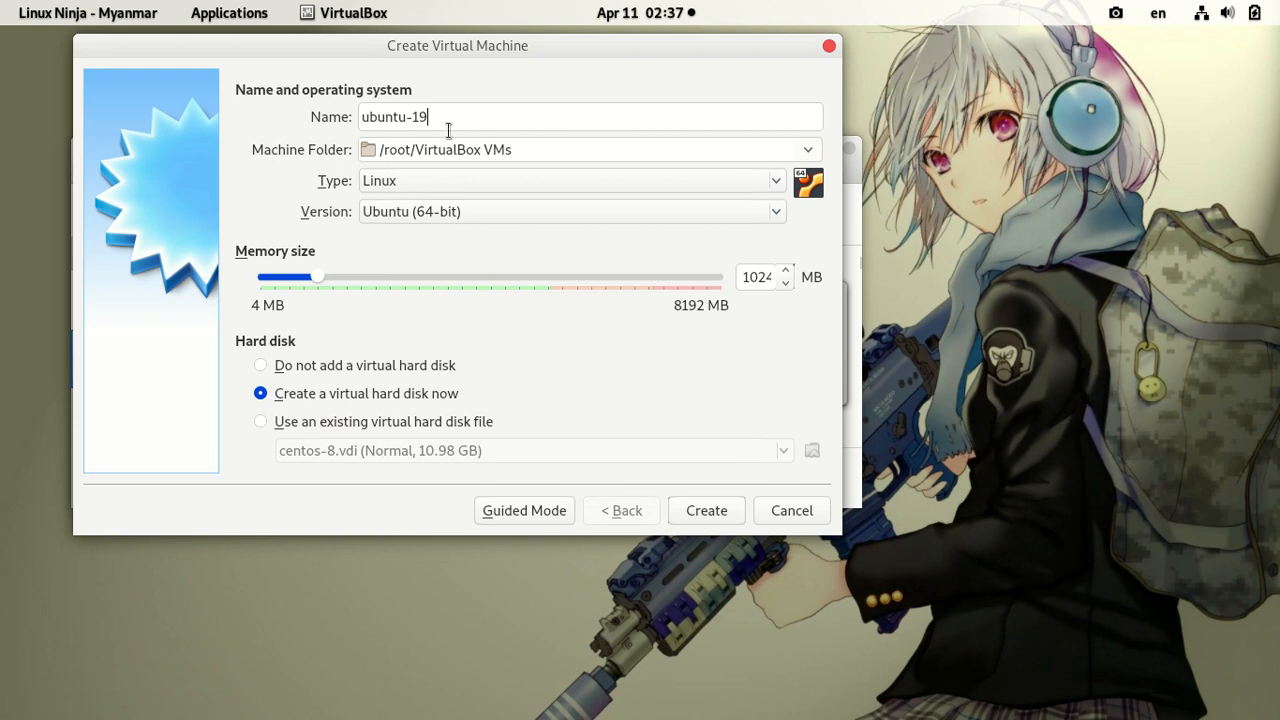
click(560, 181)
click(478, 179)
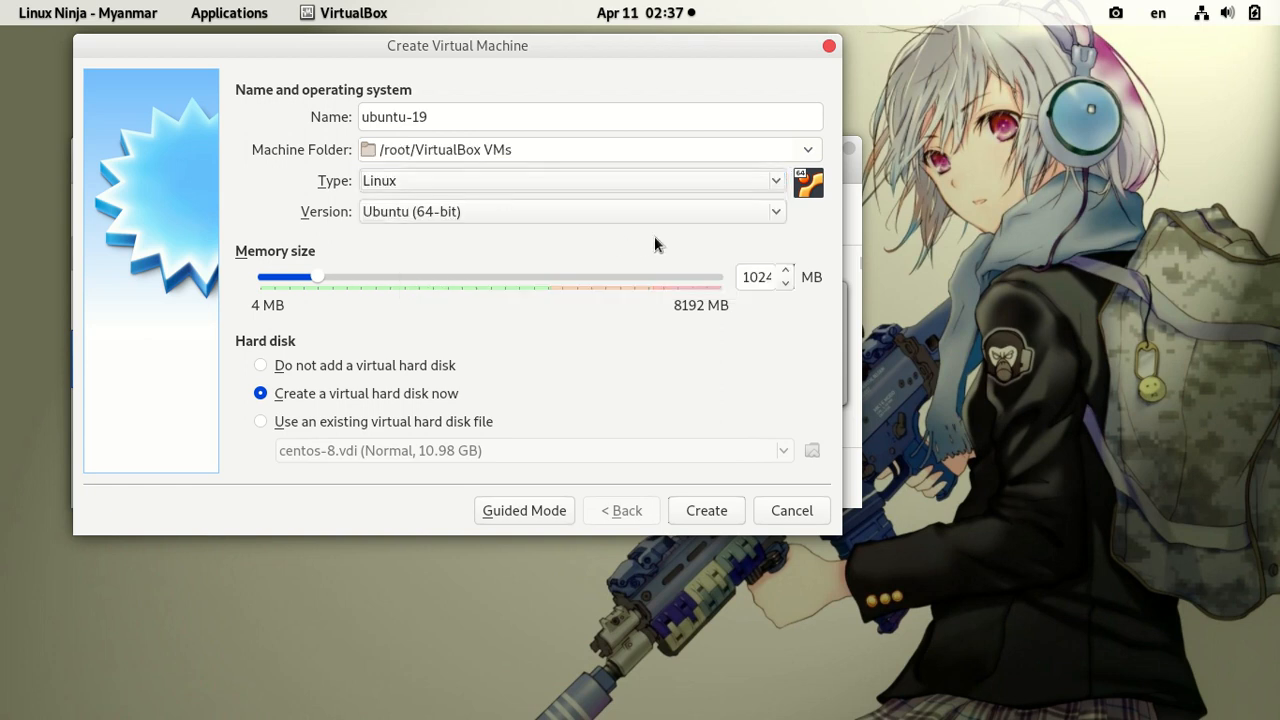
click(778, 212)
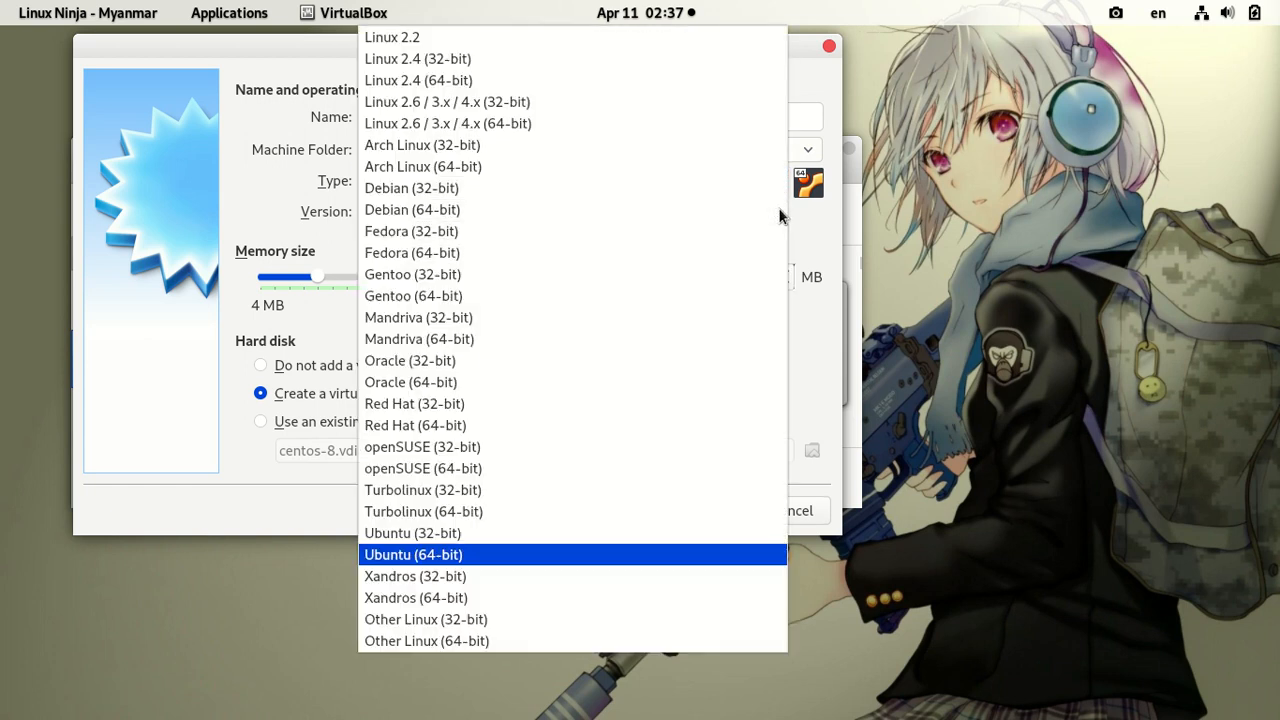
click(462, 556)
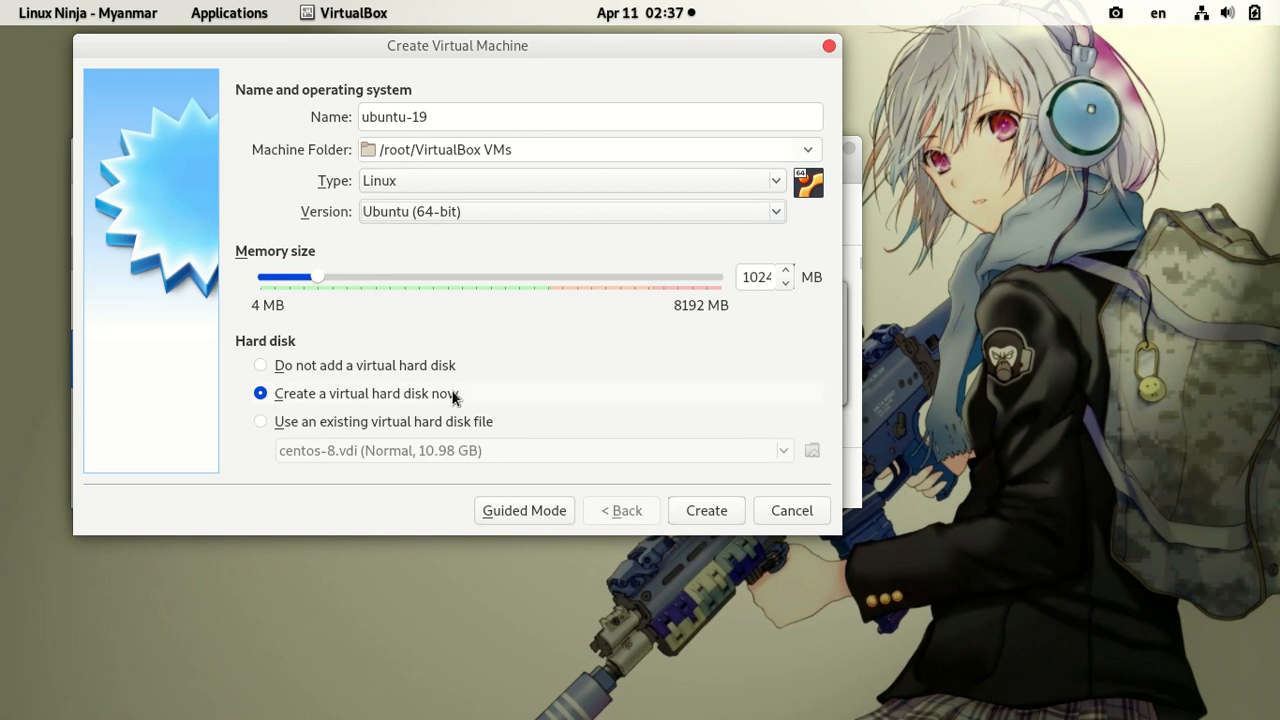
click(720, 508)
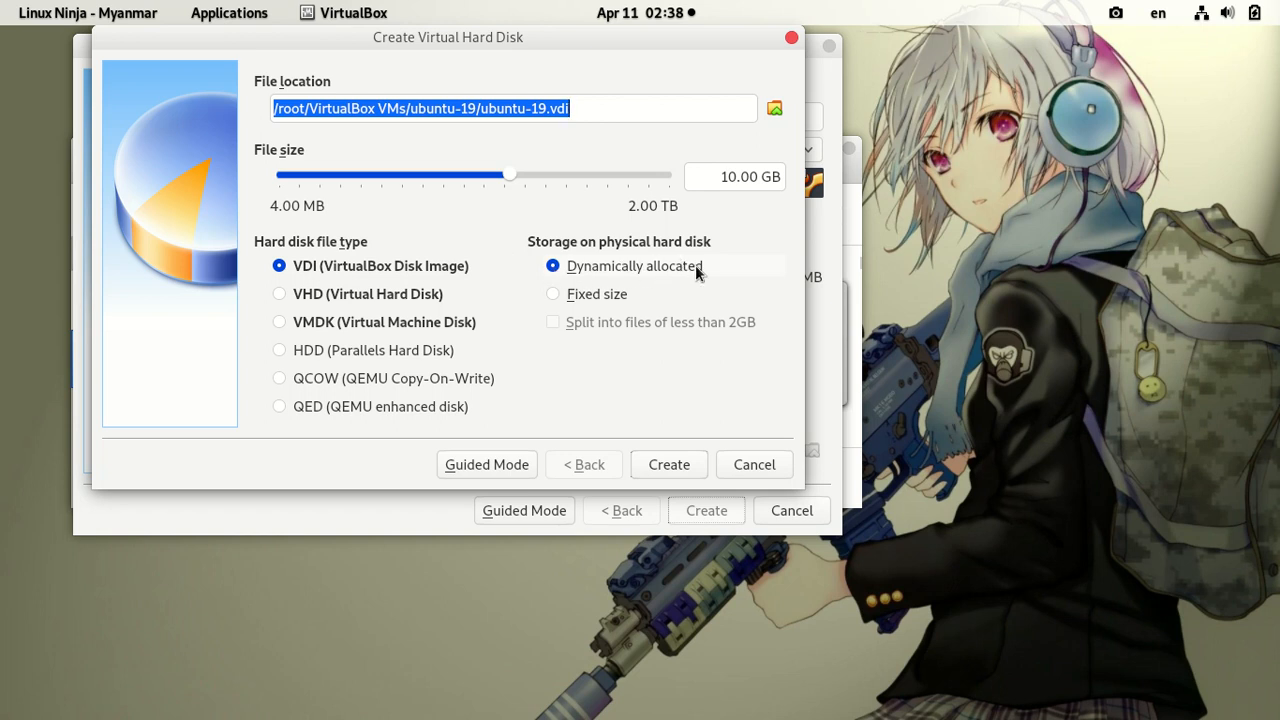
Step: Keep the new VDI disk dynamically allocated after briefly trying fixed-size storage
click(560, 294)
click(558, 266)
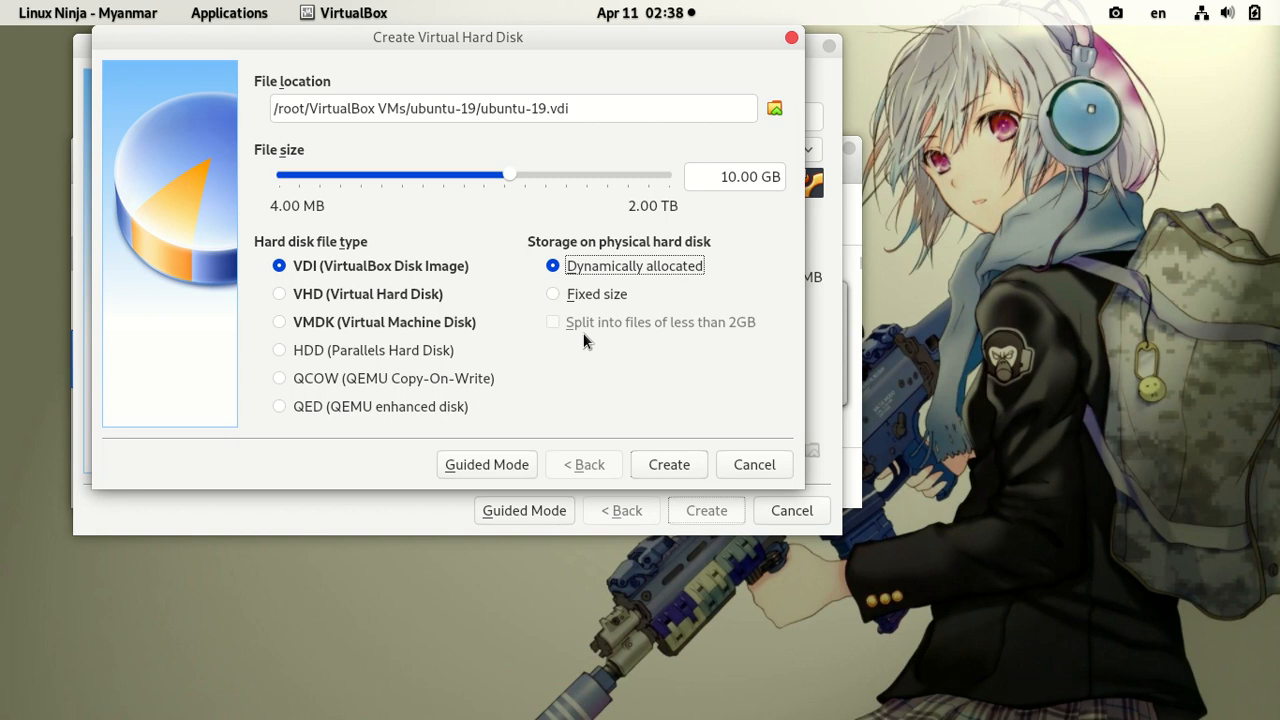
click(552, 294)
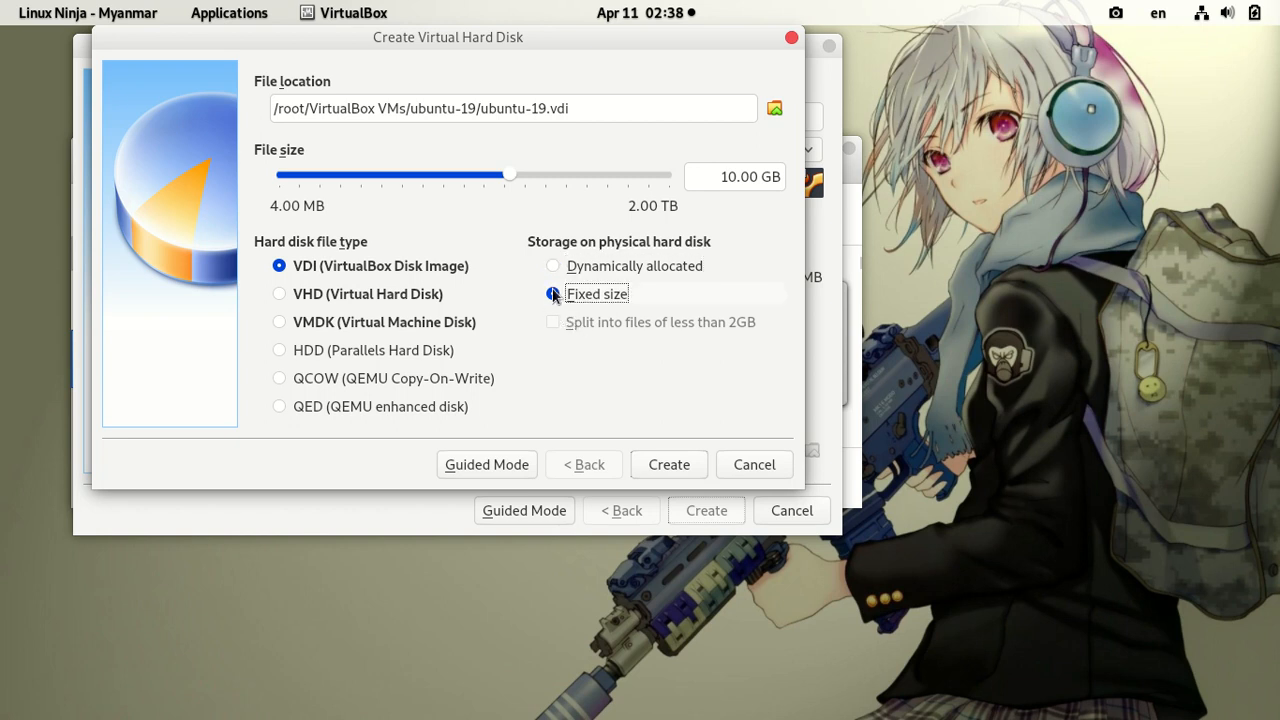
mouse_move(505, 174)
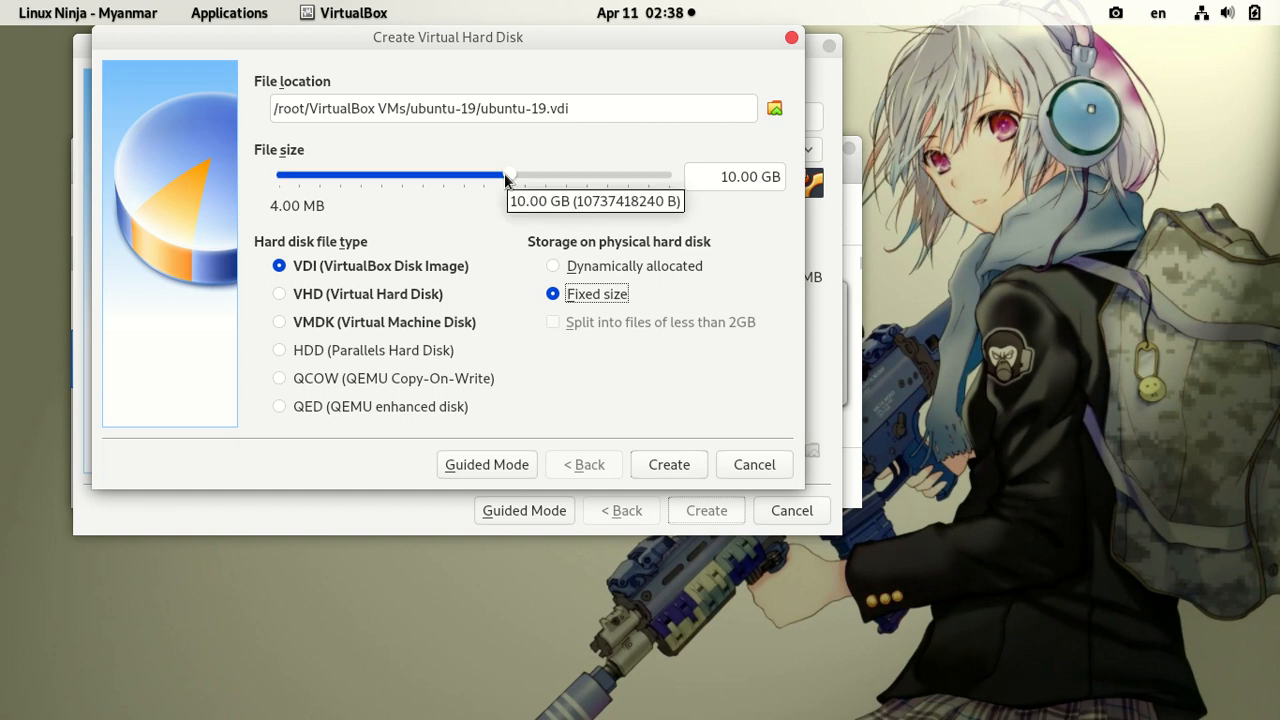
click(554, 267)
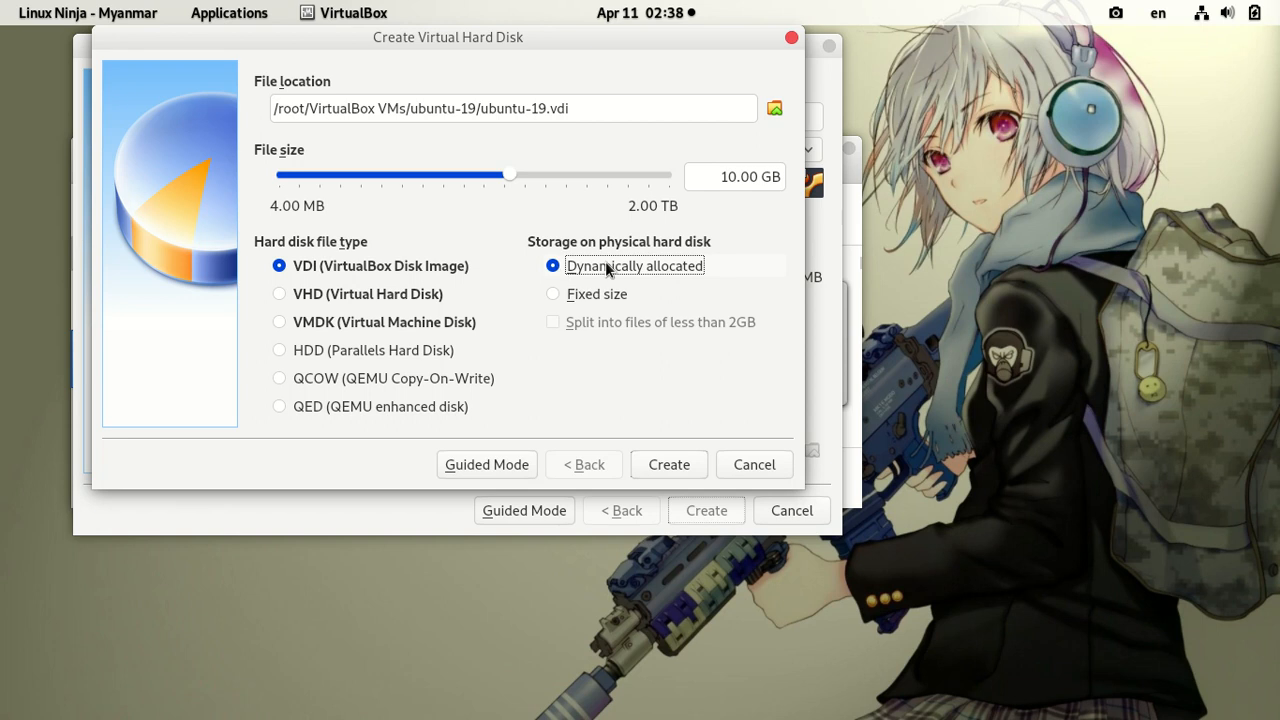
Step: Set the disk size to about 11.35 GB and create ubuntu-19
click(510, 173)
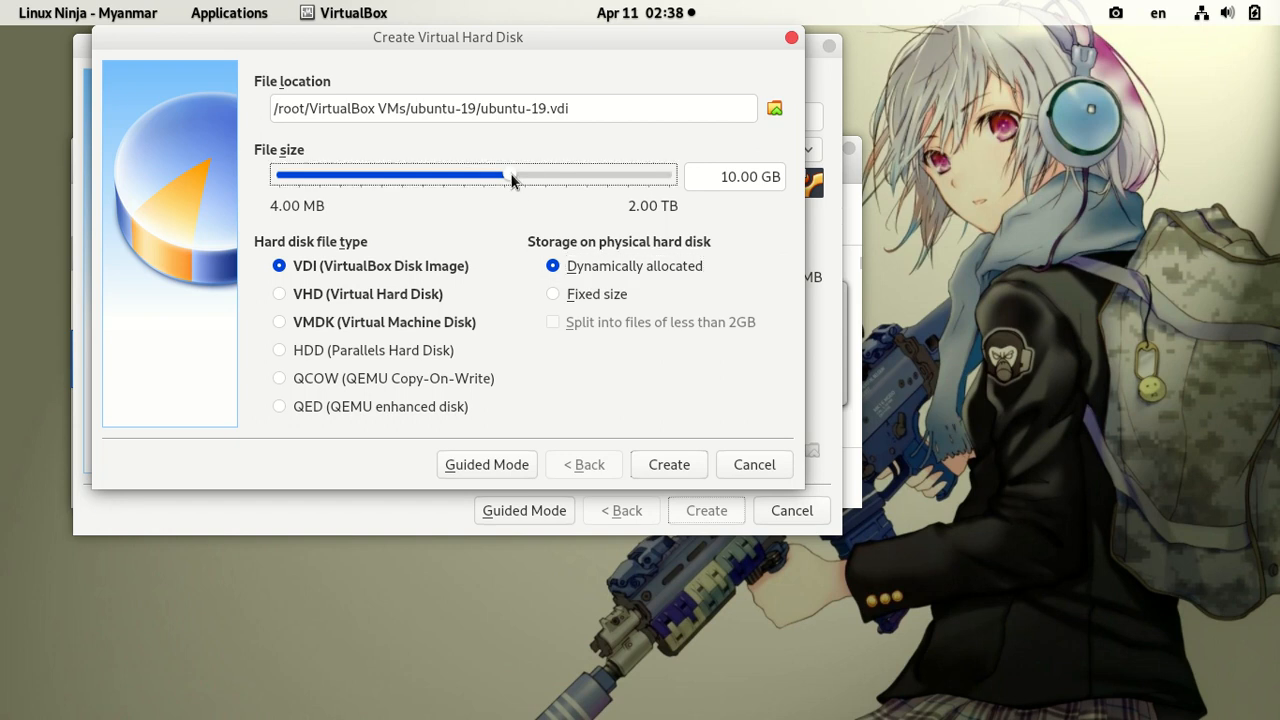
key(Left)
drag(510, 173, 518, 173)
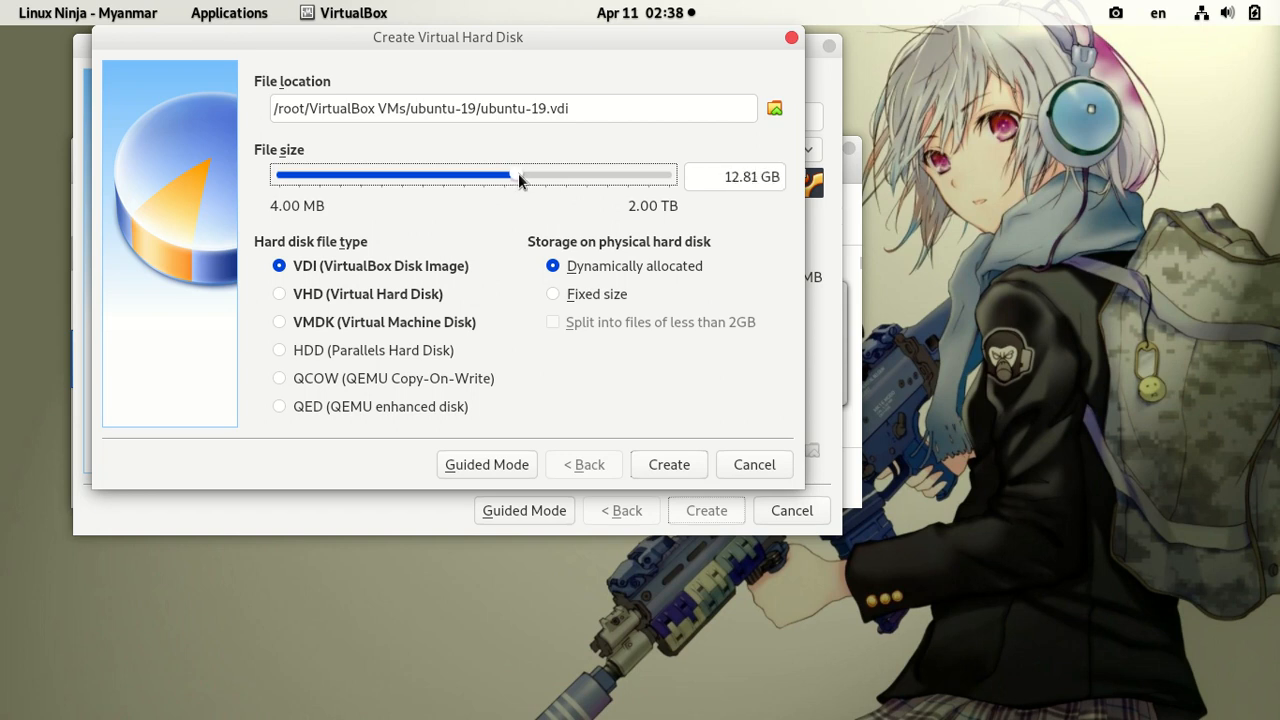
click(679, 463)
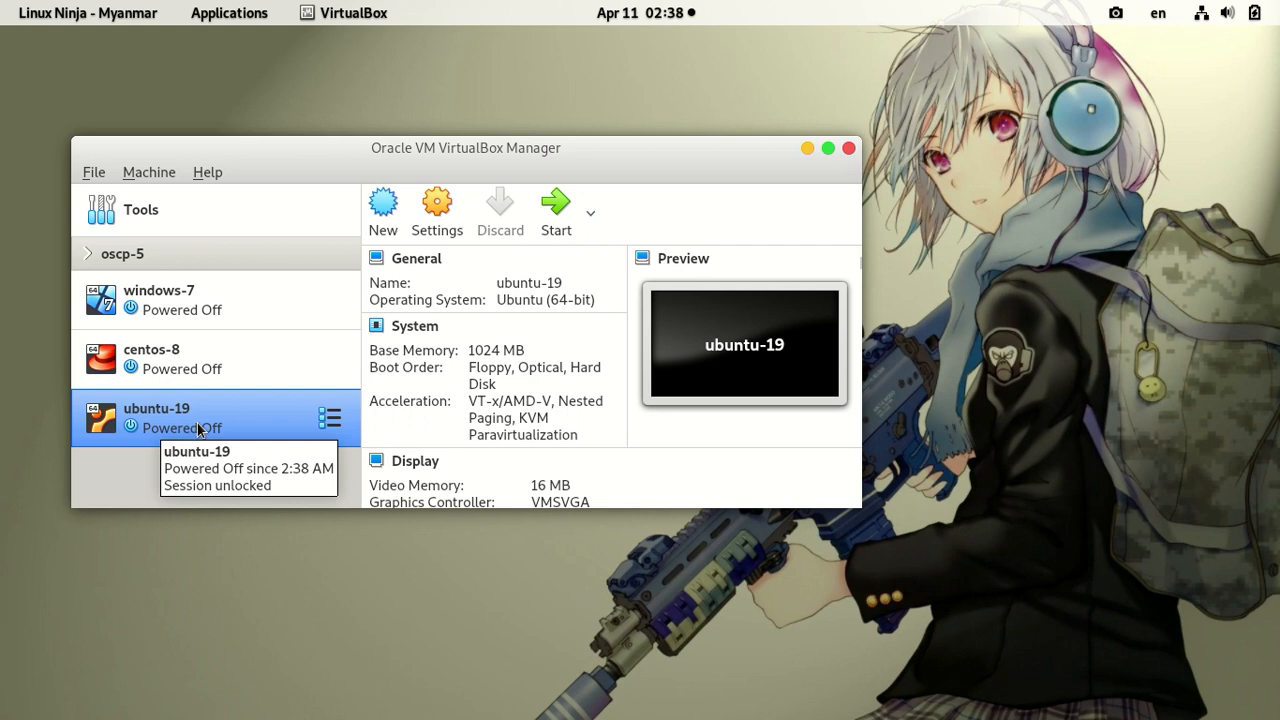
Step: Open ubuntu-19's Network settings, where Adapter 1 is enabled on NAT
click(437, 220)
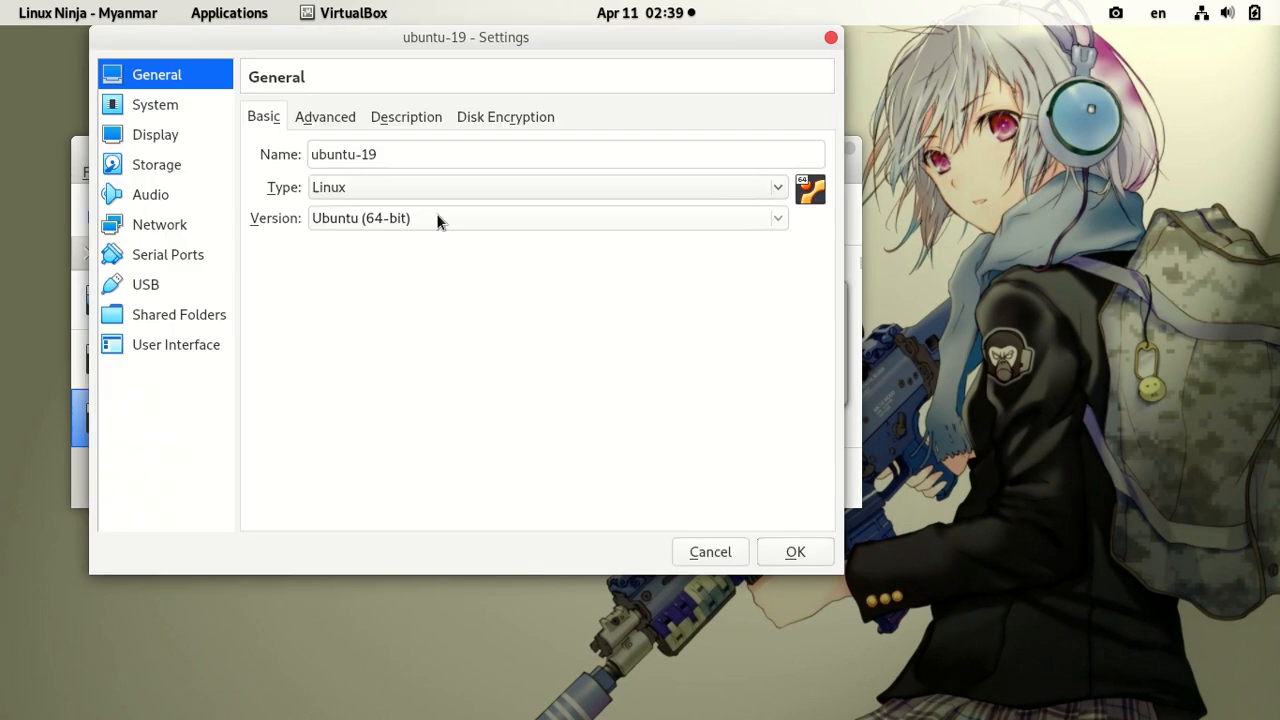
click(176, 227)
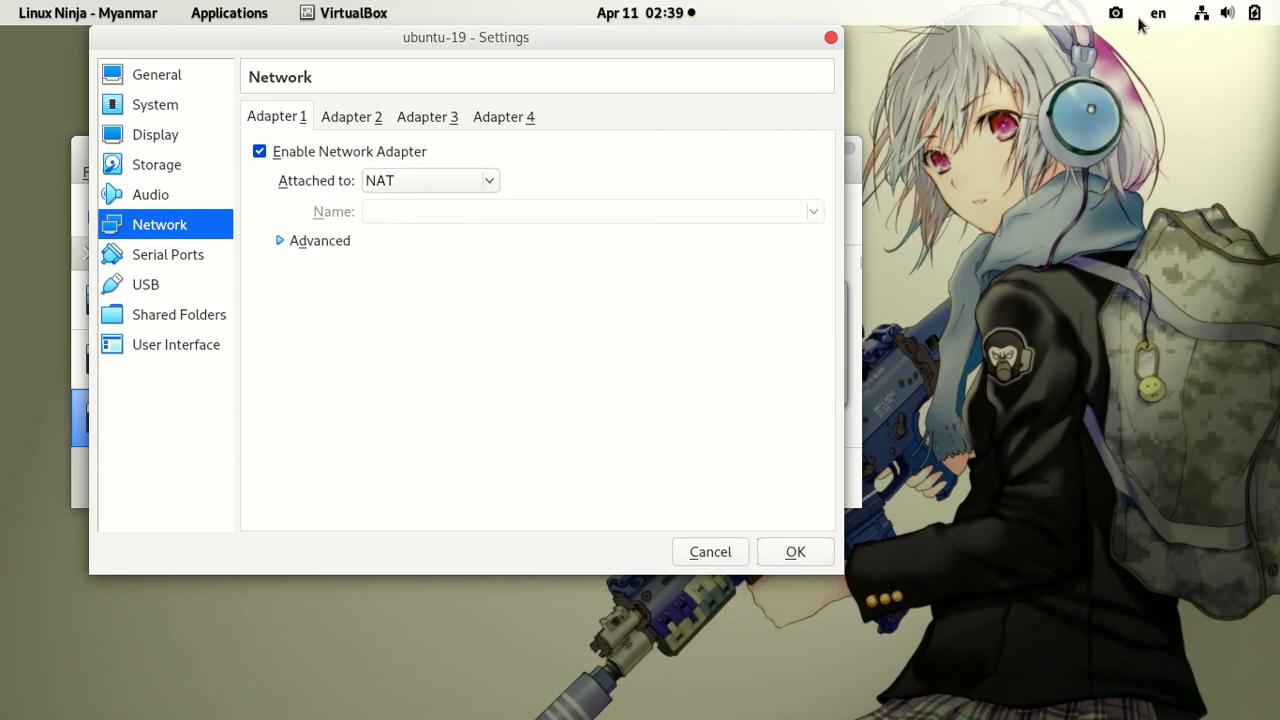
click(1203, 12)
click(1158, 12)
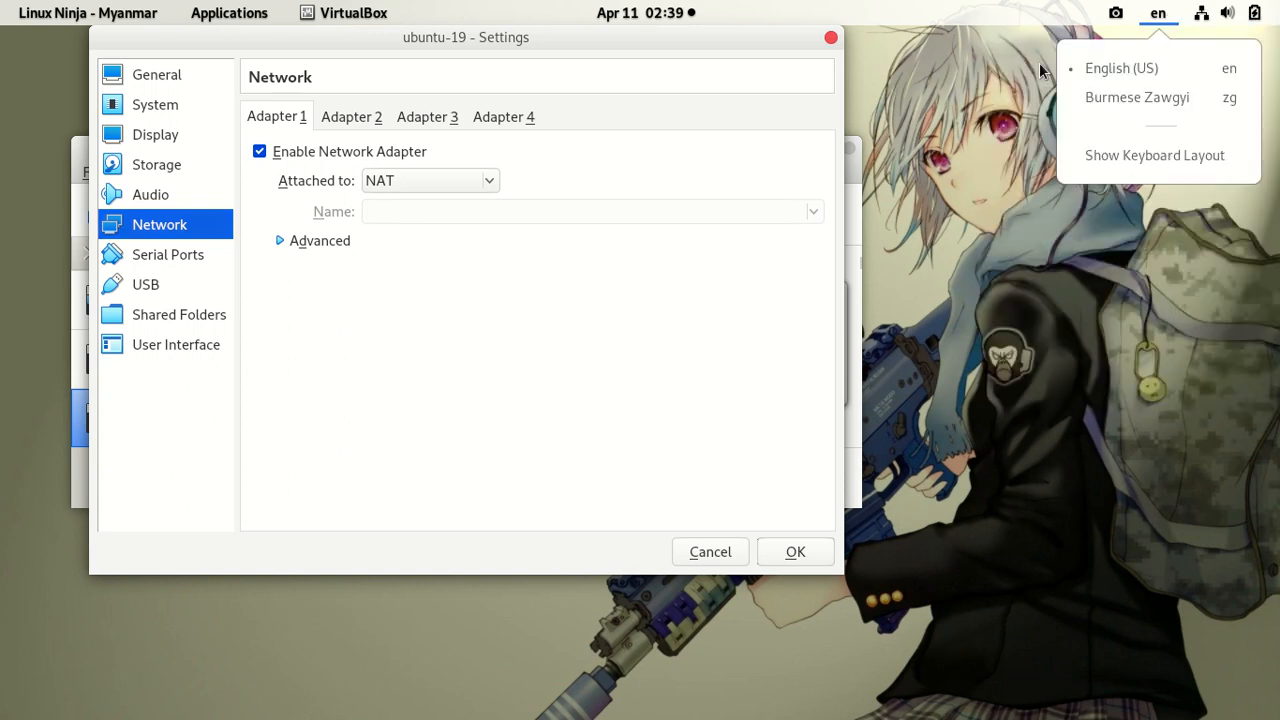
click(495, 187)
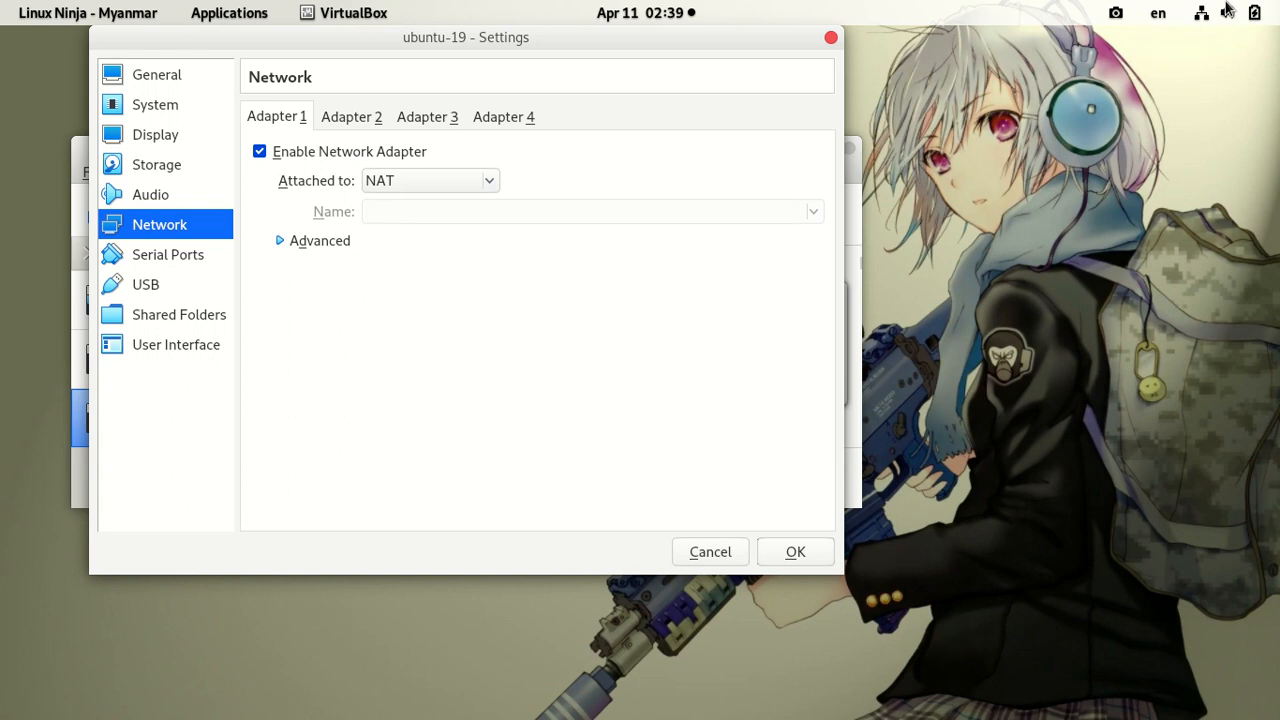
Step: Enable Adapter 2 as a Host-only Adapter on vboxnet0 and save ubuntu-19's settings
click(339, 114)
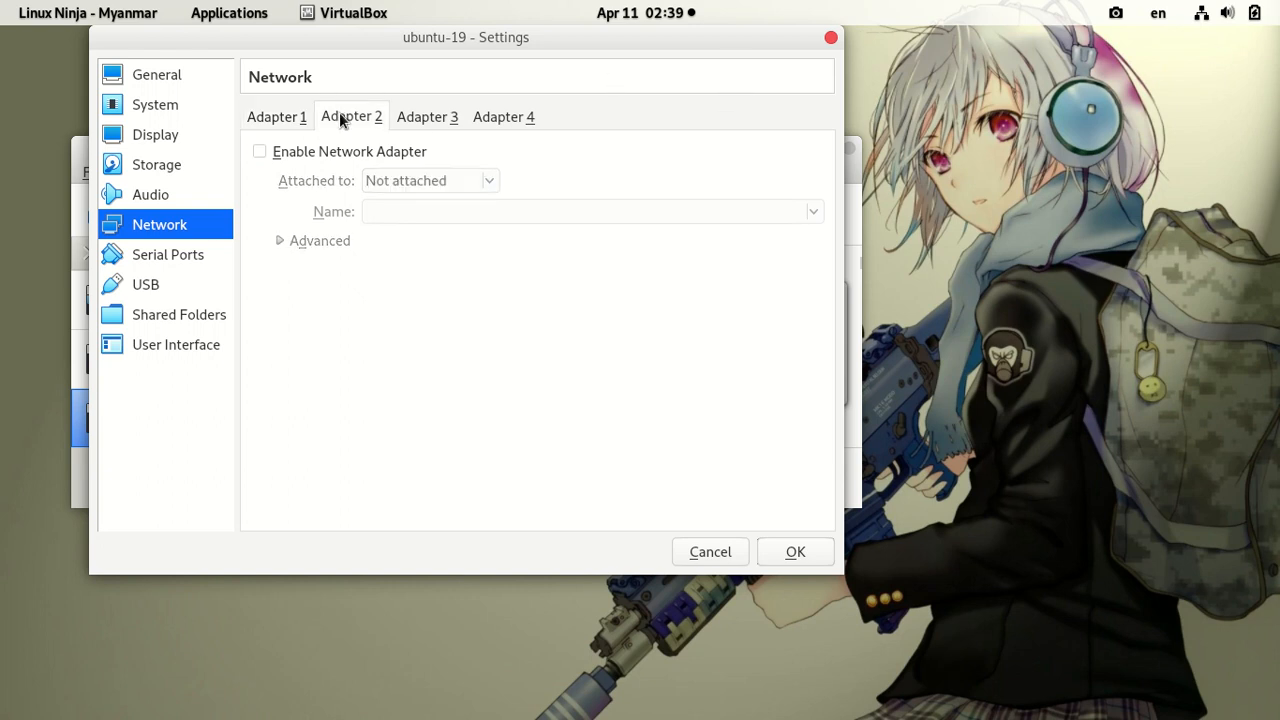
click(261, 150)
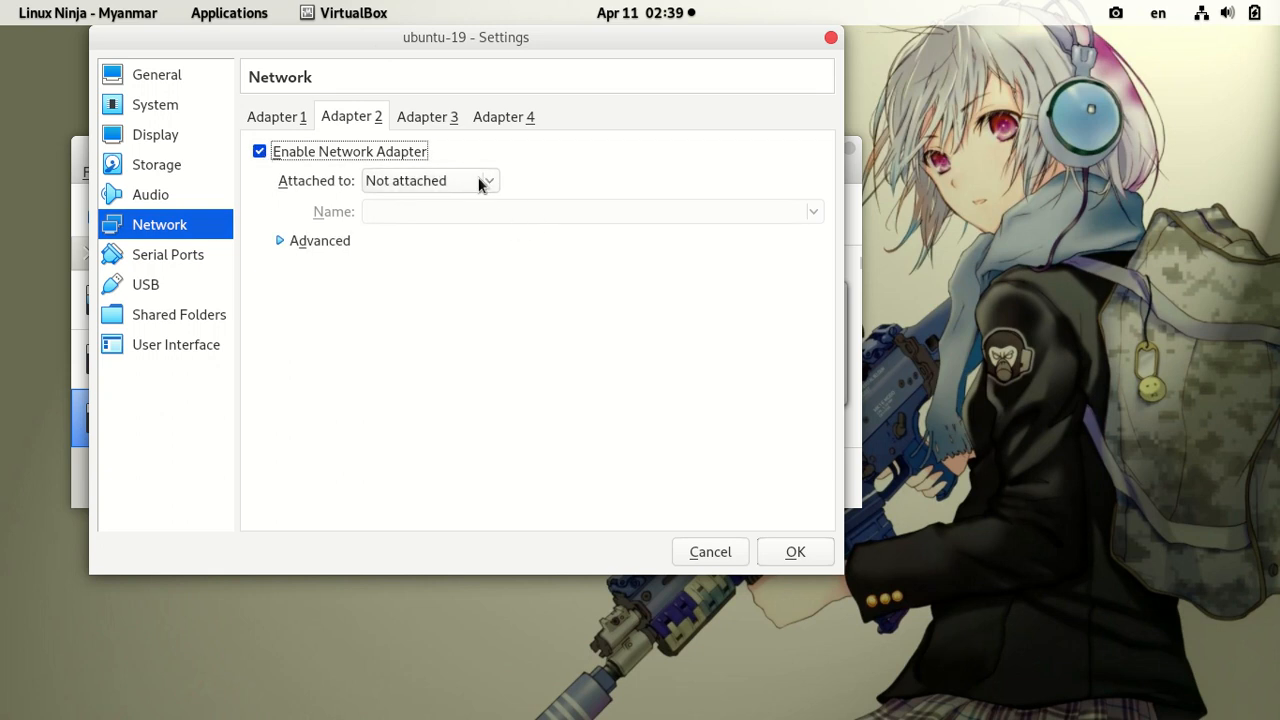
click(486, 182)
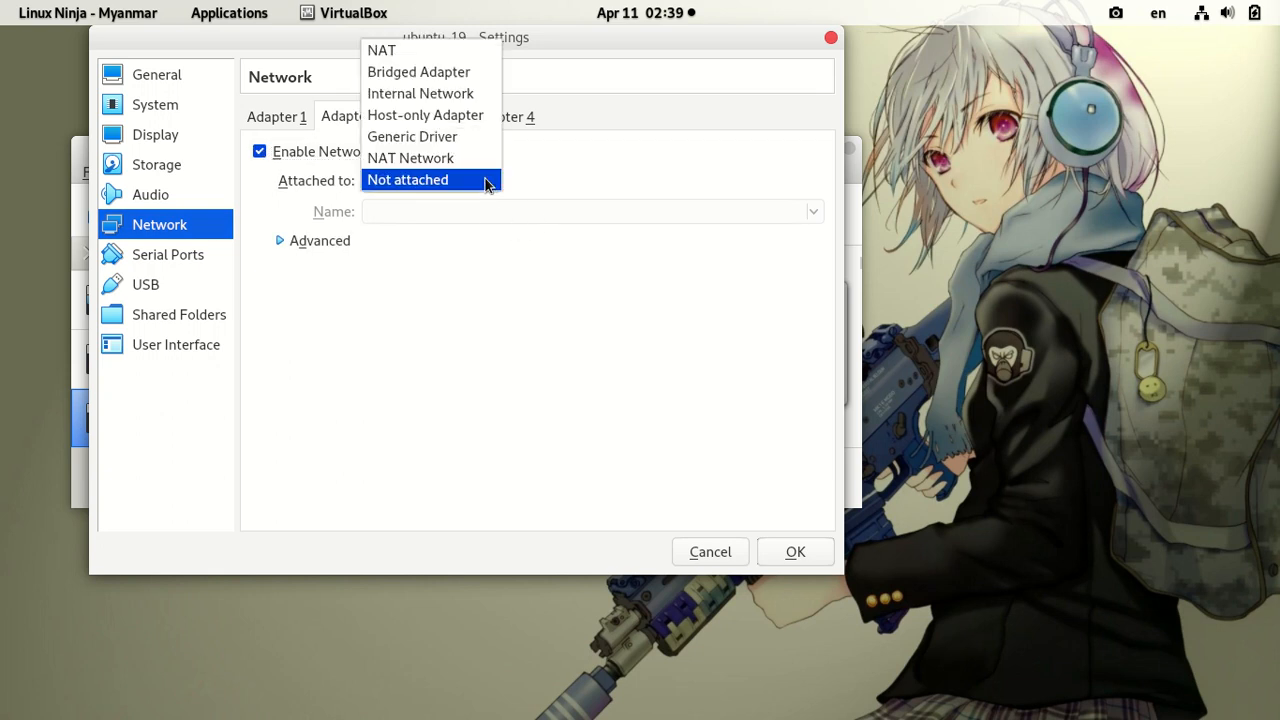
click(432, 116)
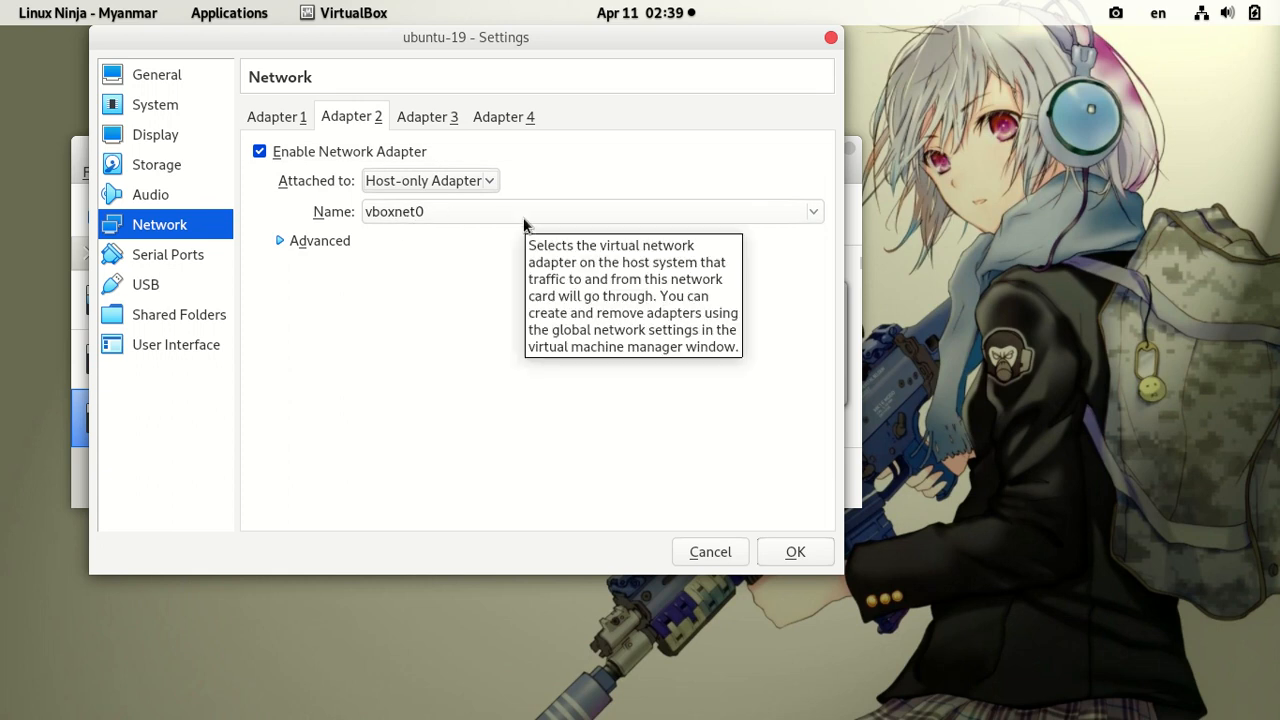
click(445, 212)
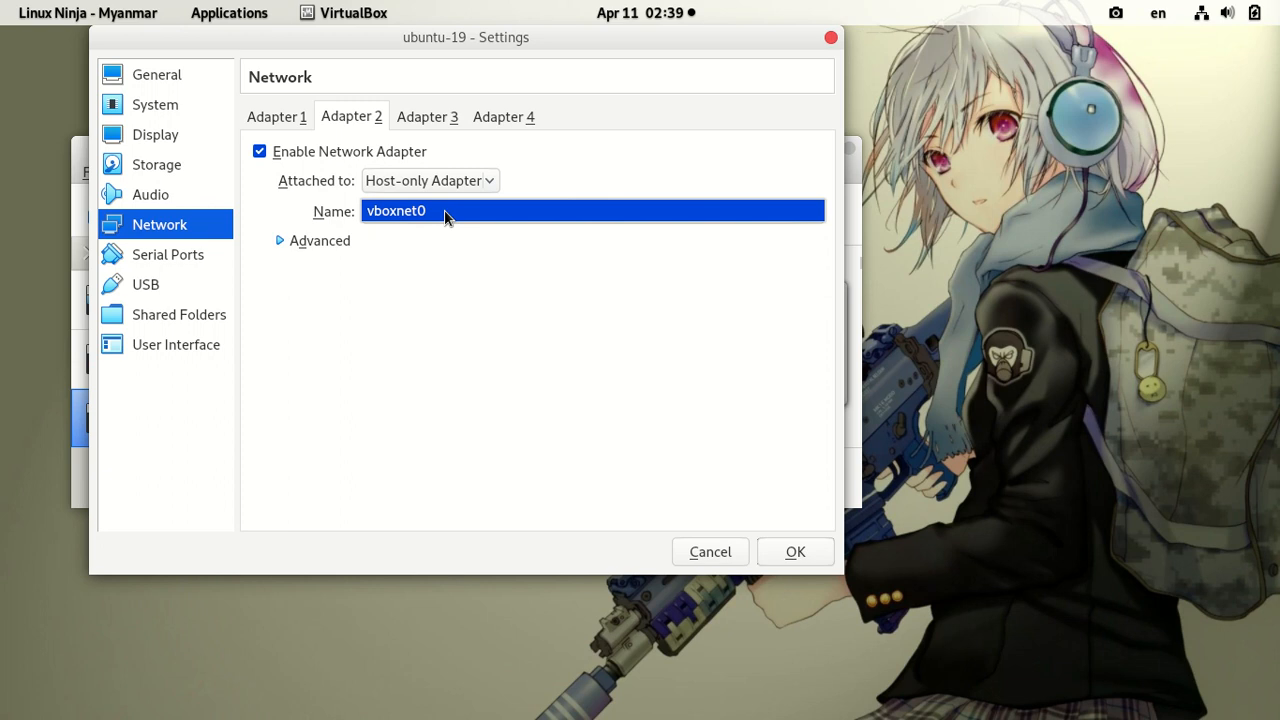
click(487, 37)
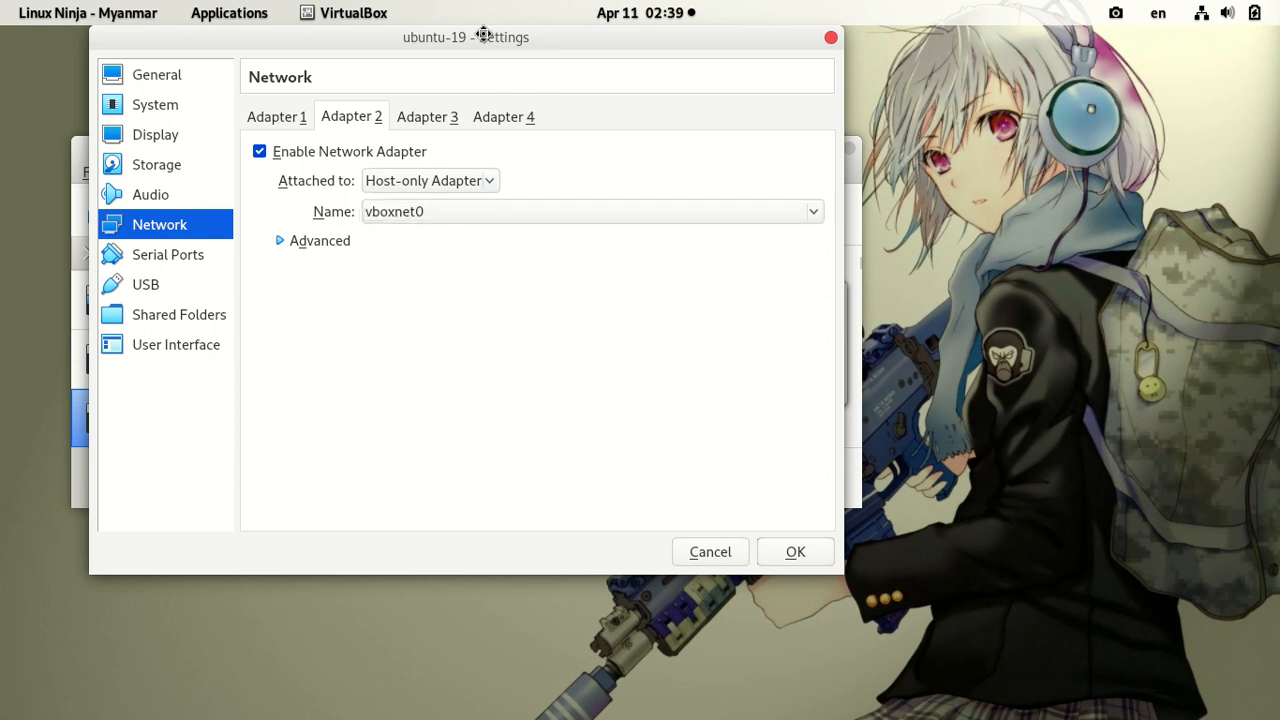
drag(480, 34, 711, 110)
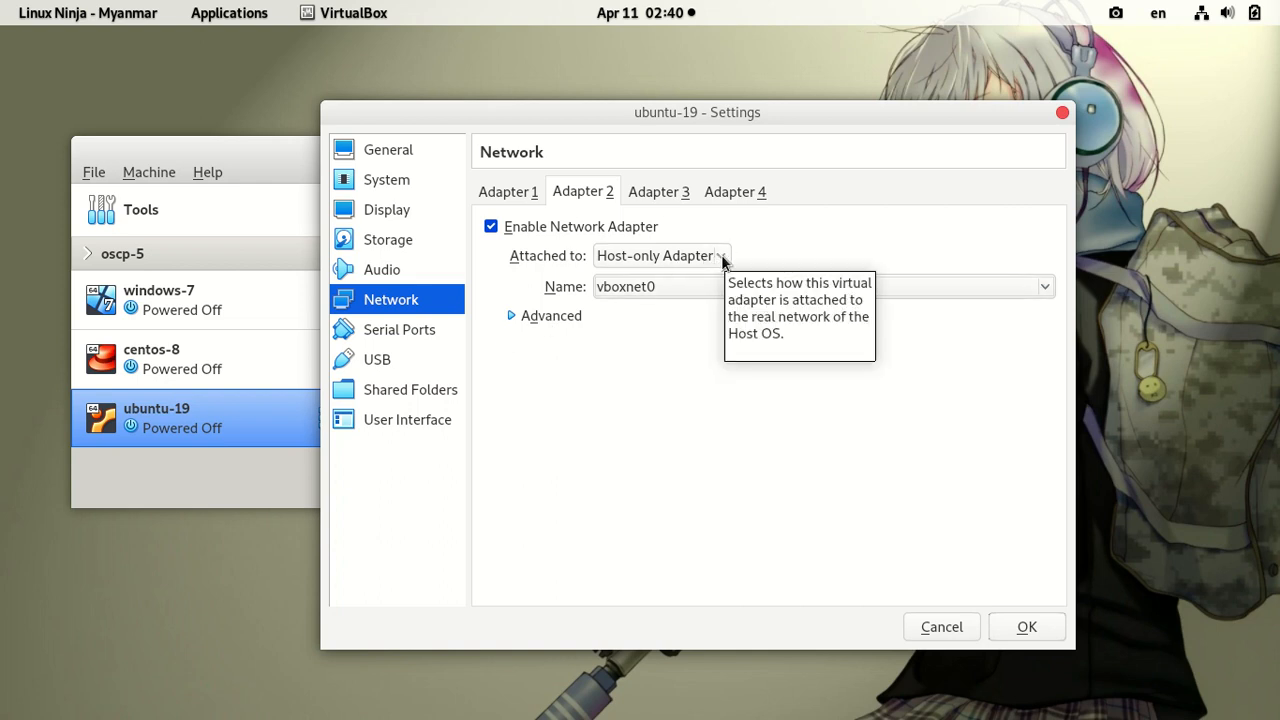
click(1027, 627)
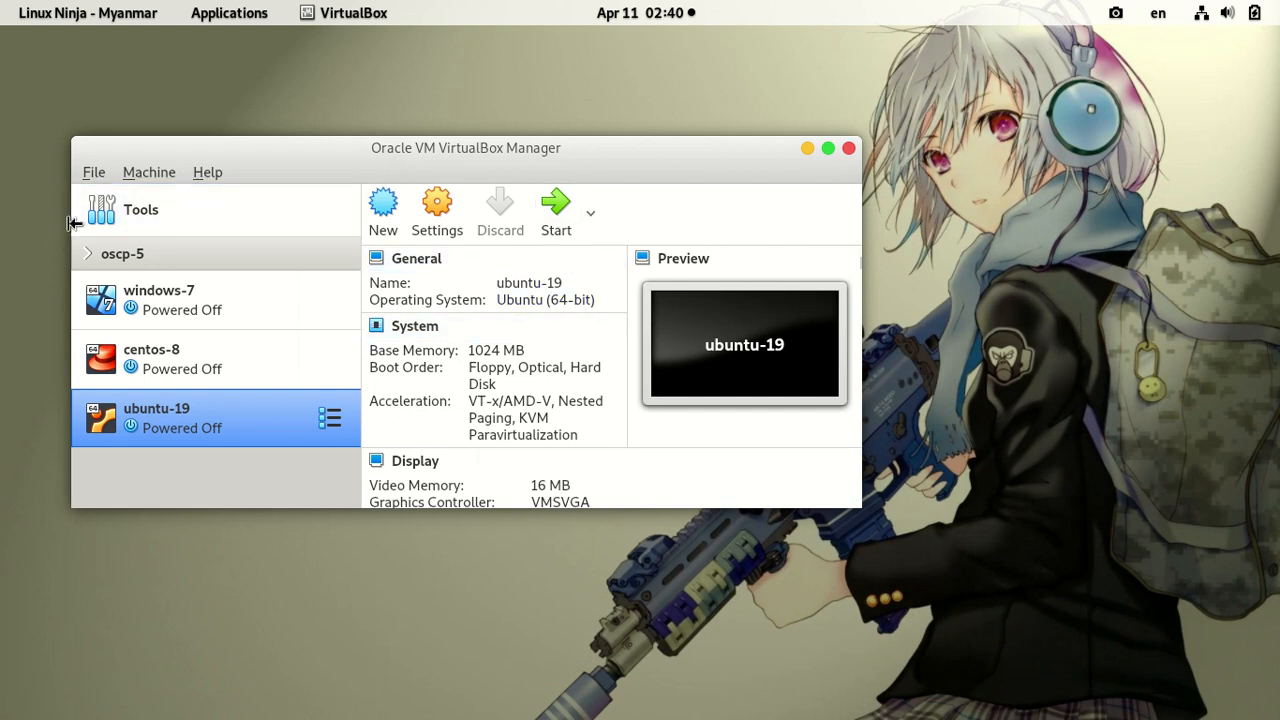
Step: Open Host Network Manager and view vboxnet0's DHCP Server settings
click(94, 174)
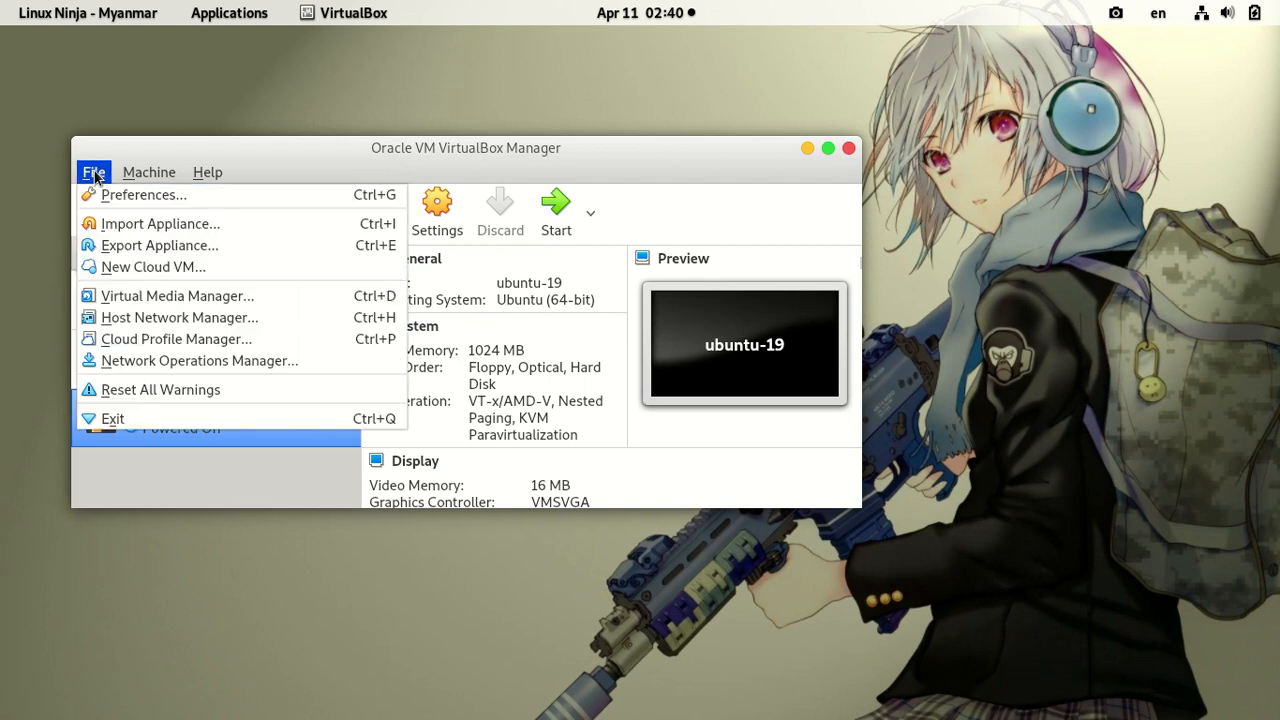
click(158, 325)
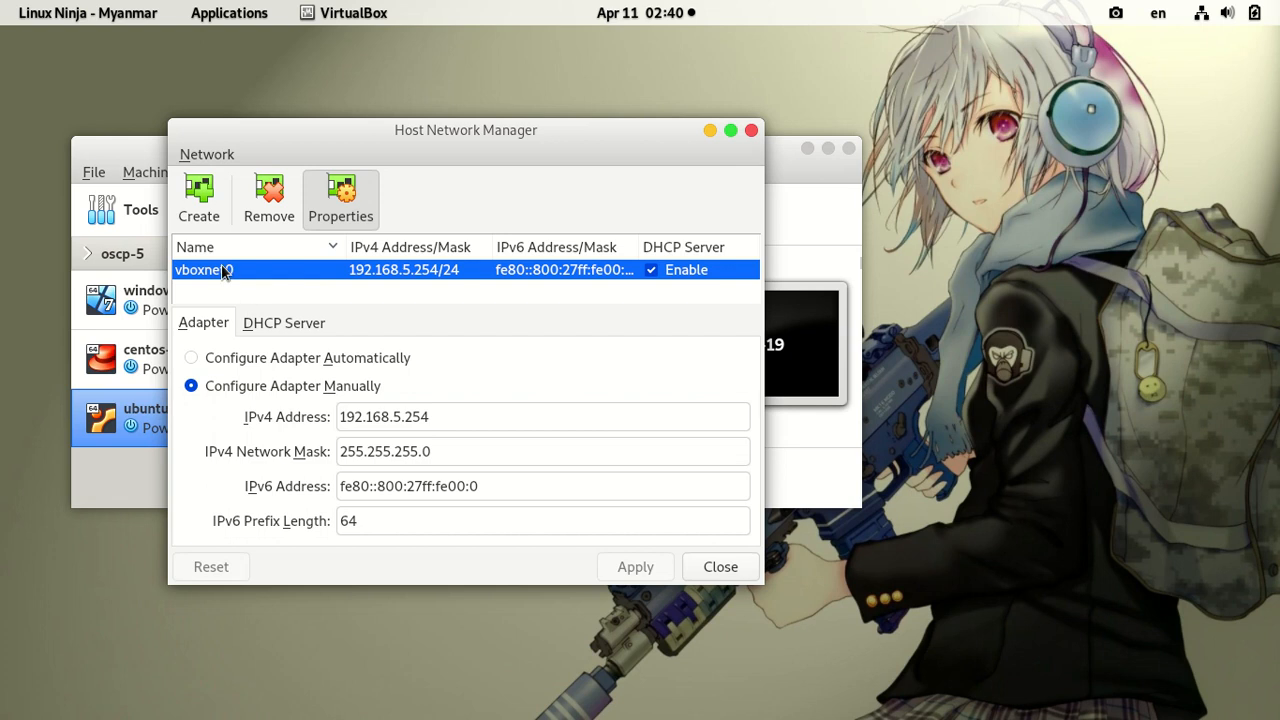
mouse_move(226, 277)
drag(383, 128, 526, 128)
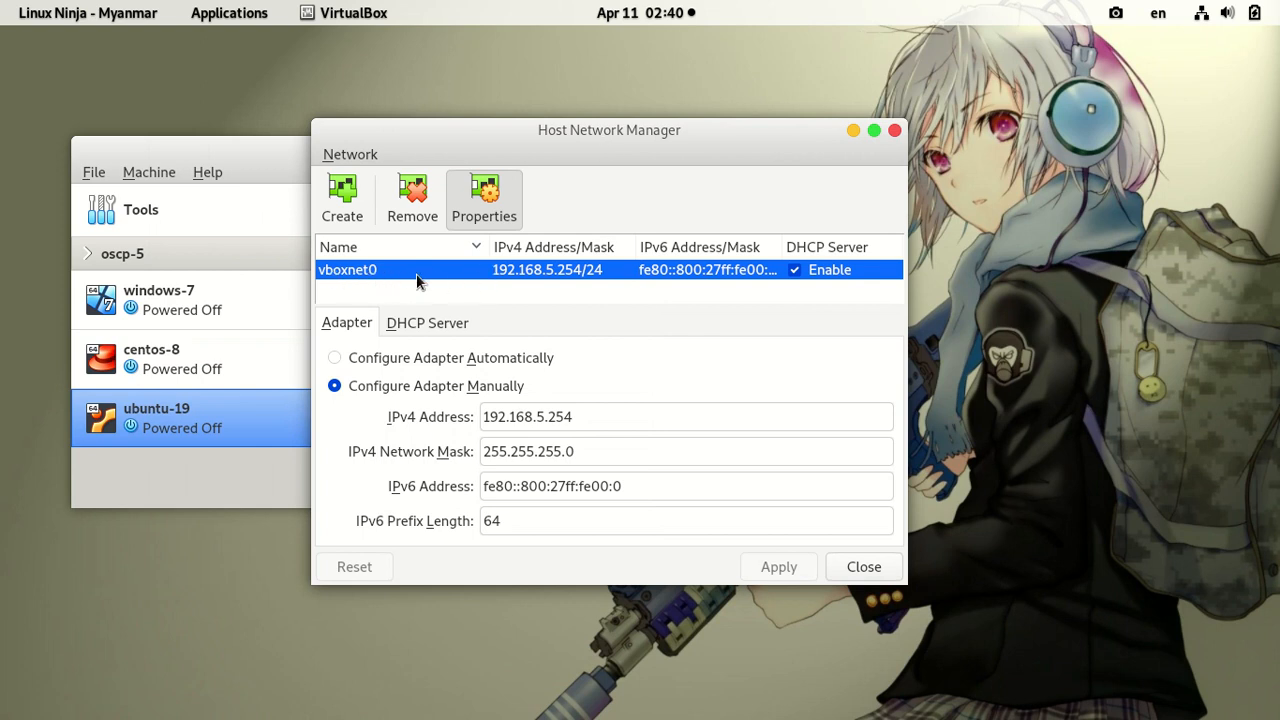
mouse_move(589, 139)
mouse_down()
mouse_move(586, 163)
mouse_move(578, 130)
mouse_up()
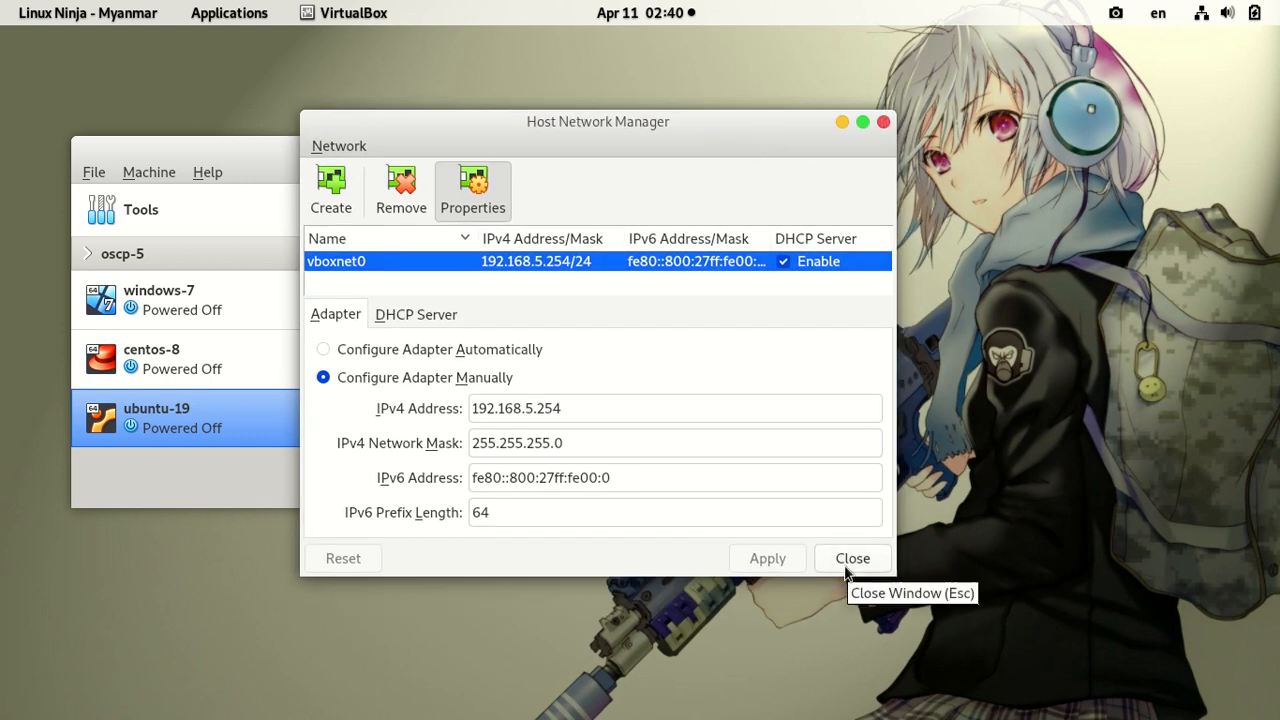
click(406, 316)
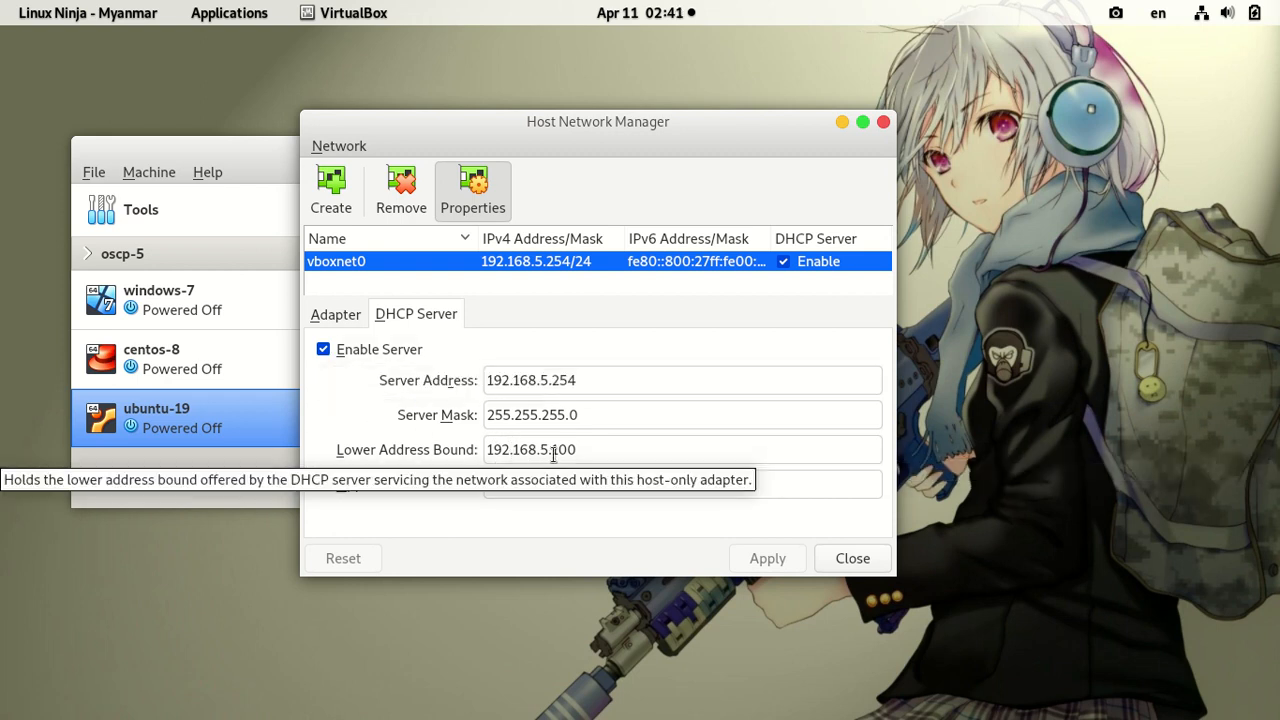
Step: Review the 192.168.5.100–192.168.5.150 DHCP bounds, then close Host Network Manager with ubuntu-19 selected
drag(578, 450, 580, 486)
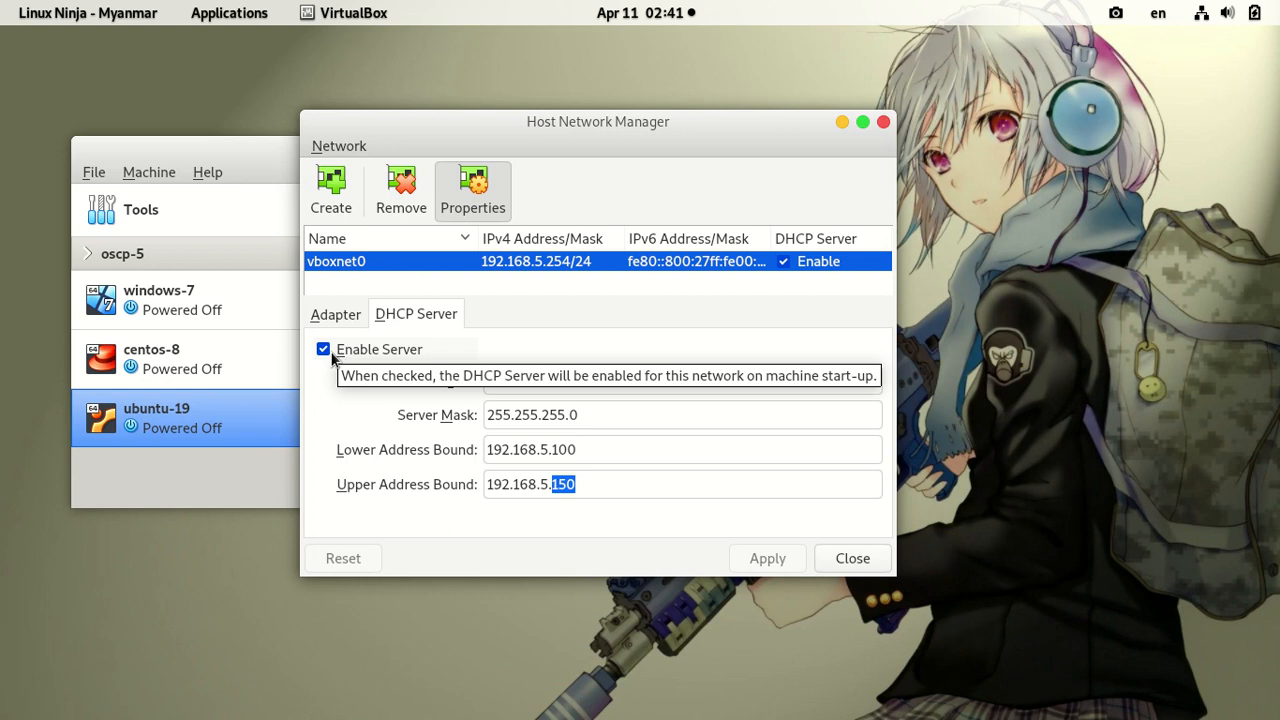
click(166, 365)
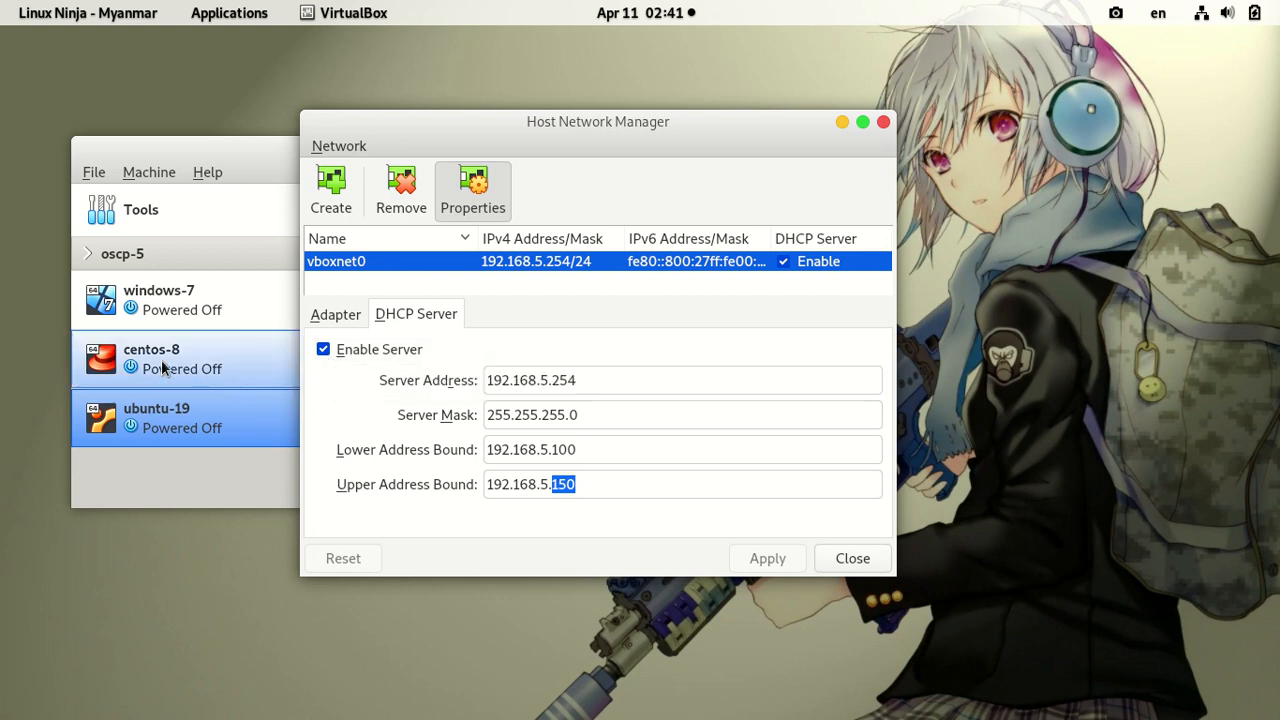
click(160, 424)
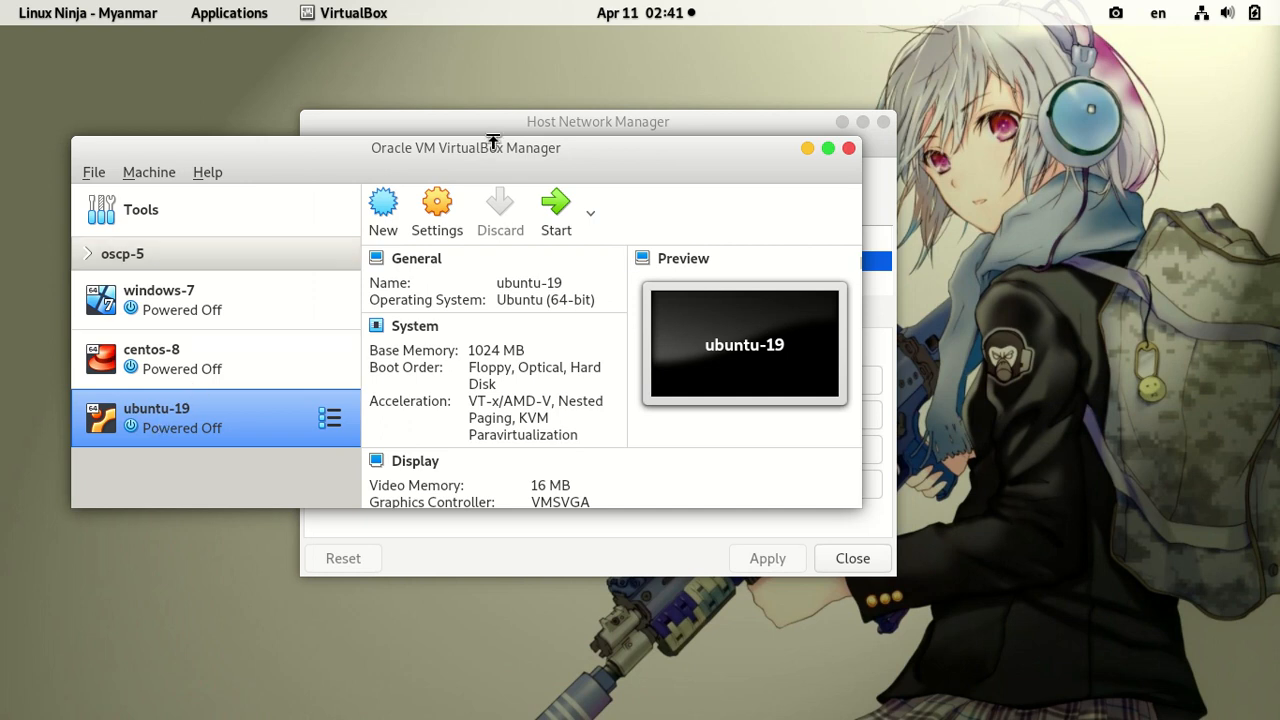
click(535, 122)
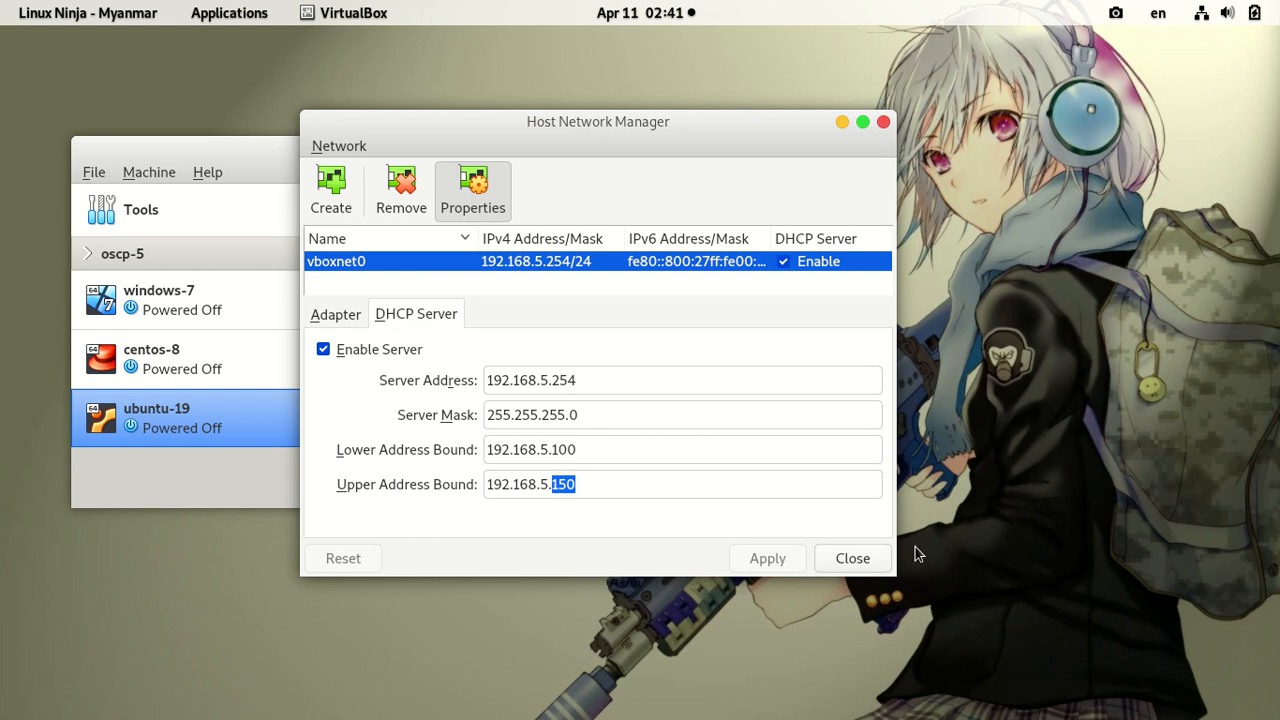
click(874, 566)
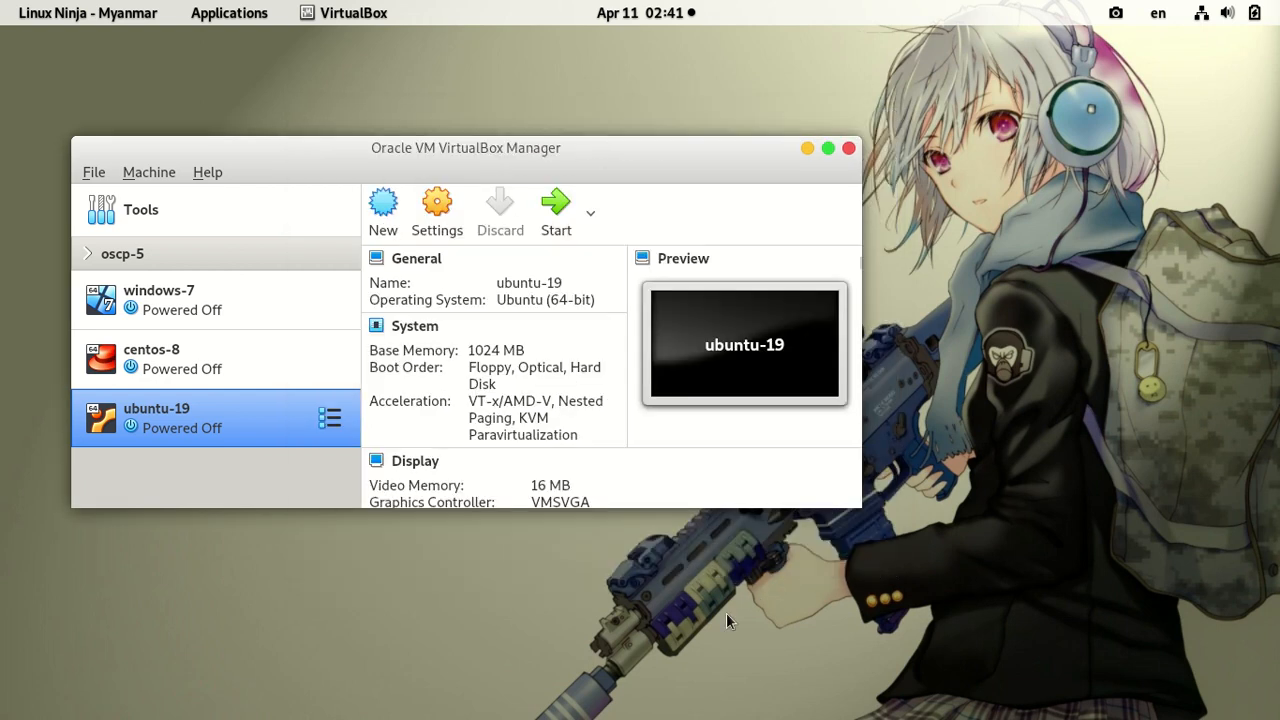
Step: Start the ubuntu-19 virtual machine
click(555, 215)
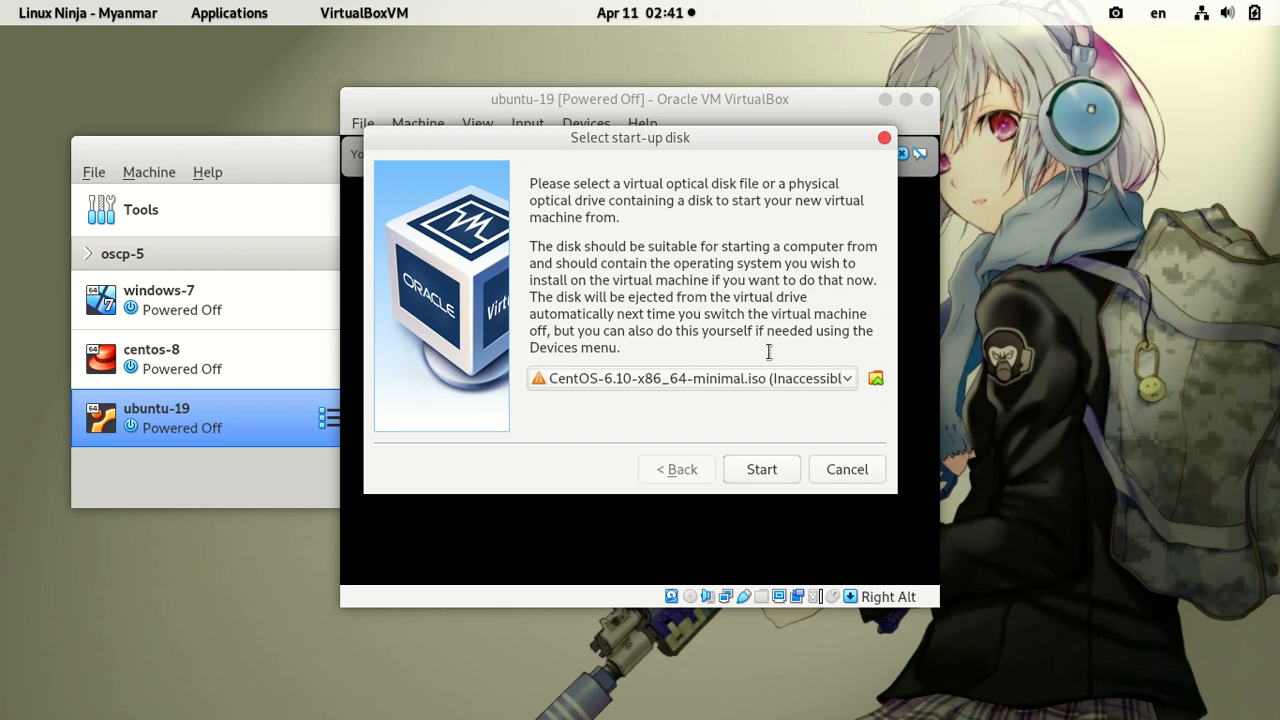
Step: Add ubuntu-19.04-live-server-amd64.iso as the start-up disk and boot ubuntu-19 from it
click(876, 379)
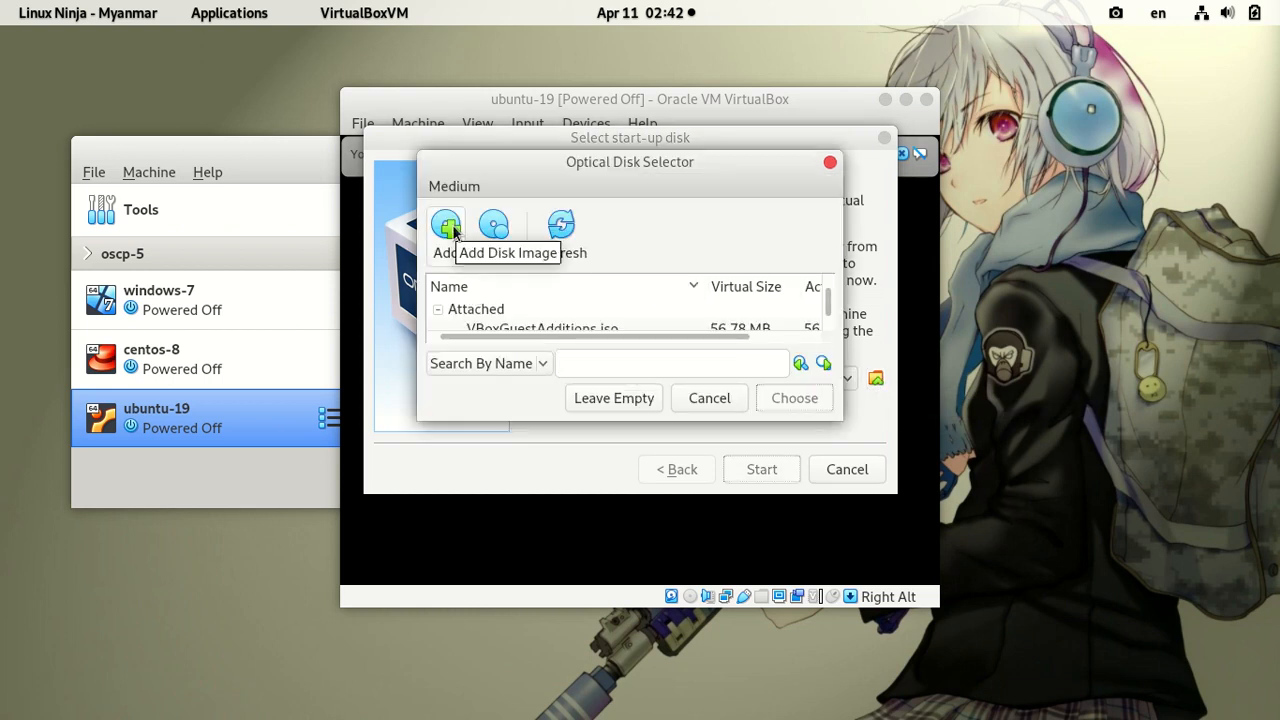
click(448, 228)
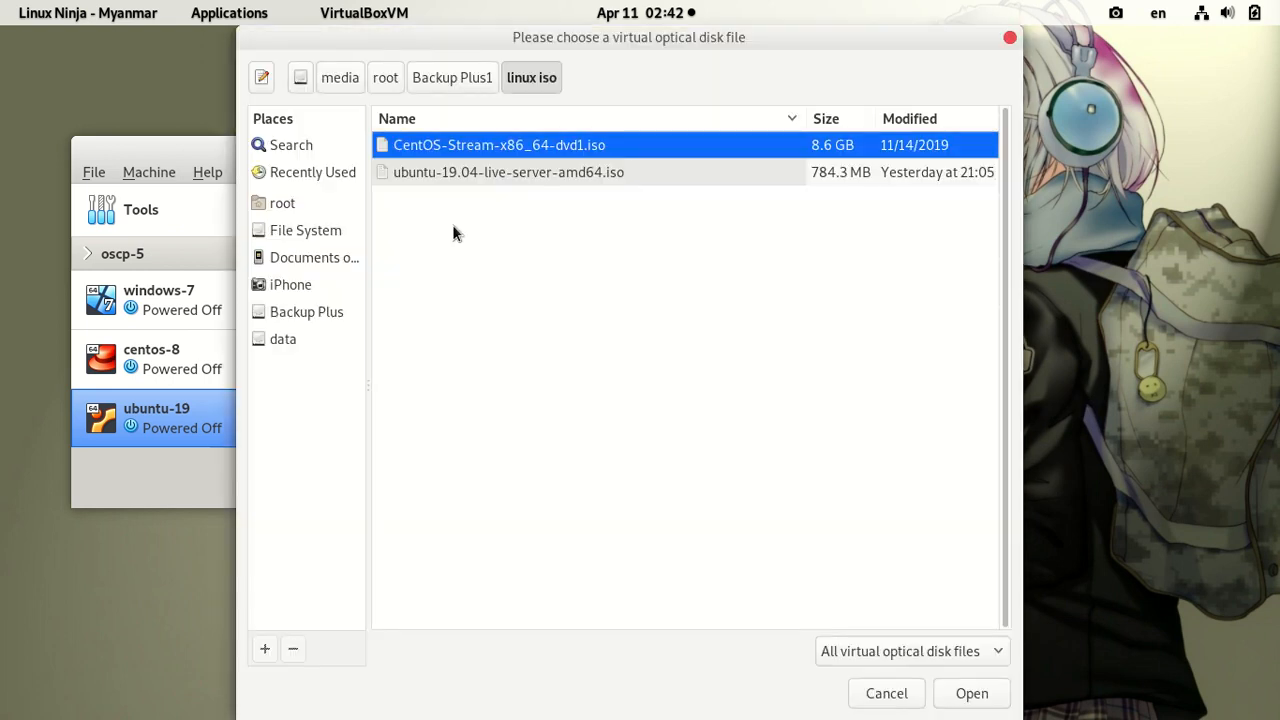
click(425, 172)
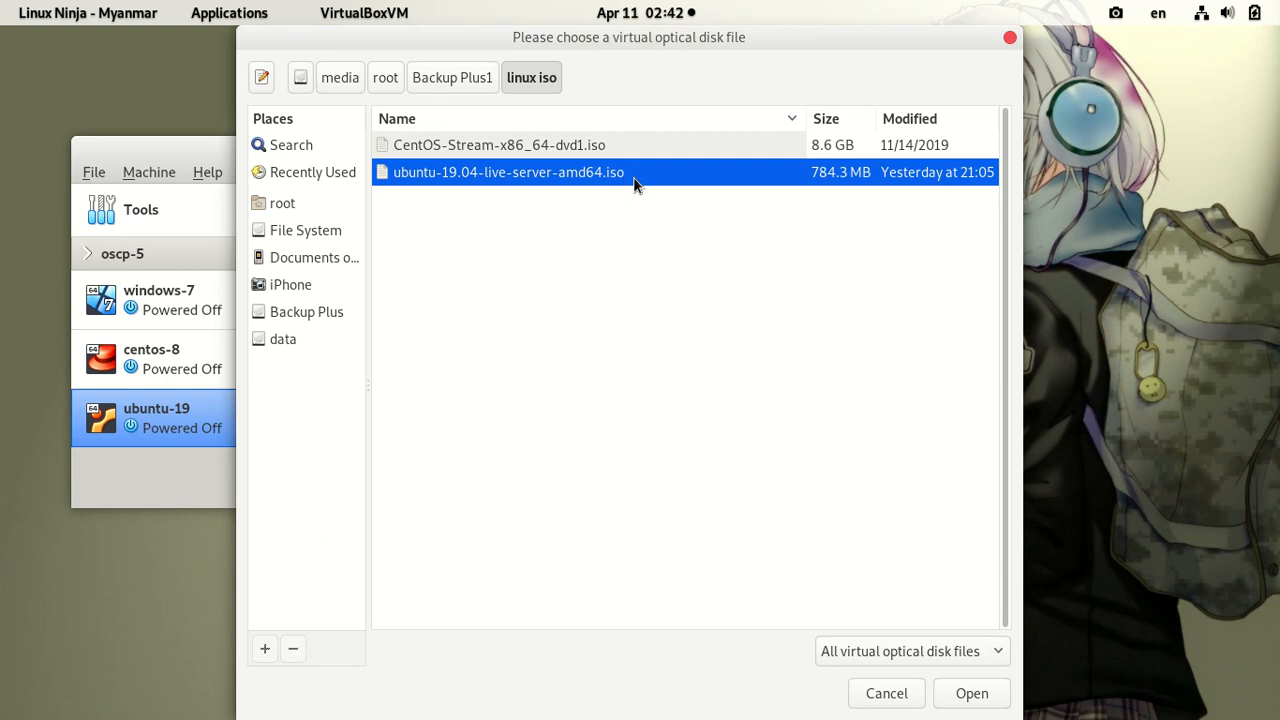
click(971, 693)
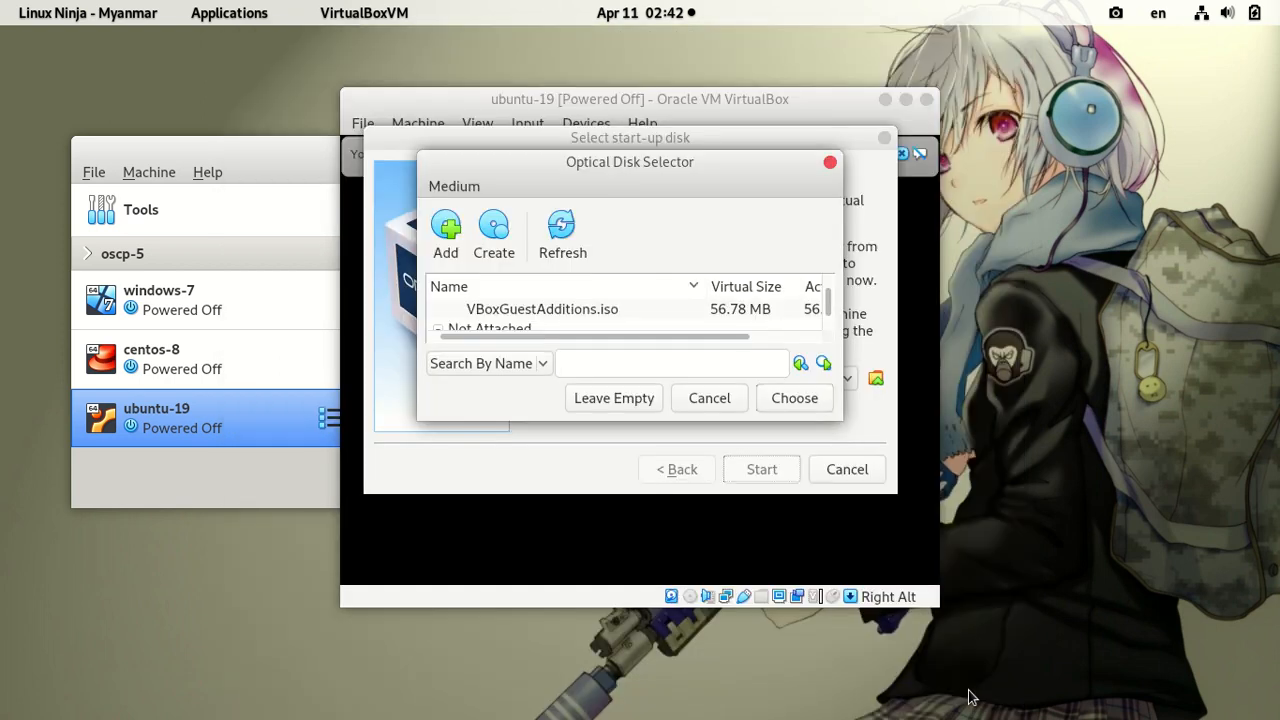
click(790, 401)
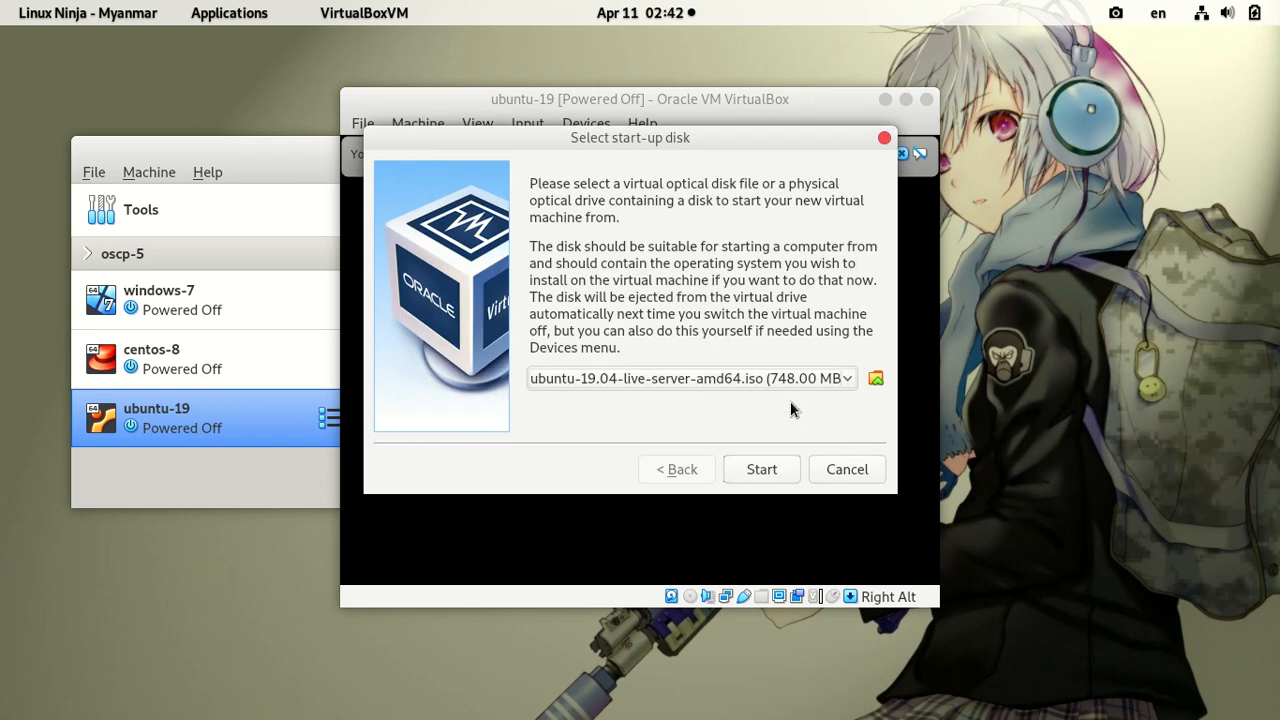
click(763, 472)
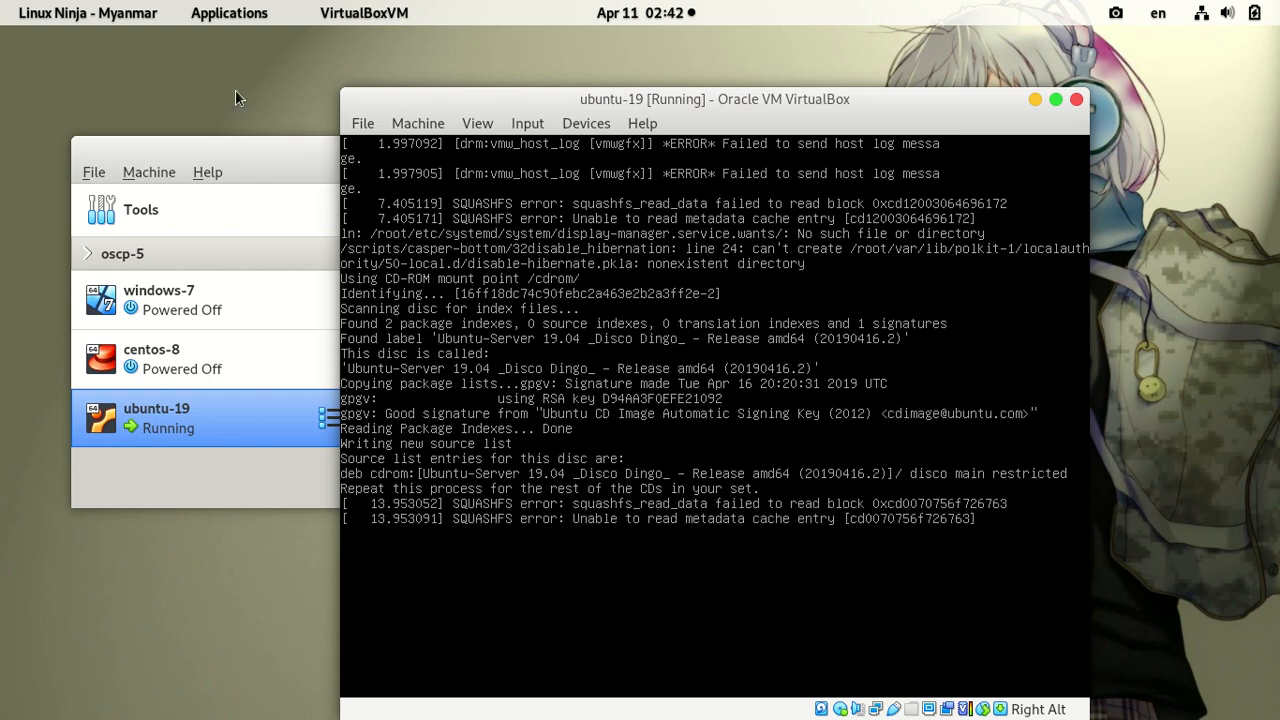
Step: Minimize the VirtualBox Manager and move the ubuntu-19 console window up and left
click(259, 153)
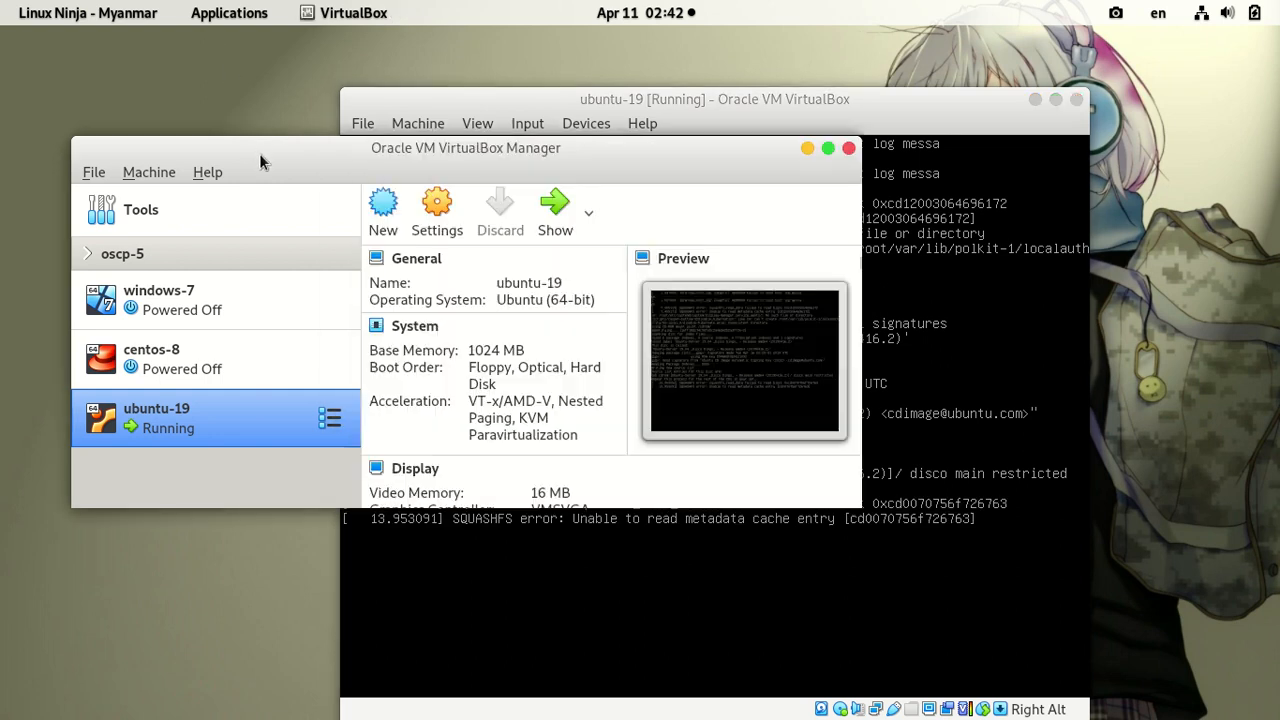
click(807, 149)
drag(784, 104, 686, 66)
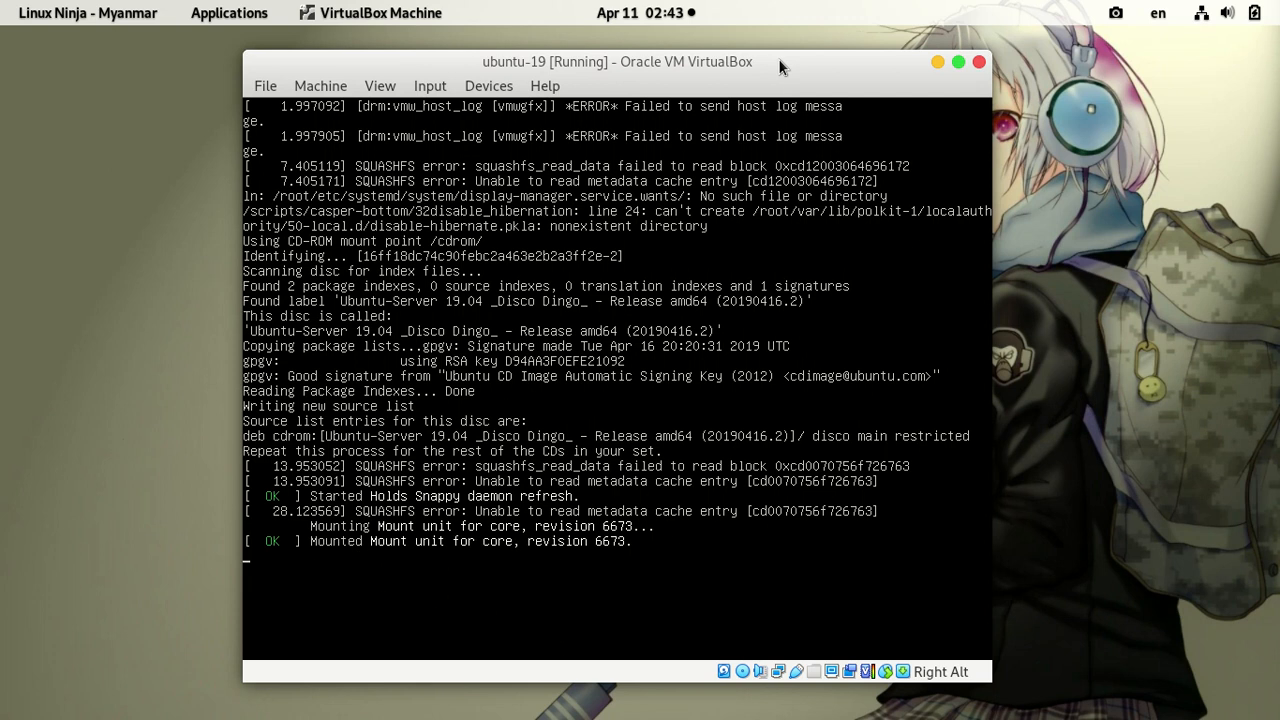
Step: Switch the ubuntu-19 window to scaled mode with Host+C and maximize it
key(alt+c)
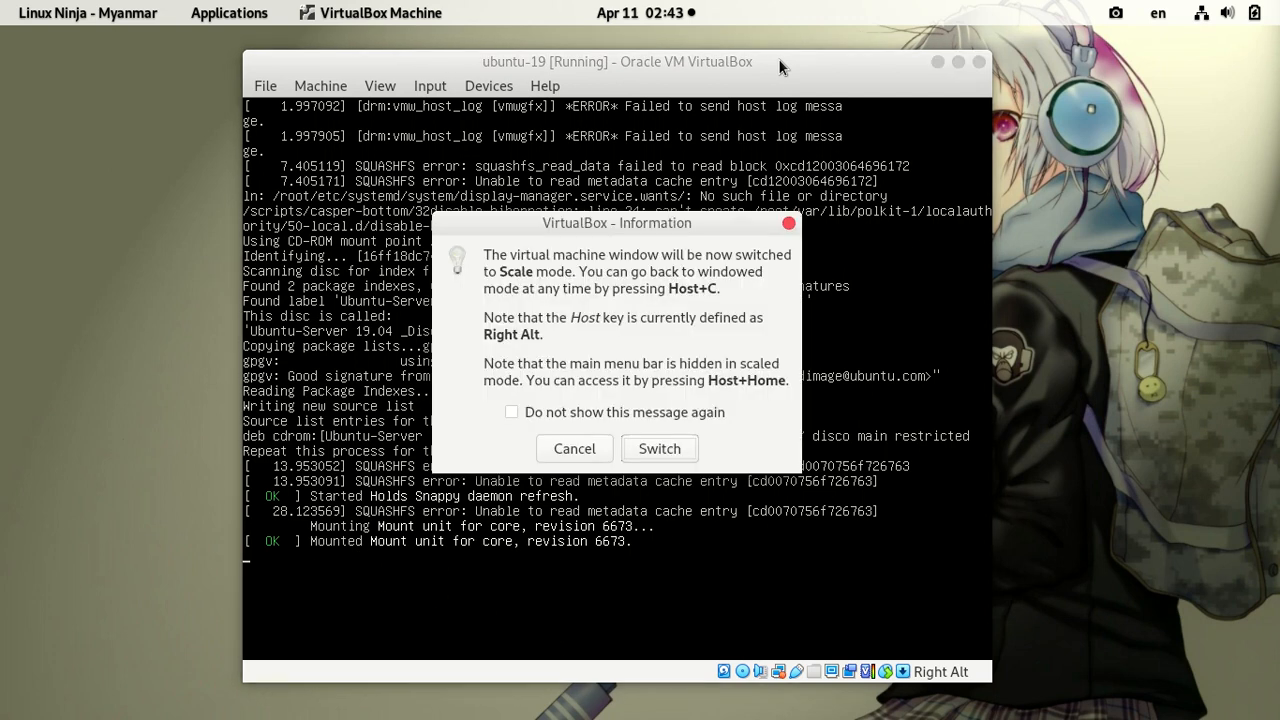
click(678, 446)
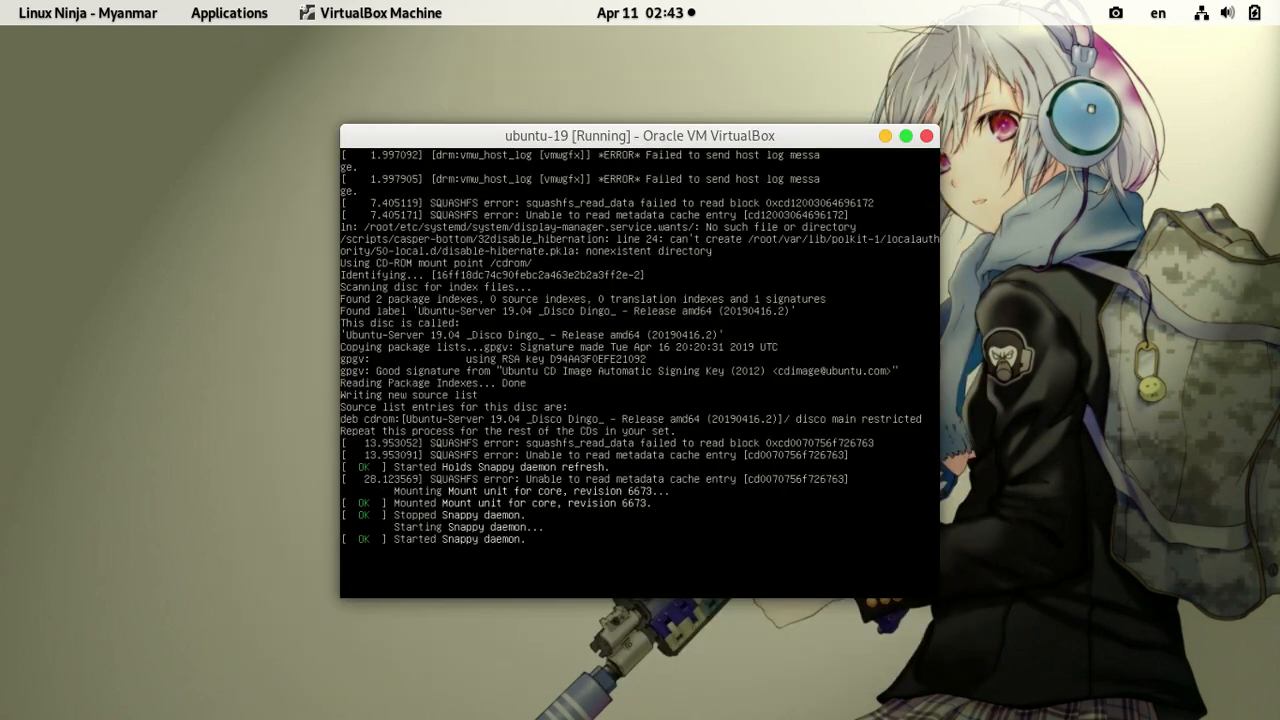
click(906, 135)
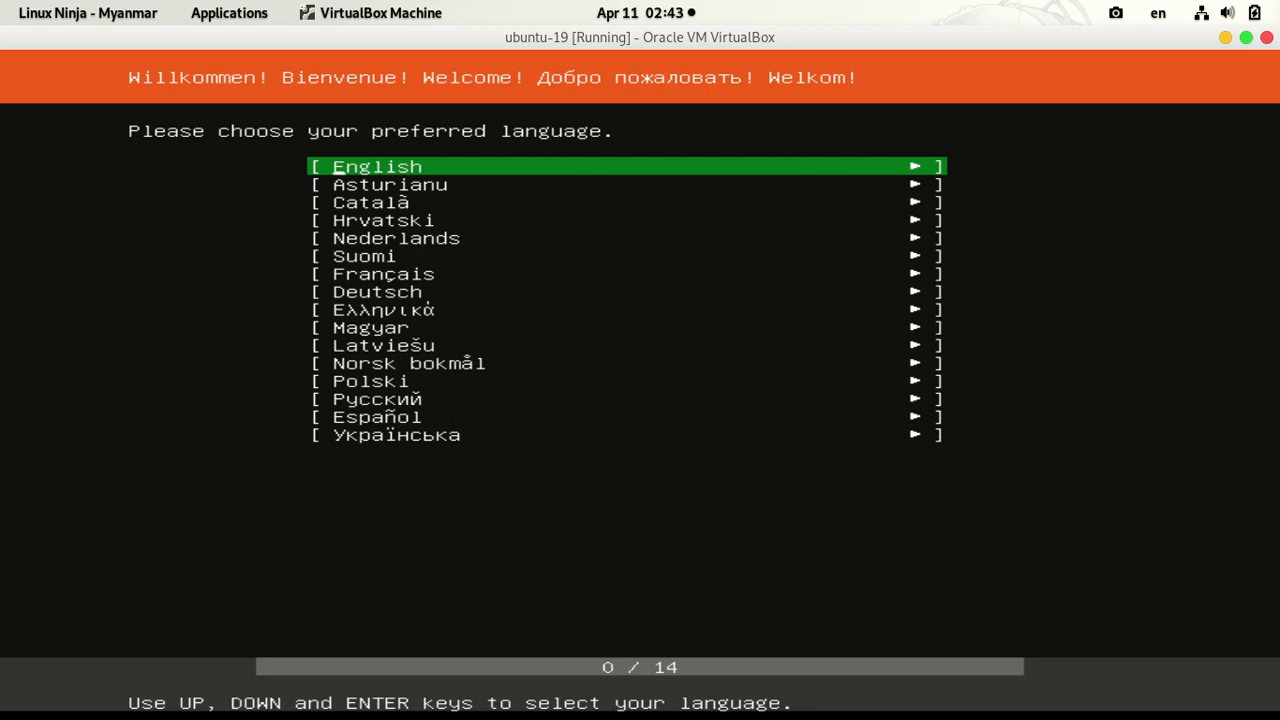
Step: Pick English as the installer language and continue without updating the installer
key(Return)
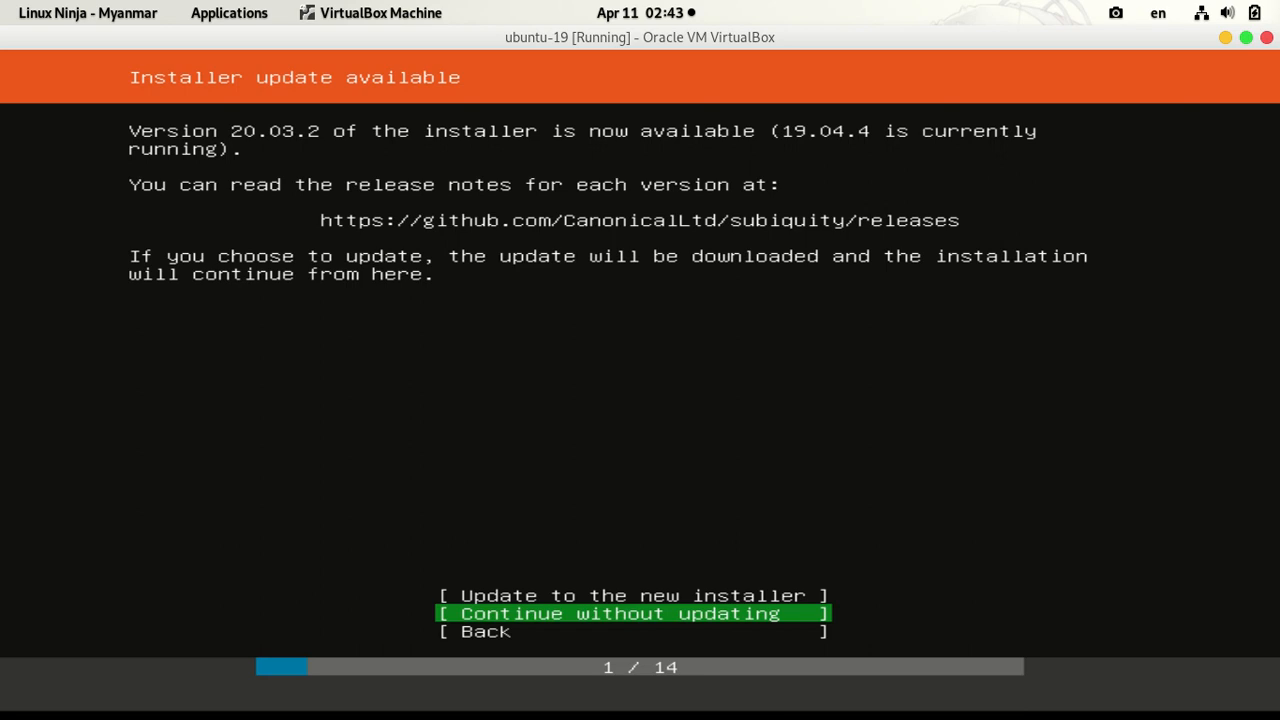
key(Up)
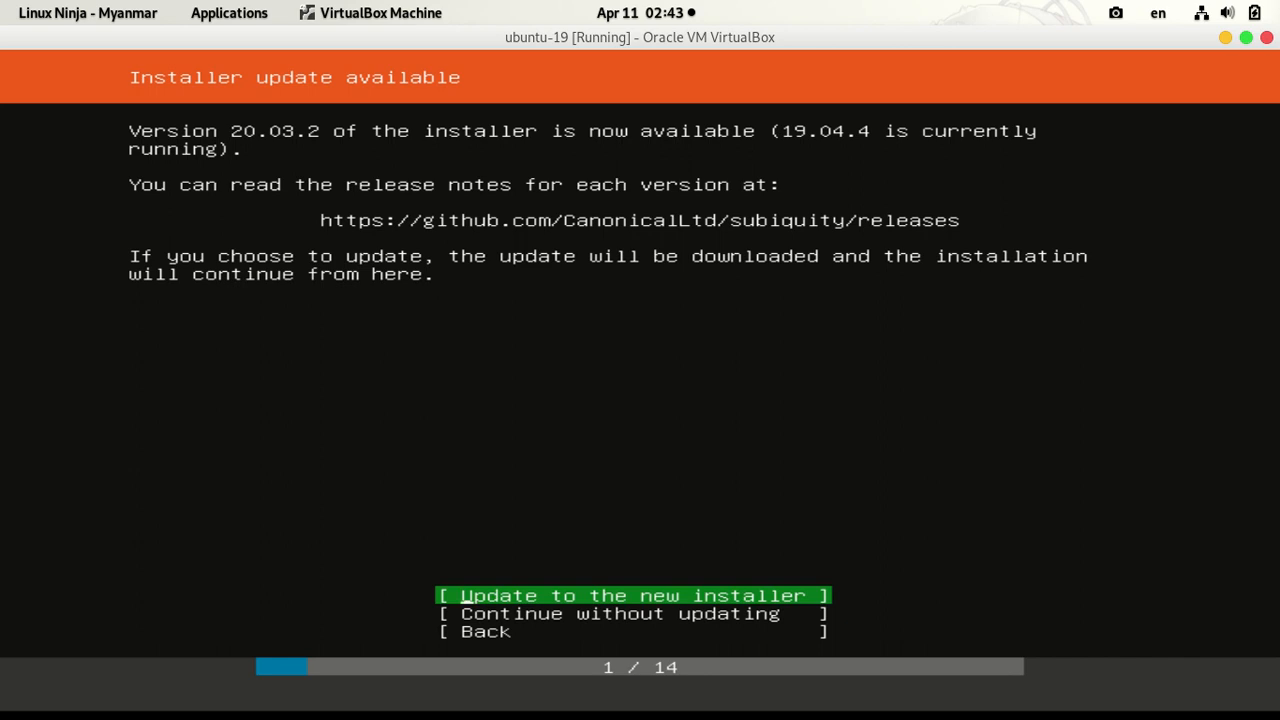
key(Down)
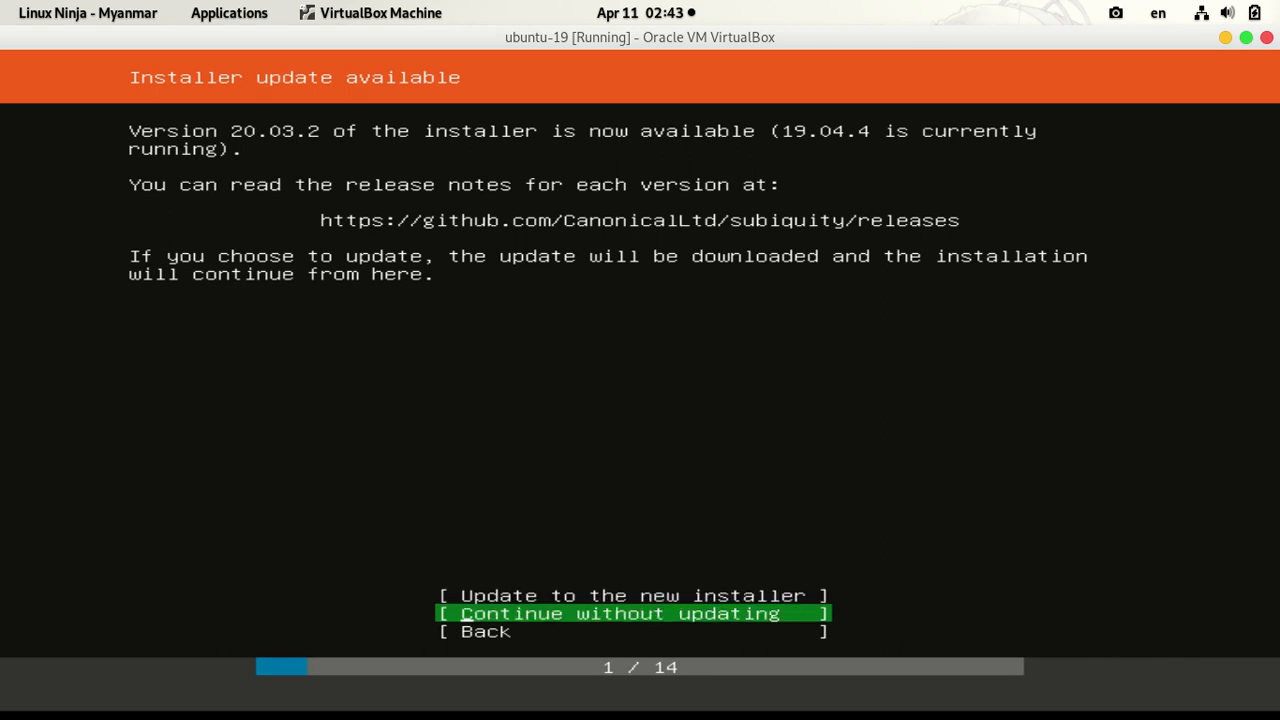
mouse_move(437, 683)
key(Return)
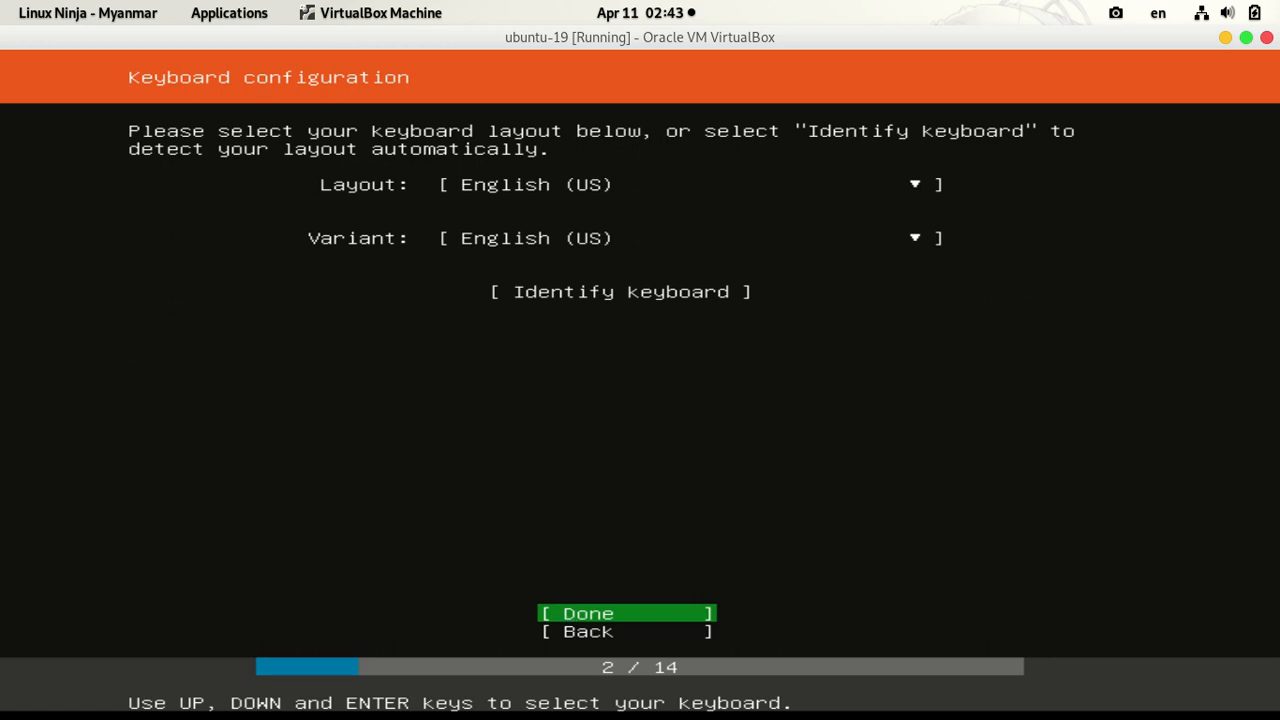
Step: Accept the English (US) keyboard, choose Install Ubuntu, and keep the DHCP network settings
key(Return)
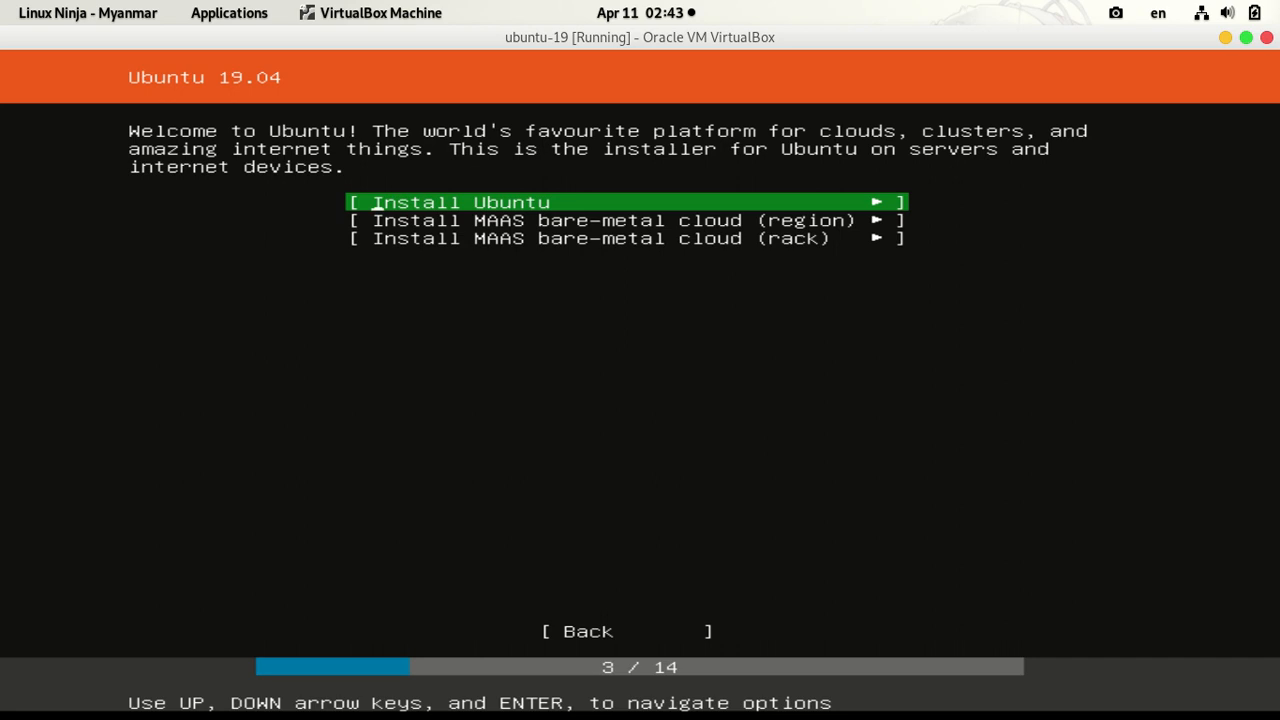
key(Return)
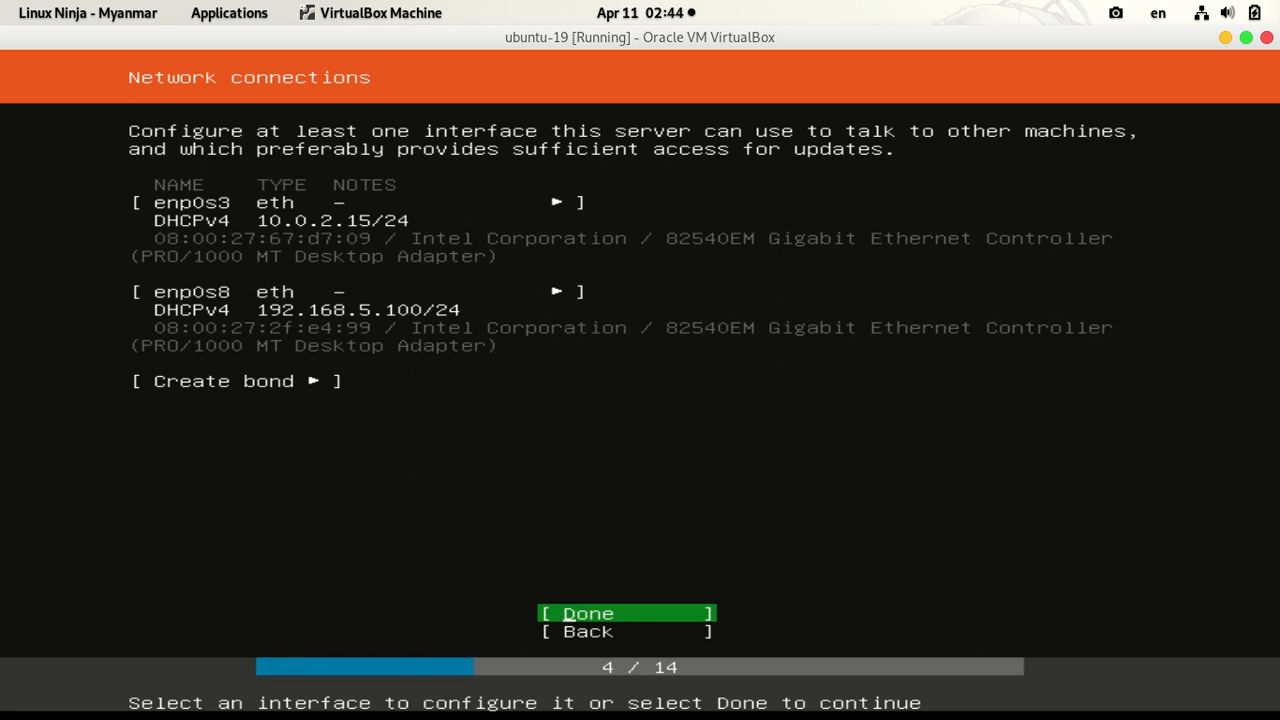
key(Return)
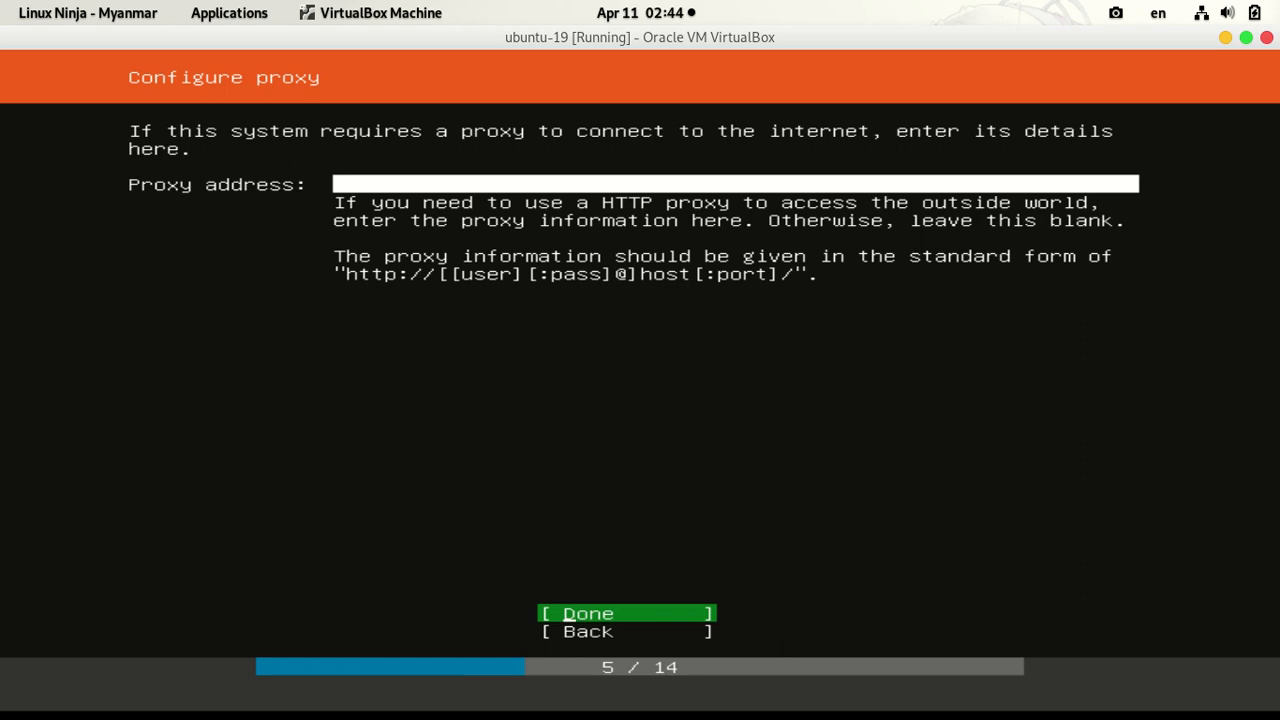
Step: Leave the proxy empty and keep the default Ubuntu archive mirror
key(Return)
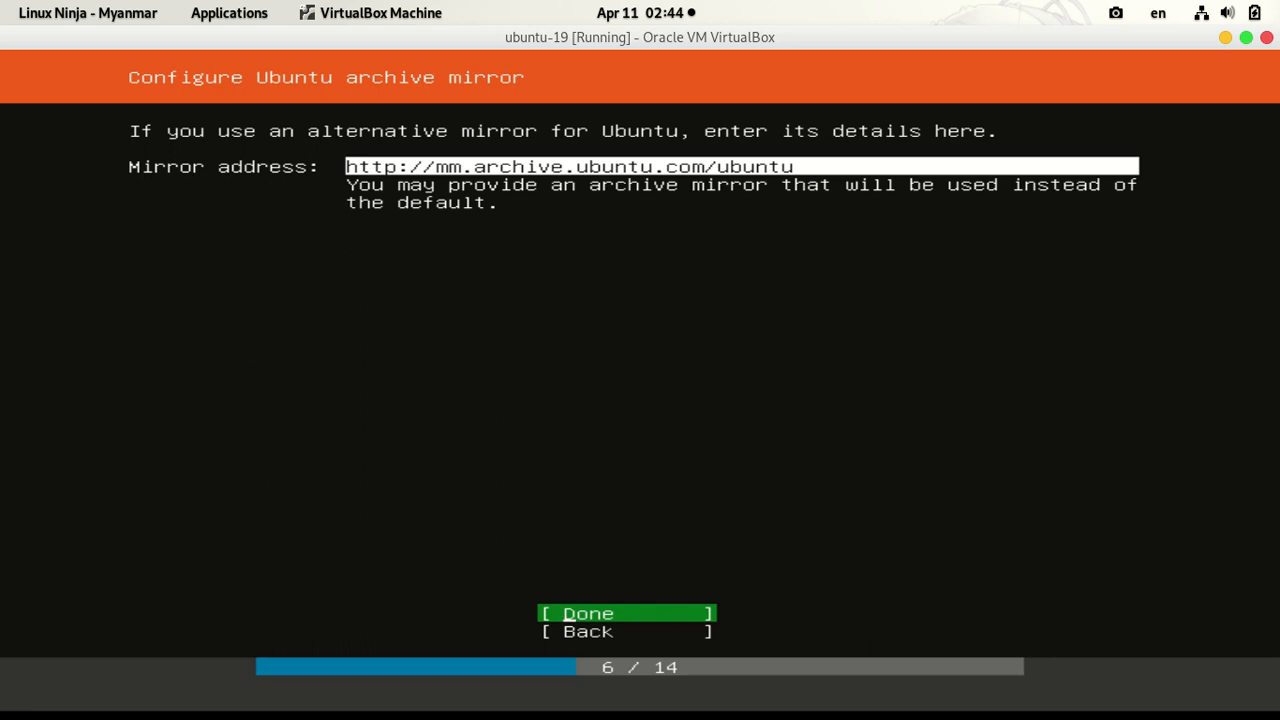
key(Return)
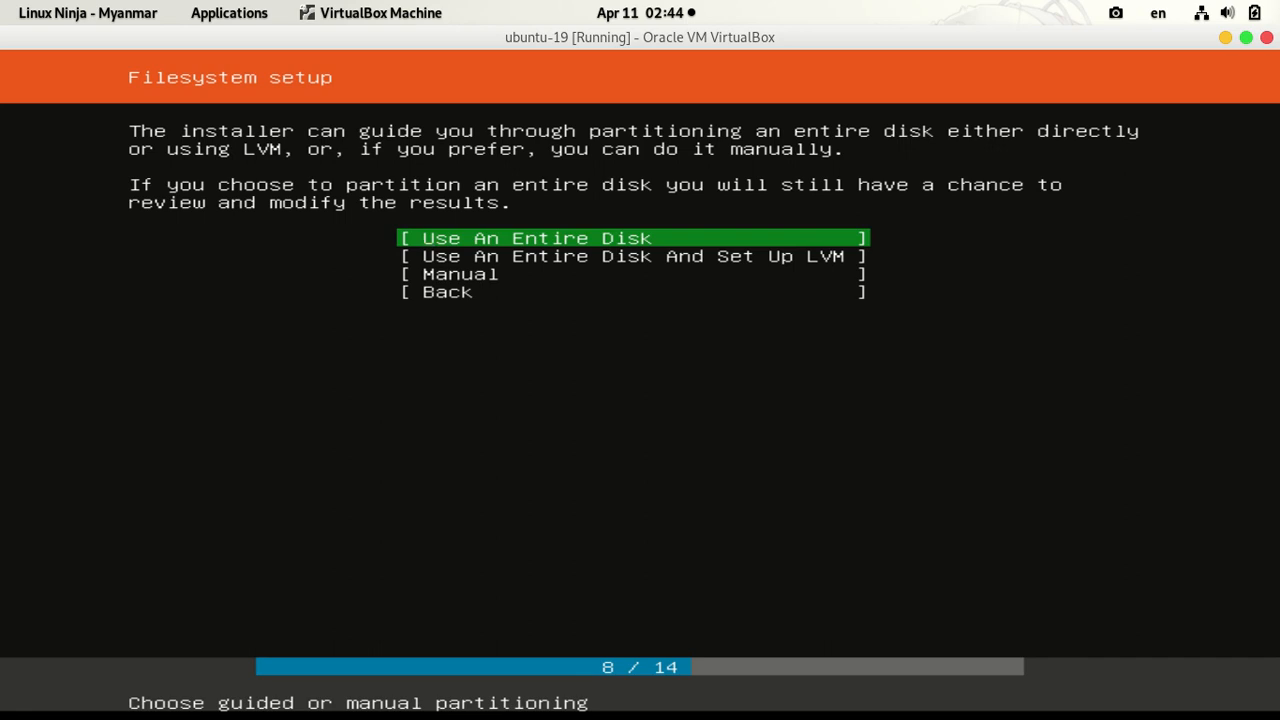
Step: Select 'Use An Entire Disk And Set Up LVM' as the partitioning method
key(Down)
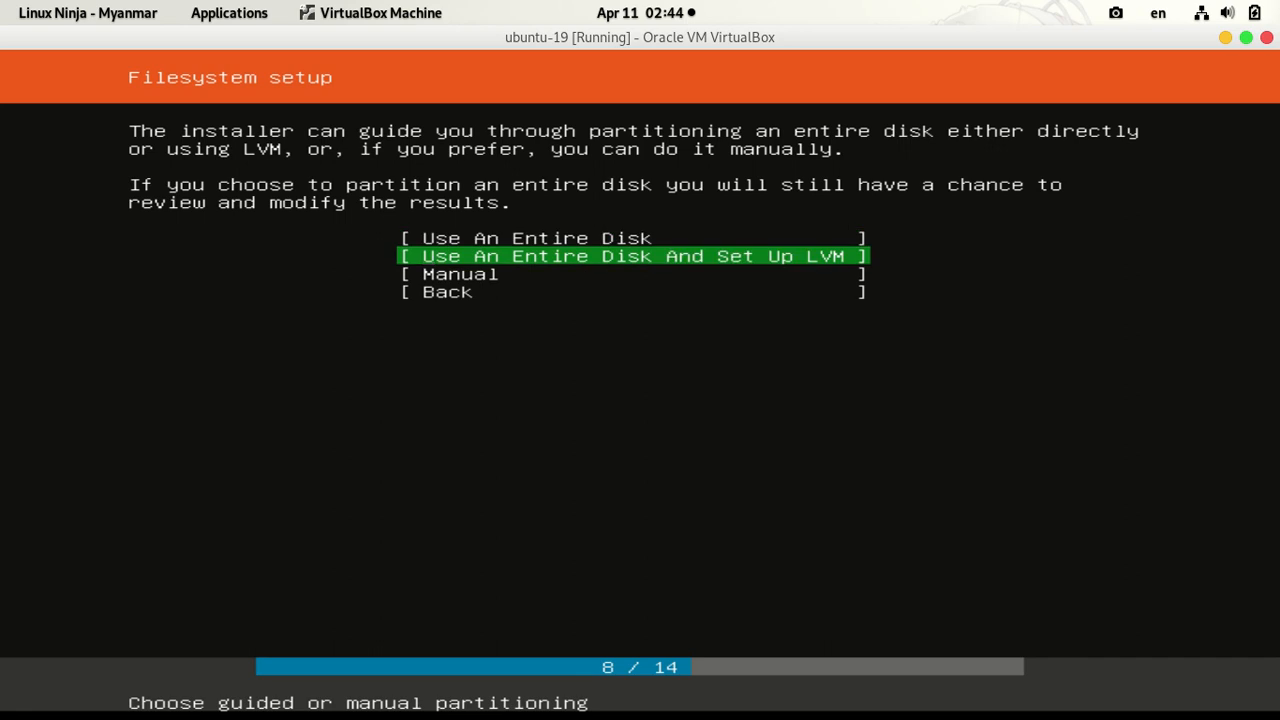
key(Down)
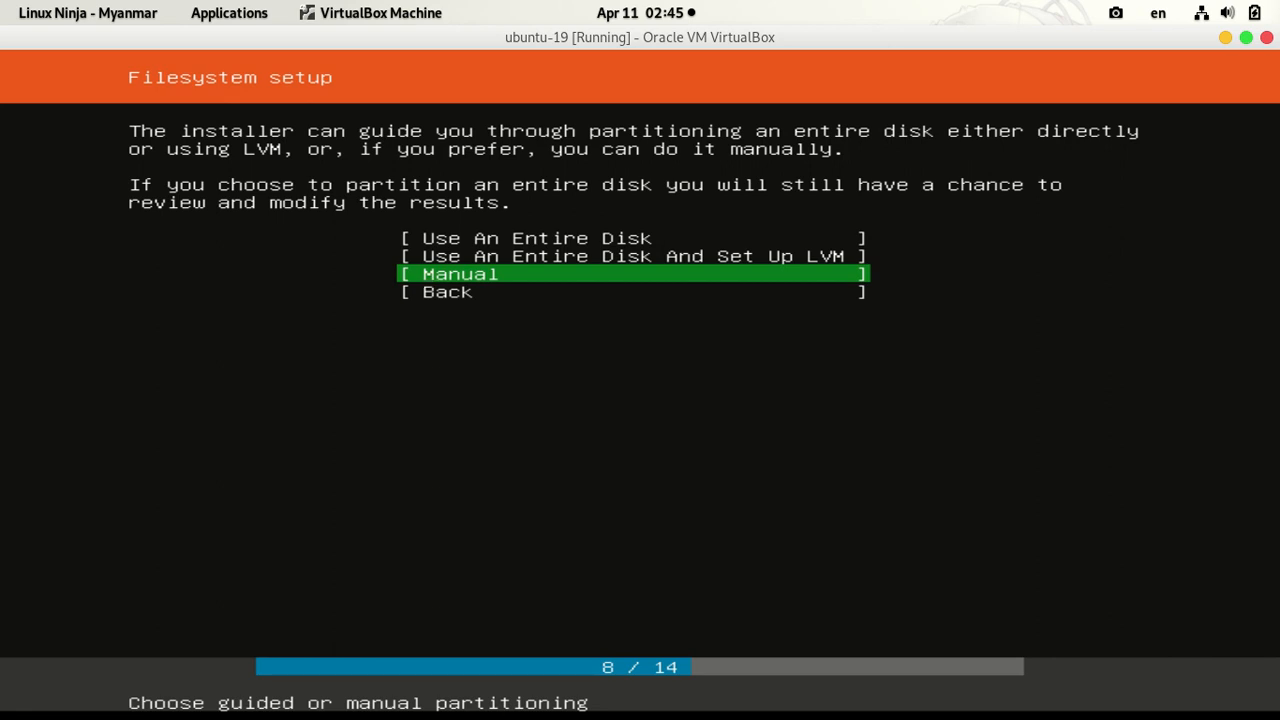
key(Up)
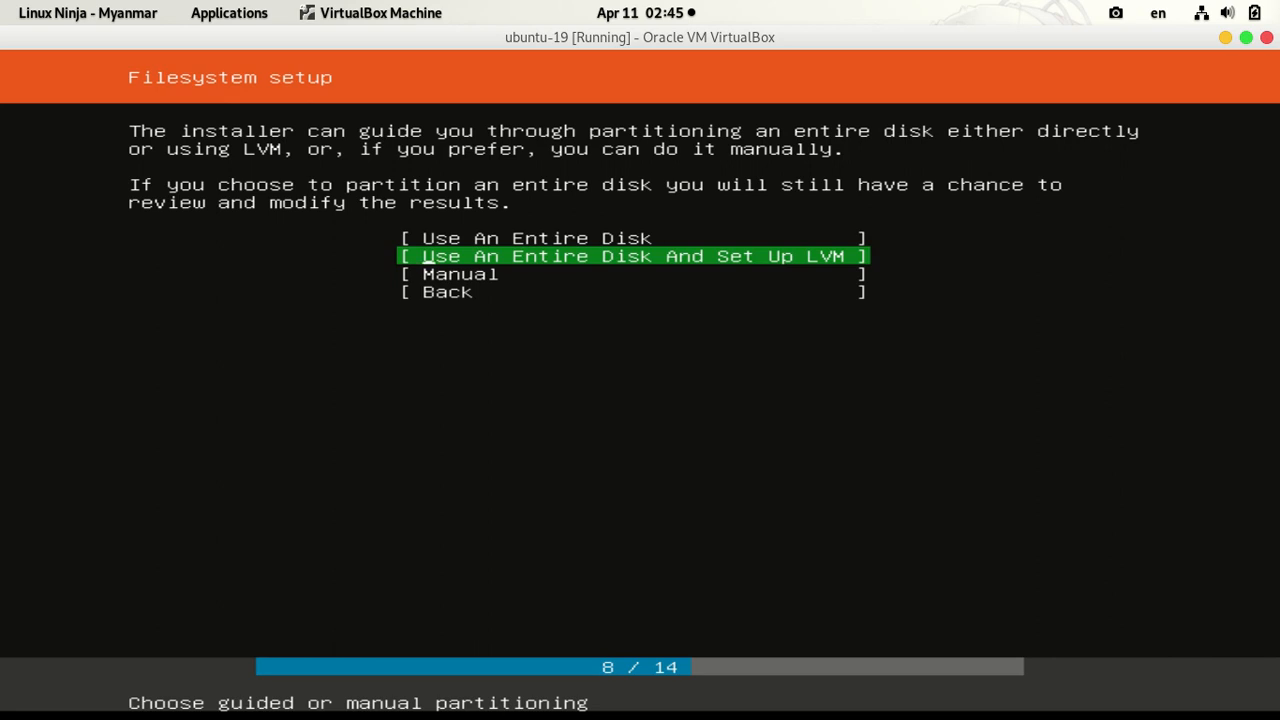
key(Return)
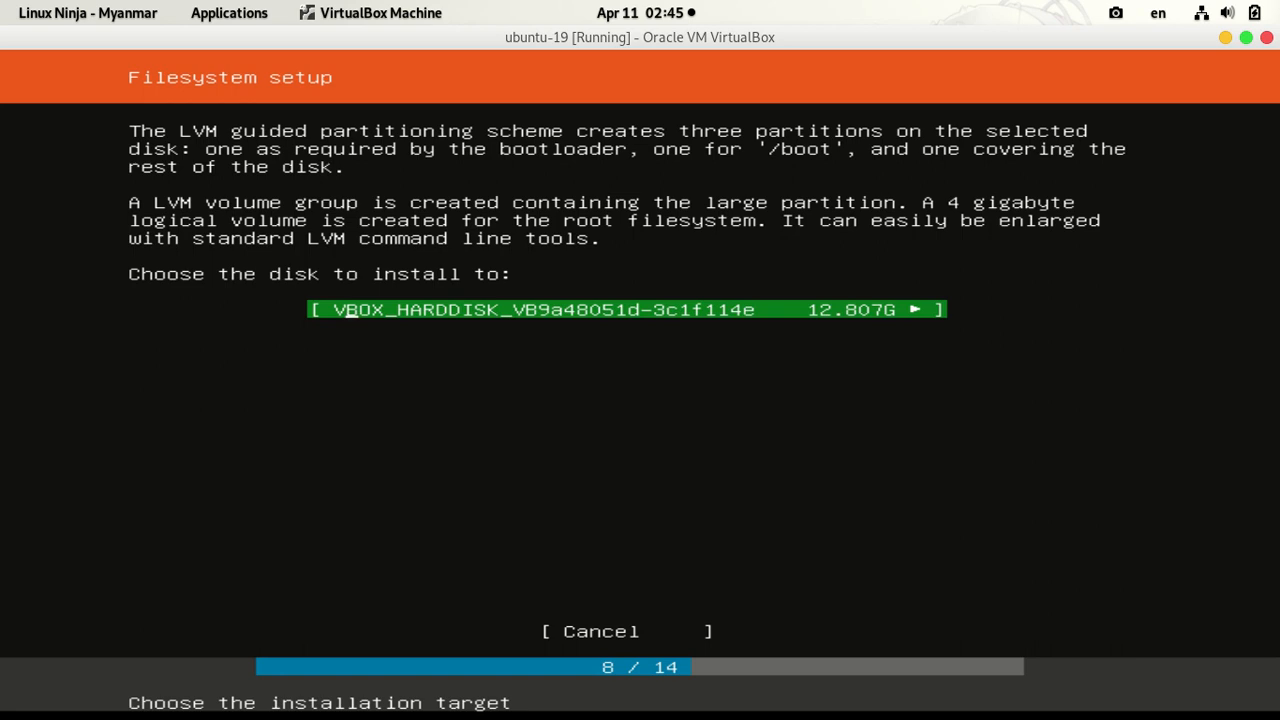
Step: Install to the 12.807G VBOX_HARDDISK and accept the 4.000G / and 1.000G /boot layout
key(Return)
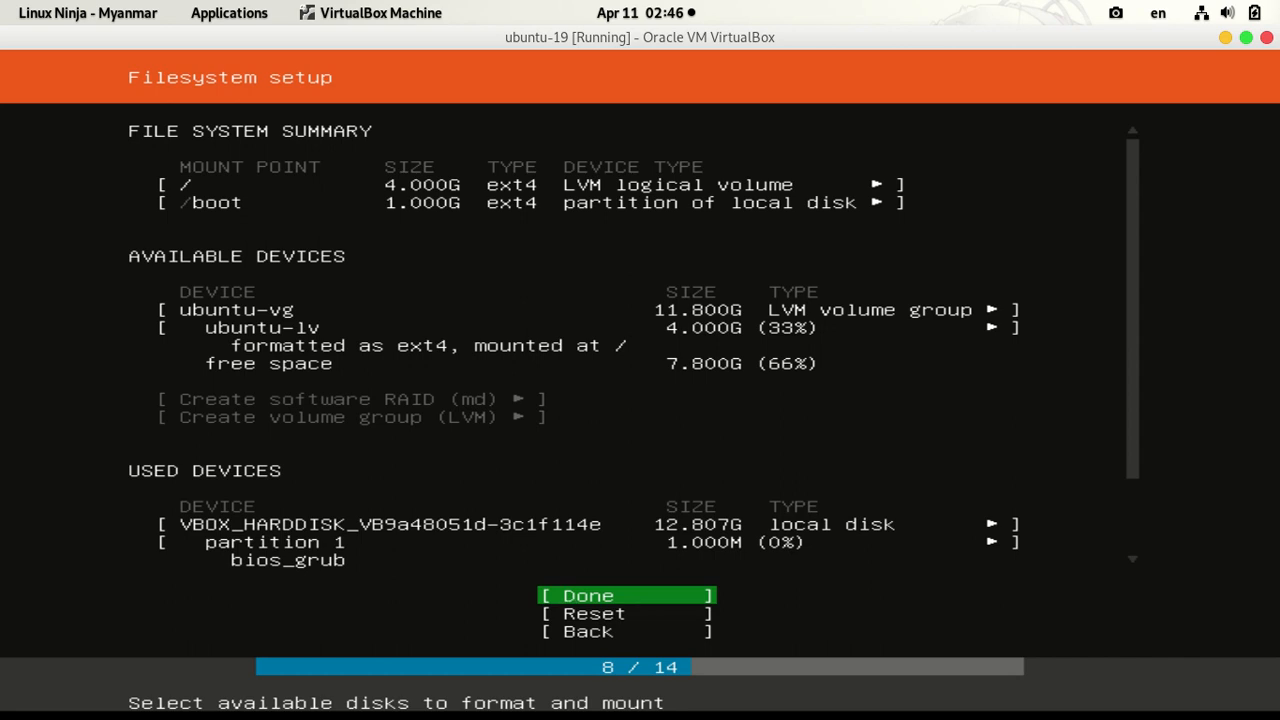
key(Return)
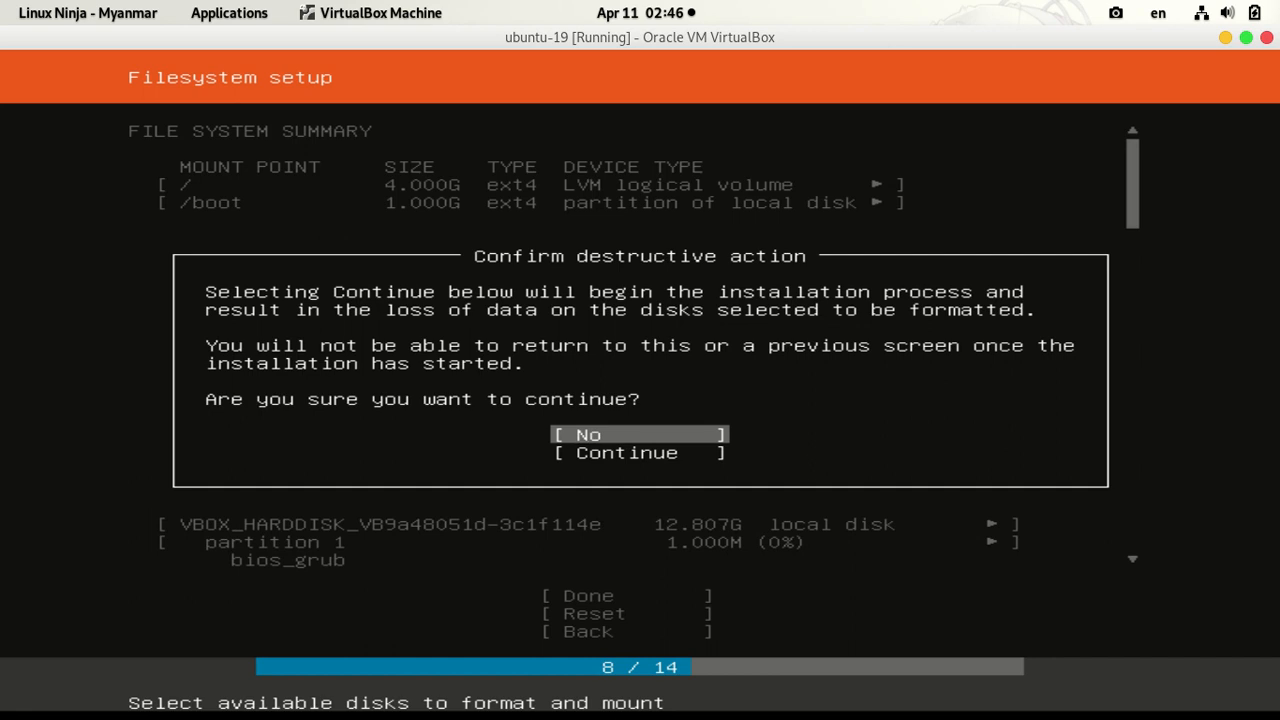
Step: Confirm the destructive action with Continue so the disk is formatted and installation starts
key(Down)
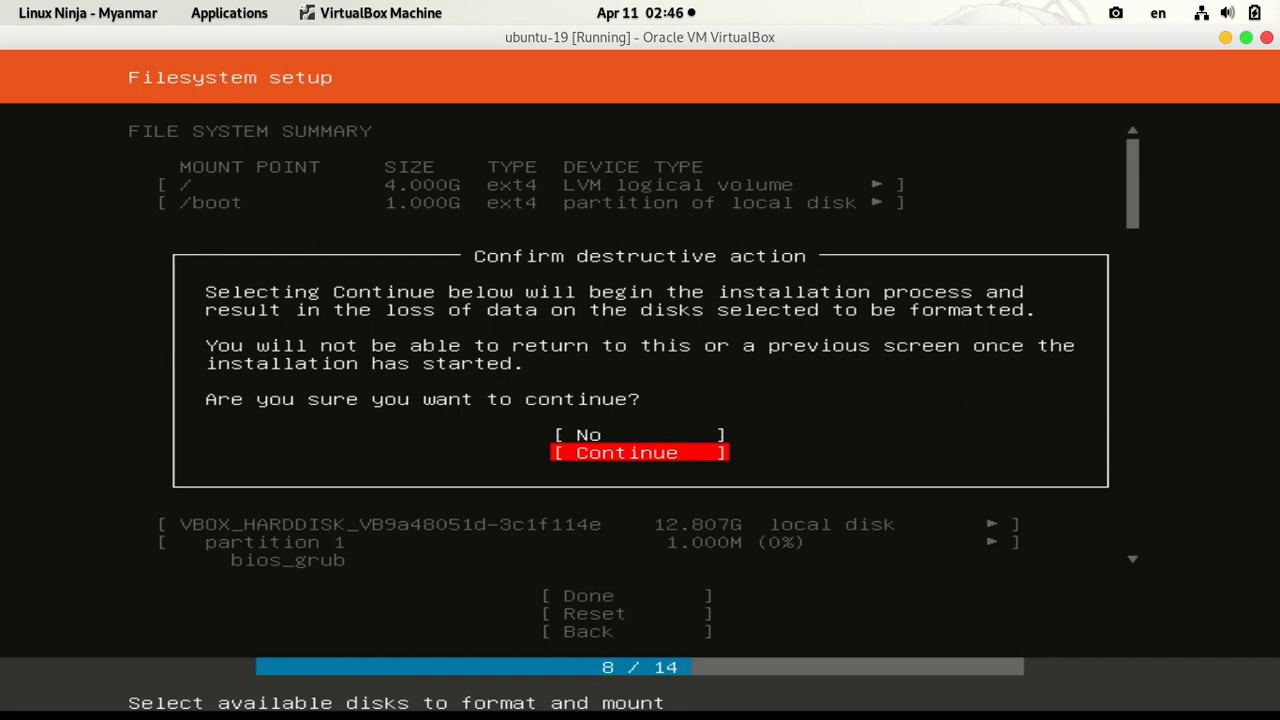
key(Up)
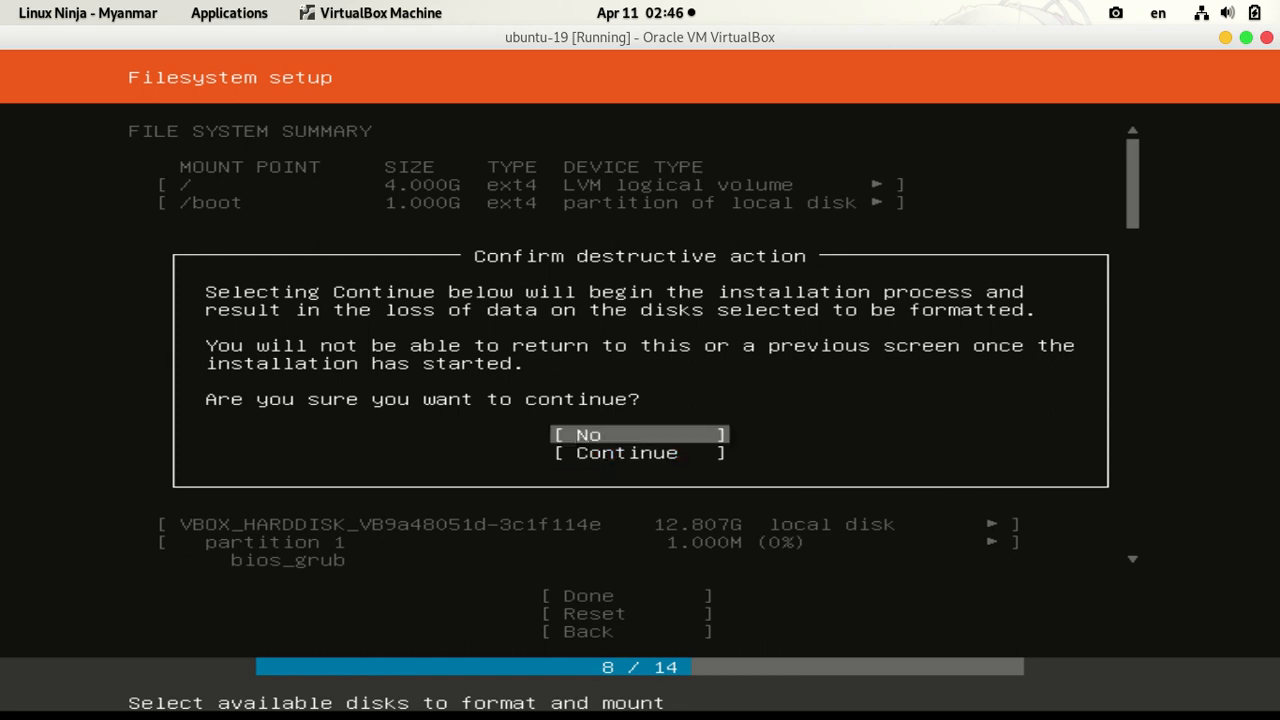
key(Down)
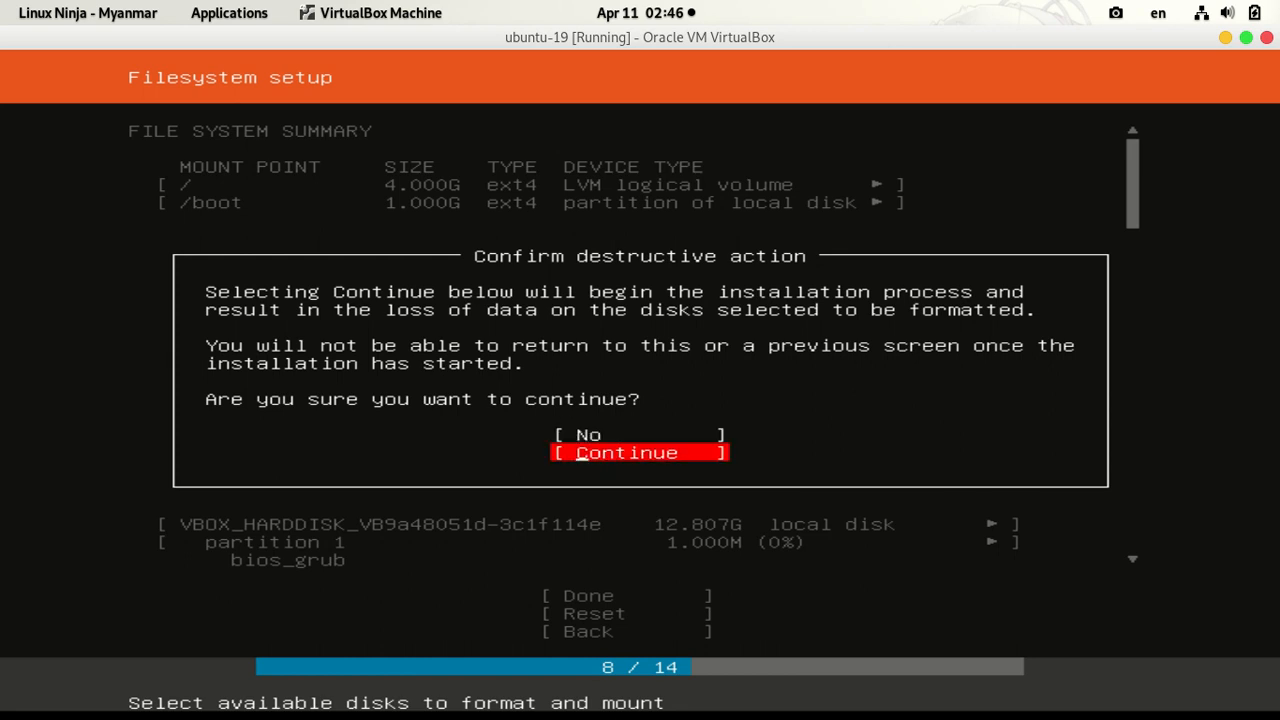
key(Return)
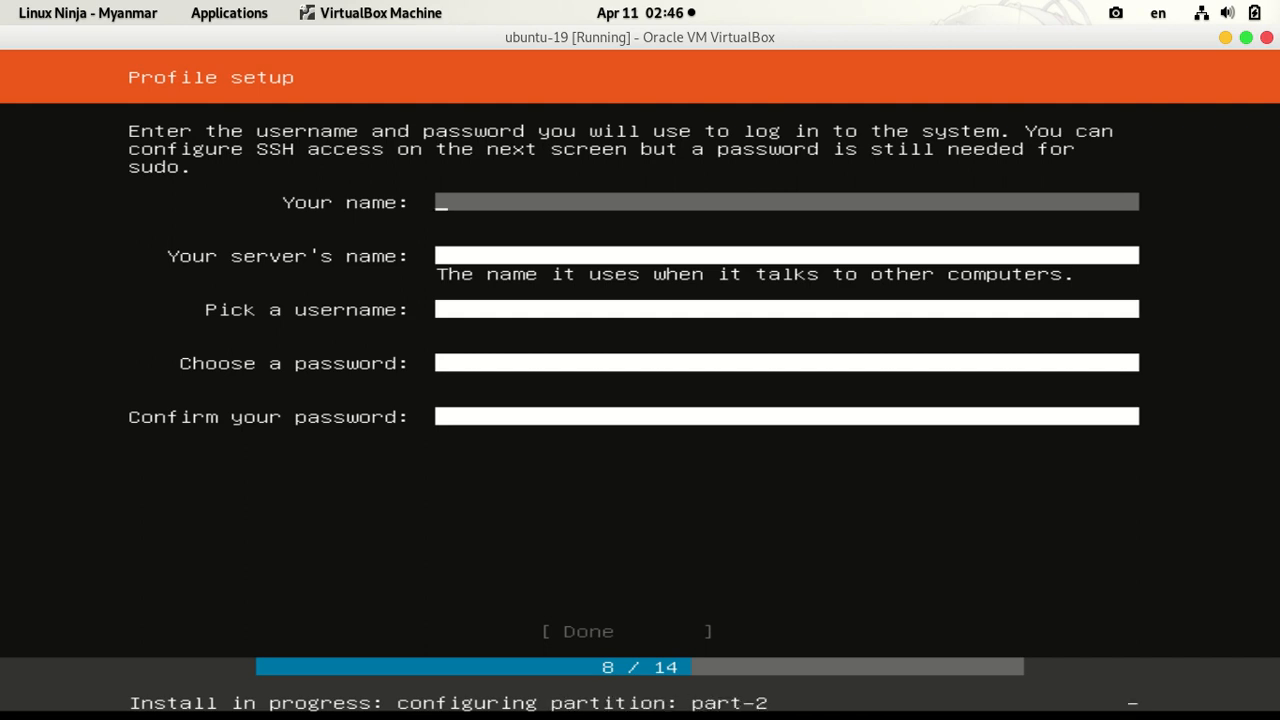
Step: Enter the user's full name, server name localhost, username student, and the password twice
text(Yin Thu)
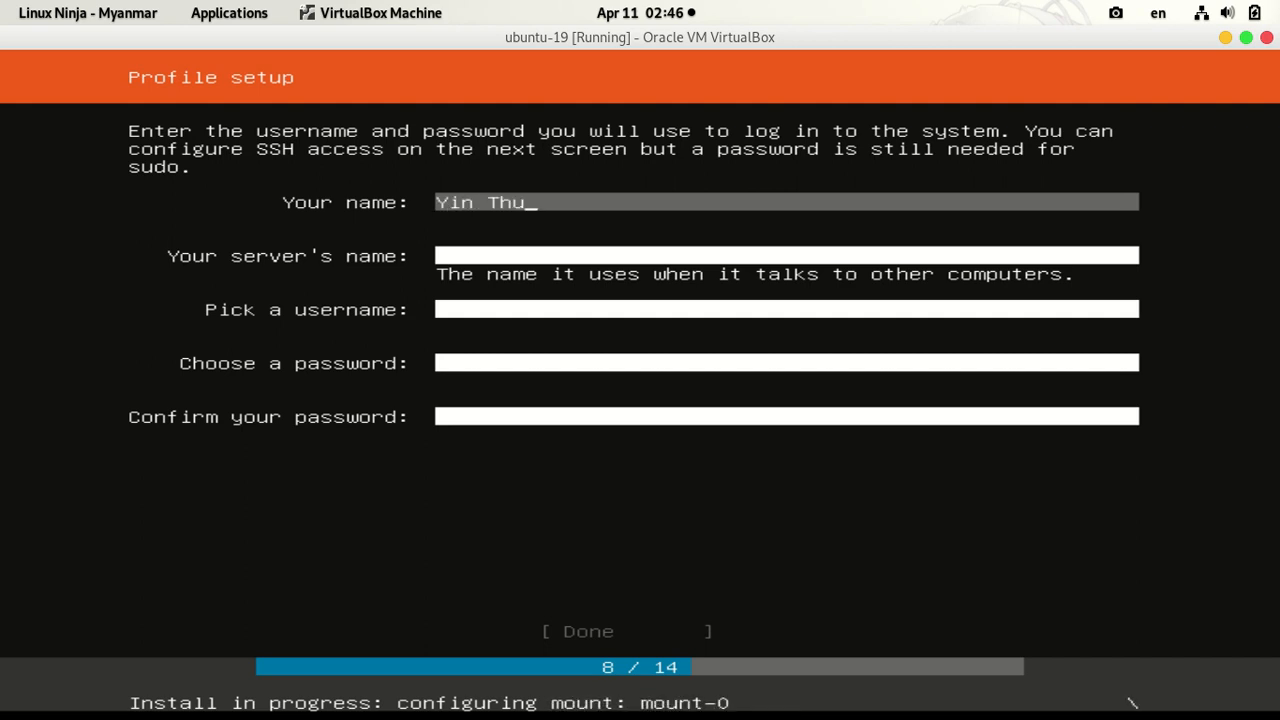
key(Tab)
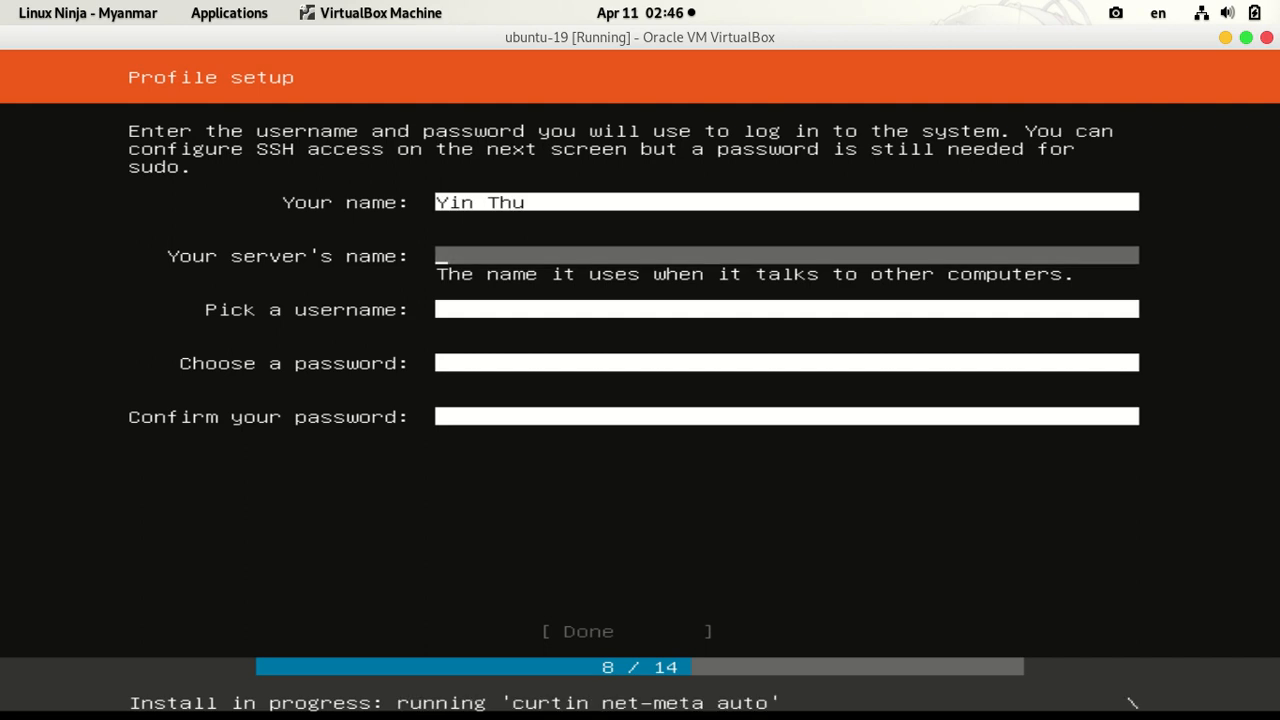
text(localhost)
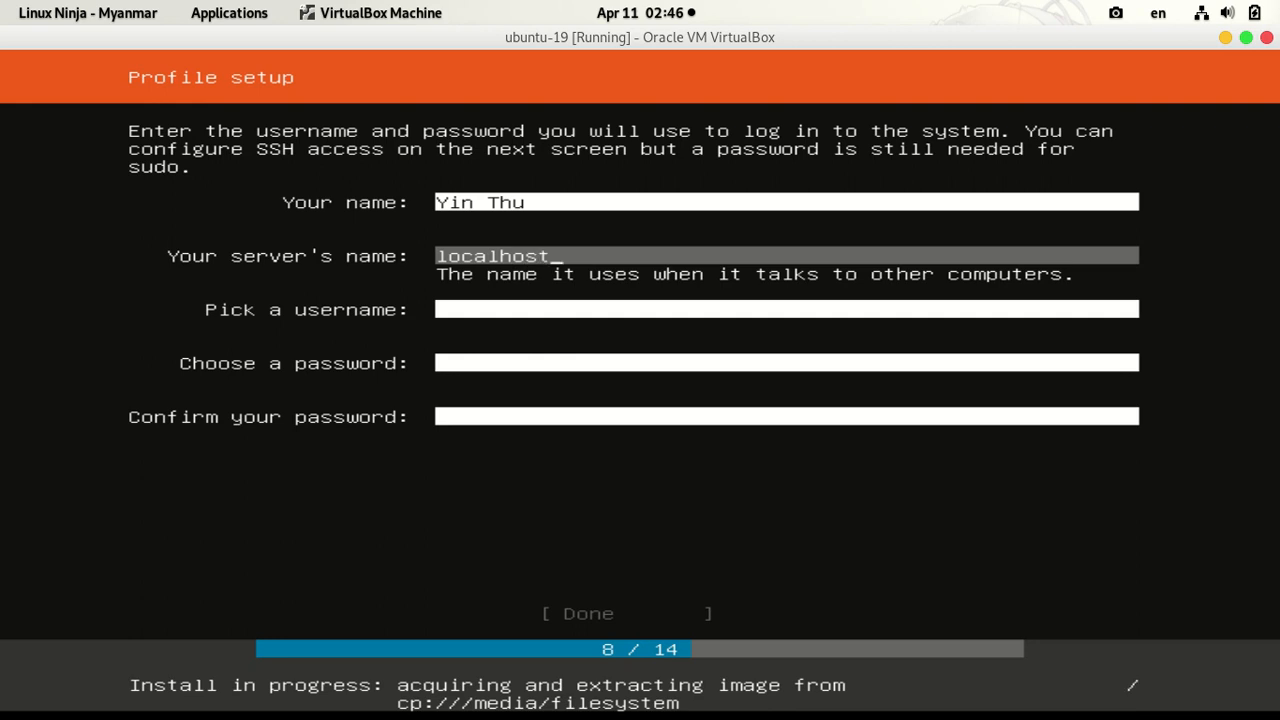
key(Tab)
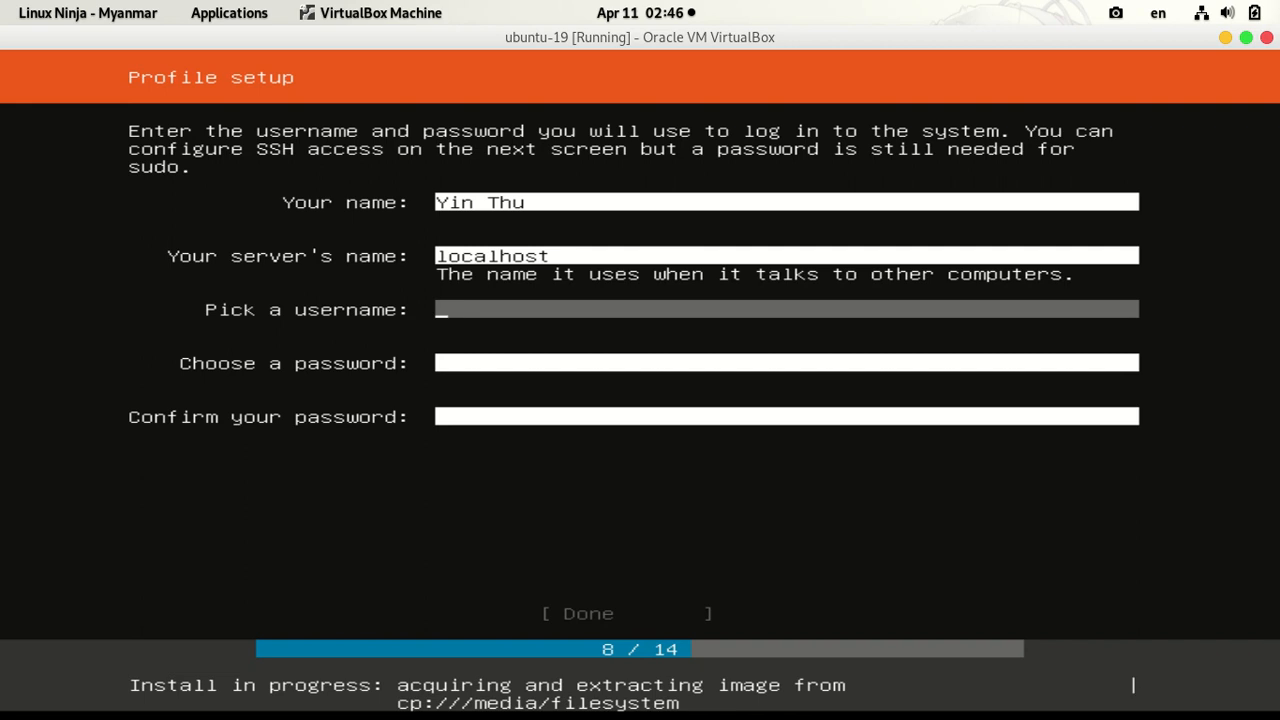
text(student)
key(Tab)
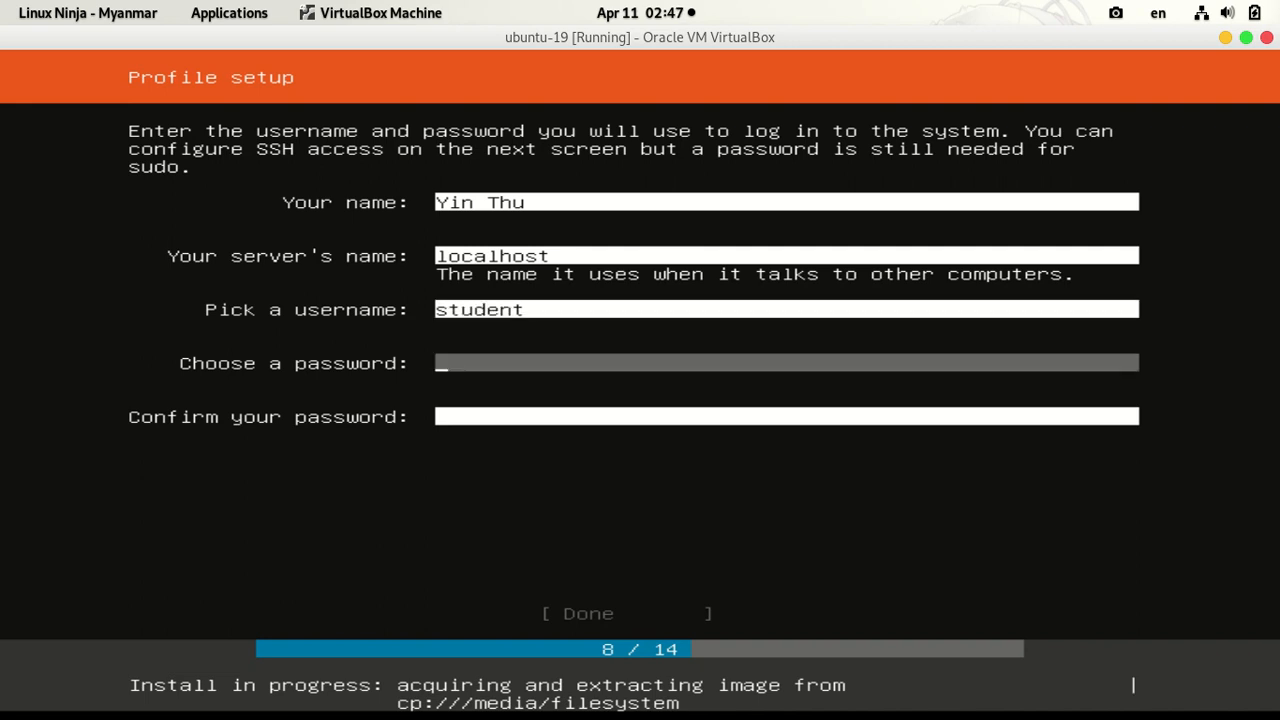
text(student)
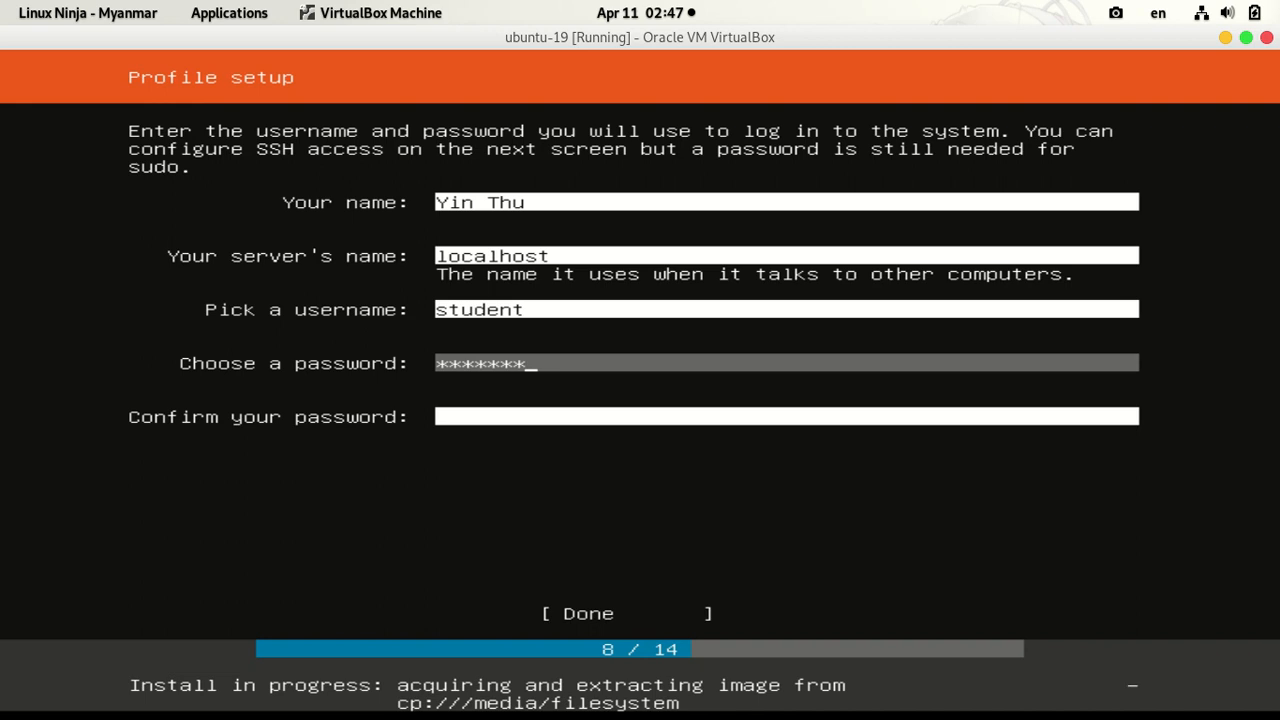
key(Tab)
text(student)
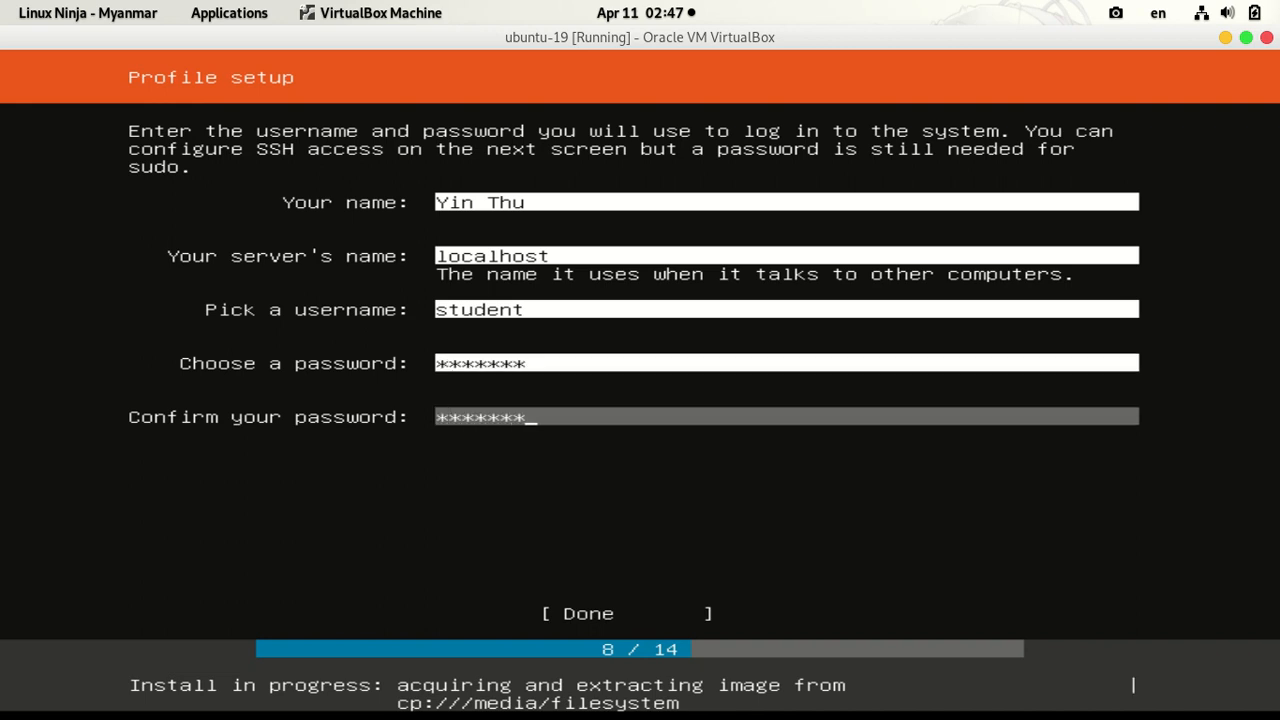
key(Tab)
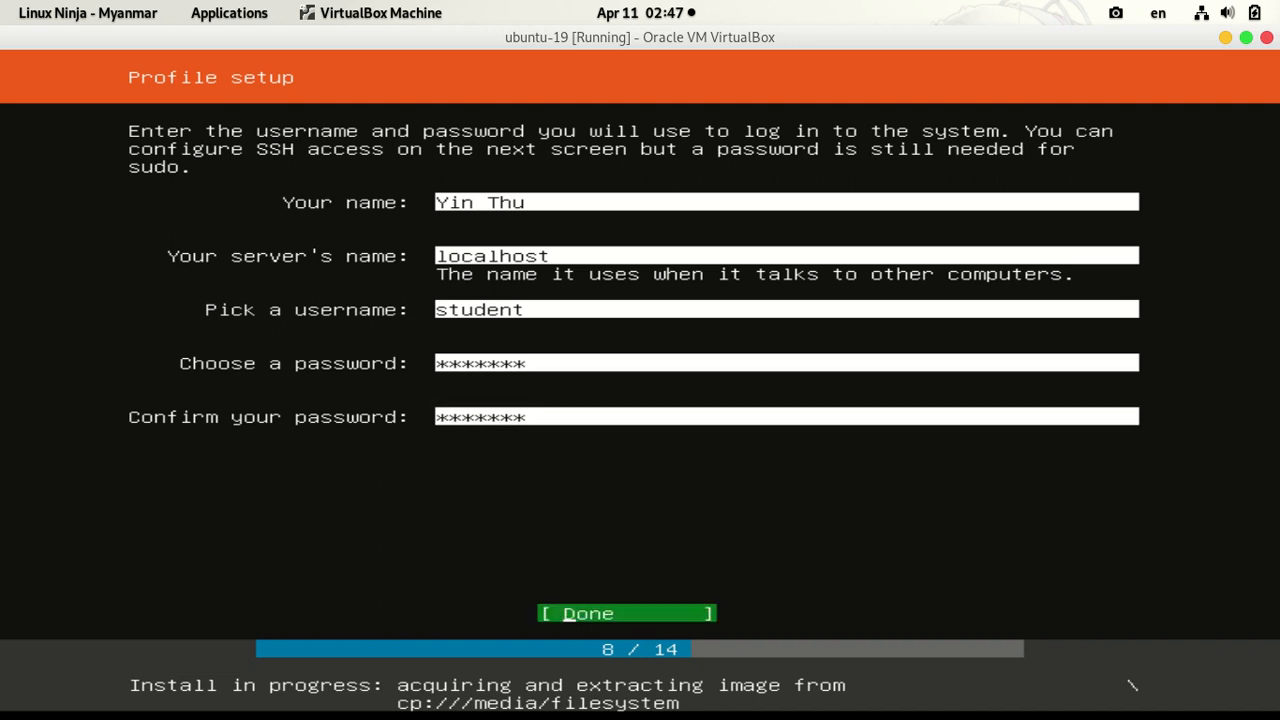
key(Return)
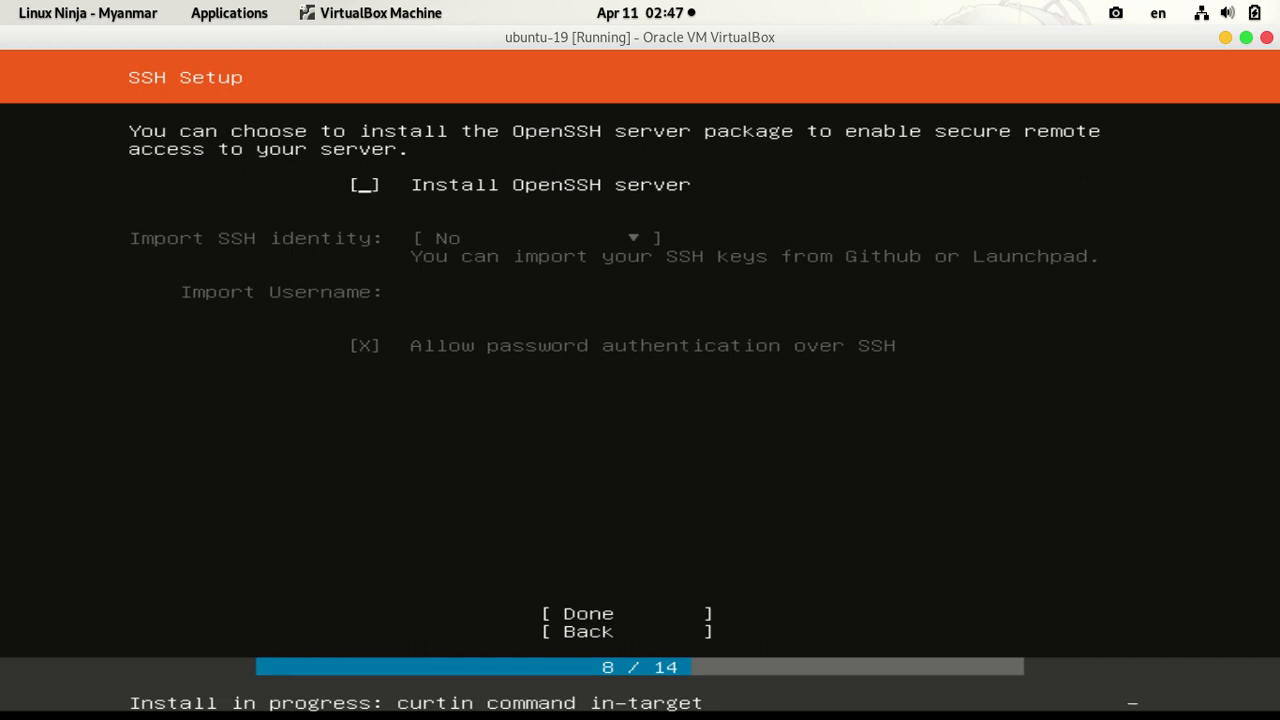
Step: Enable Install OpenSSH server, skip SSH identity import, and finish SSH setup
key(space)
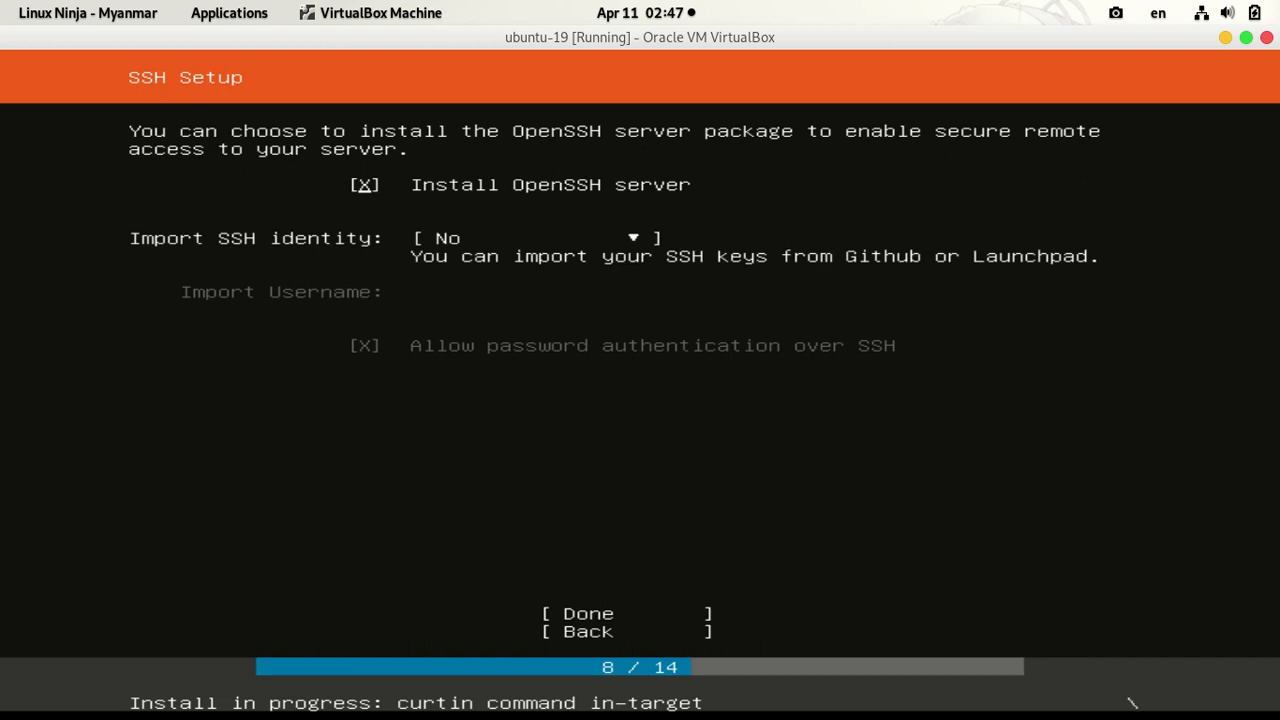
key(Tab)
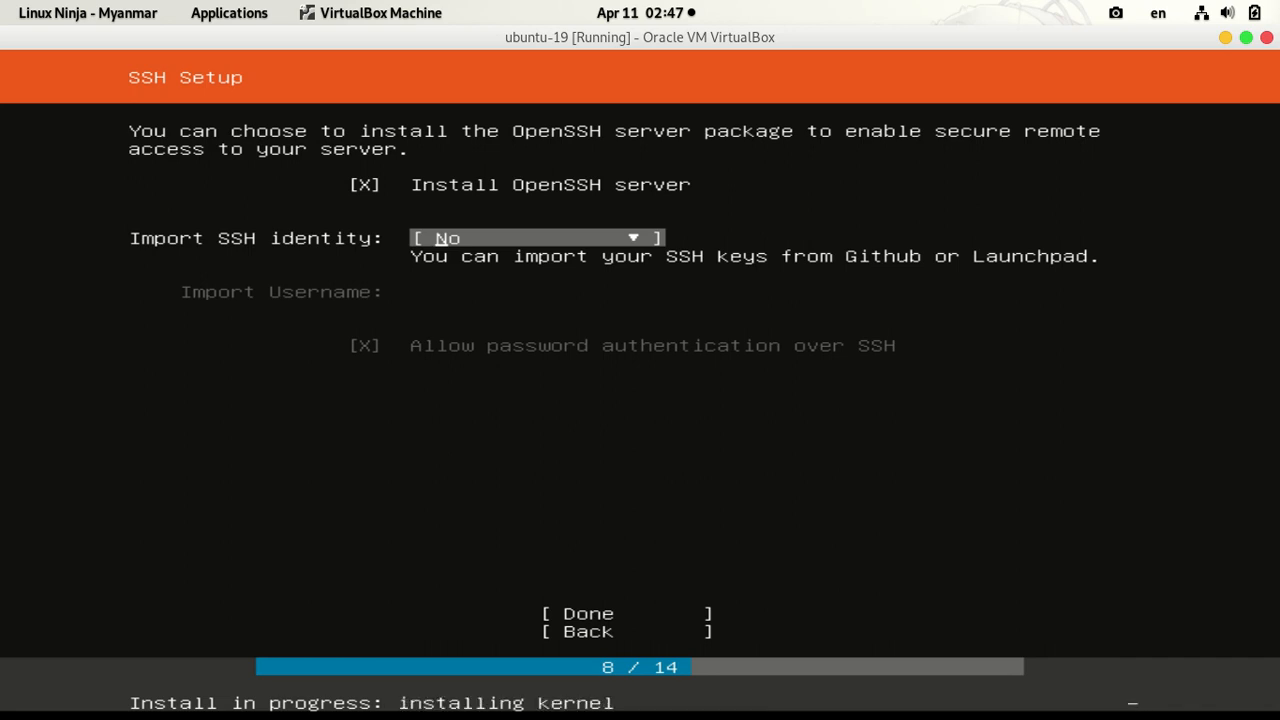
key(Tab)
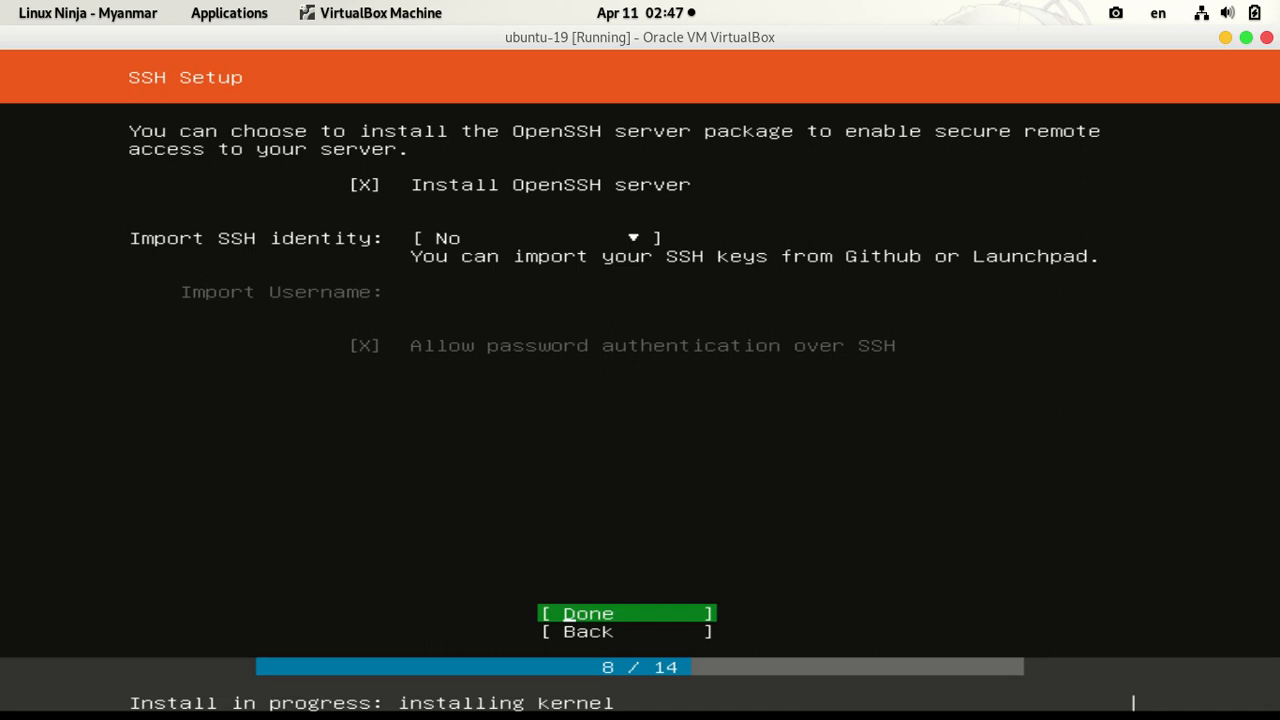
key(Return)
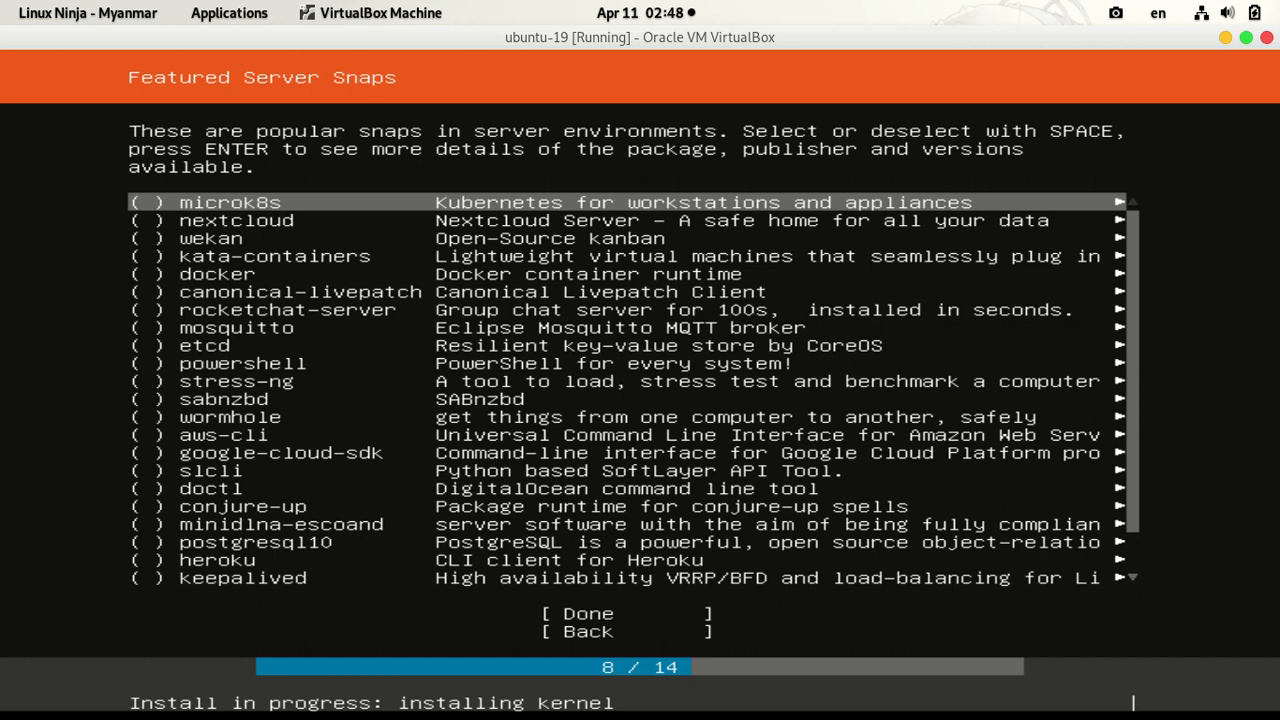
Step: Leave every featured server snap unselected and proceed to installing the system
key(Down)
key(Down)
key(Down)
key(Down)
key(Down)
key(Down)
key(Down)
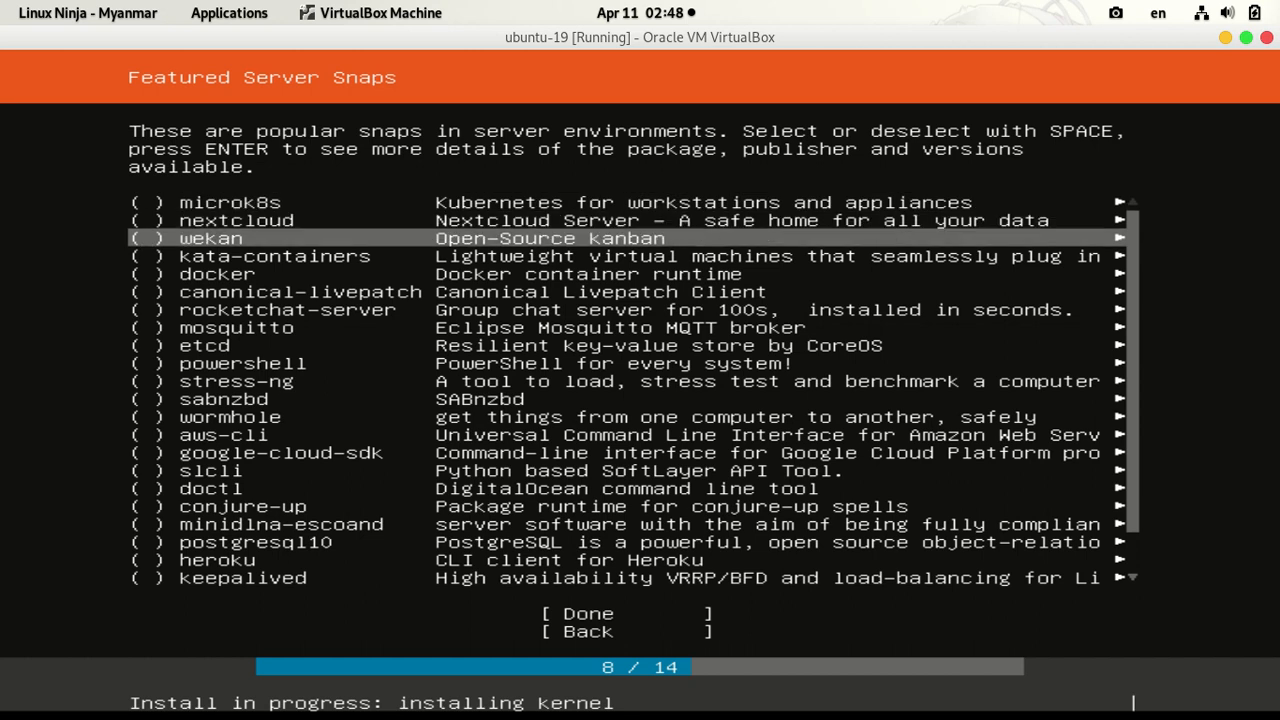
key(Down)
key(Down)
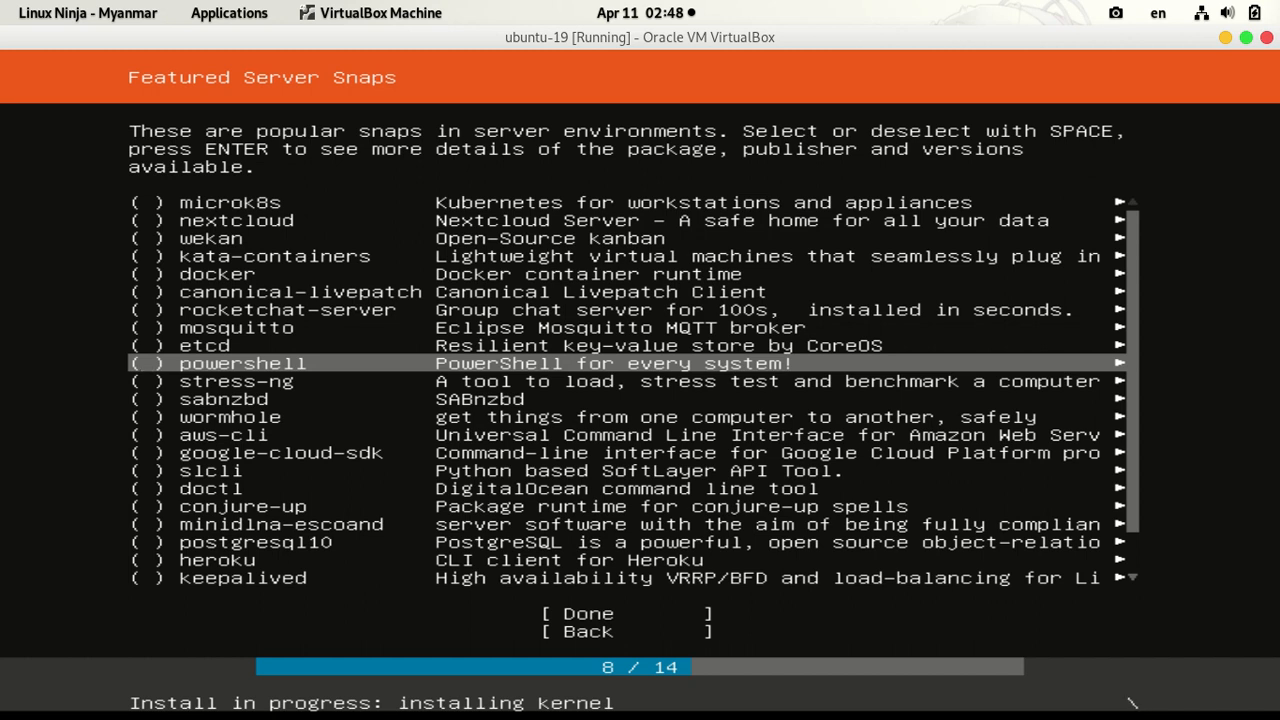
key(Tab)
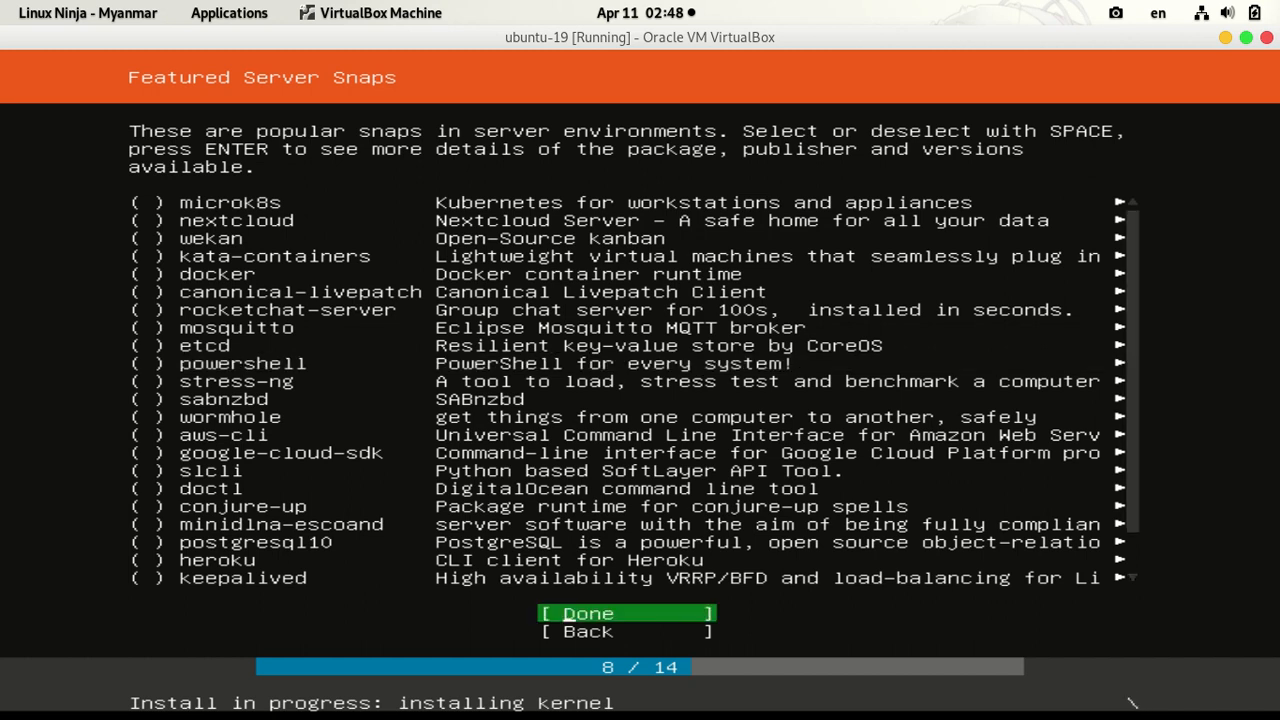
key(Return)
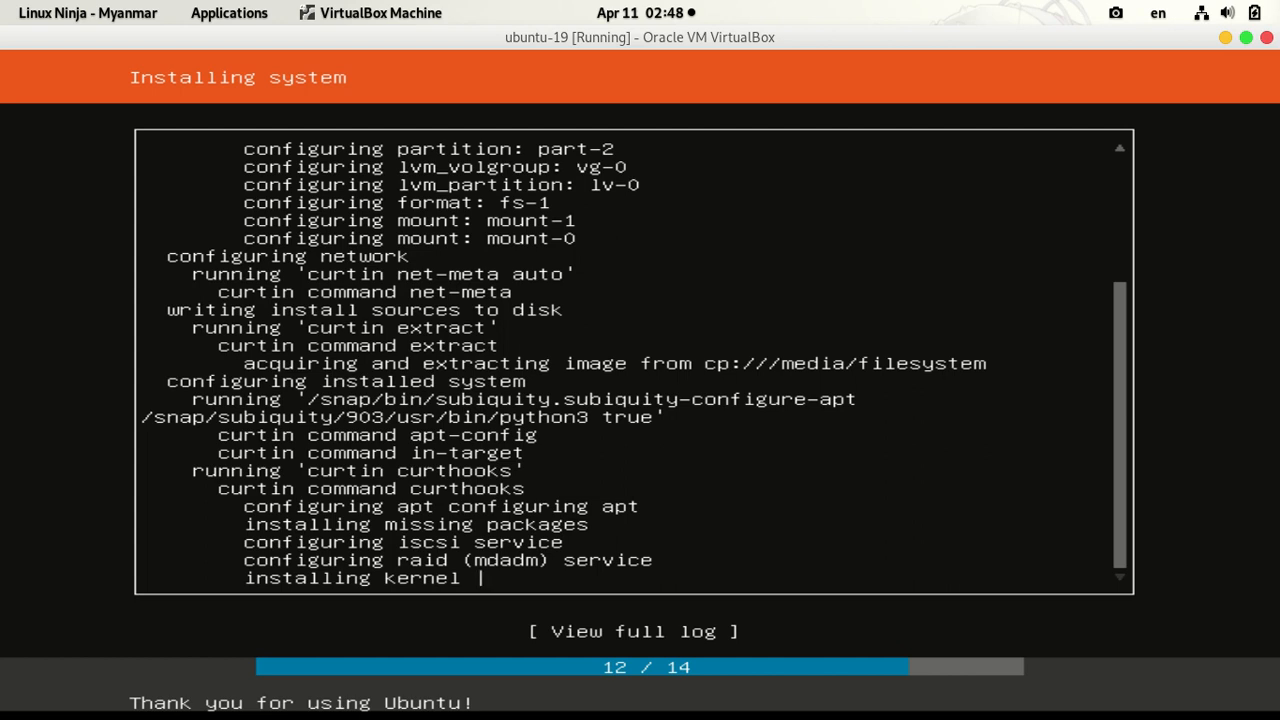
Step: Minimize the VM window while Ubuntu installs, then restore it from the dock
click(1225, 37)
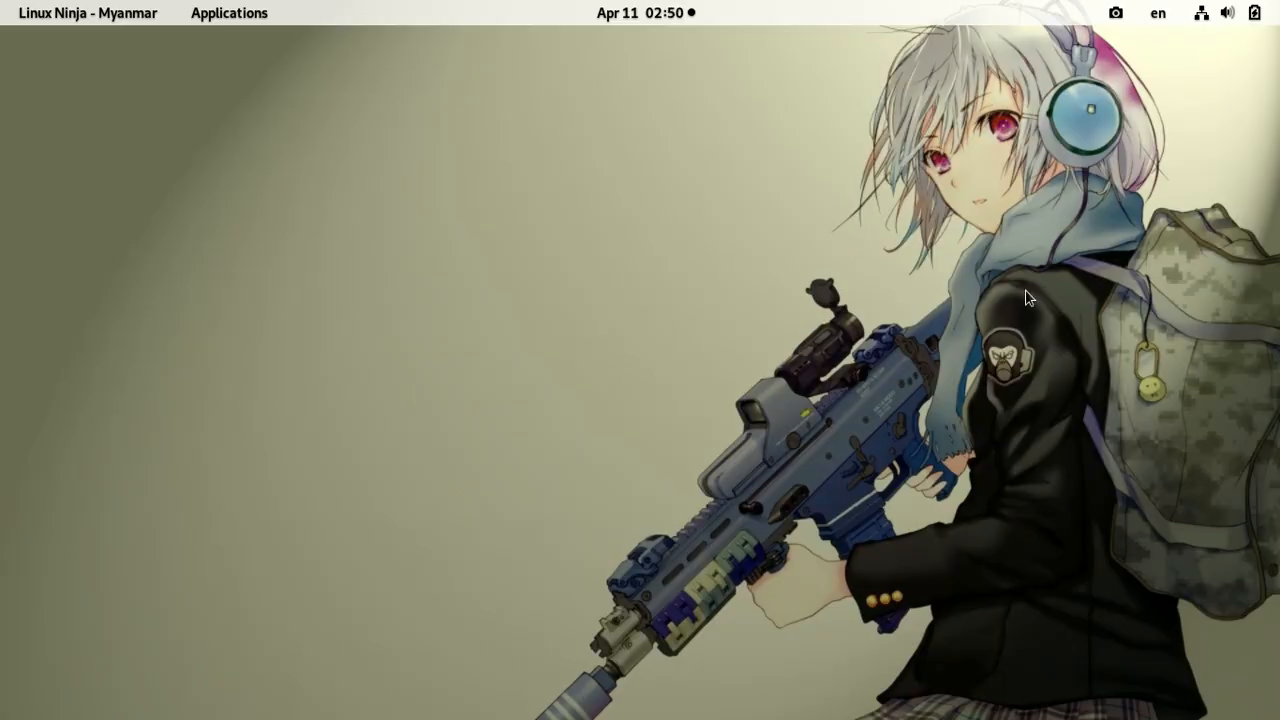
mouse_move(1063, 697)
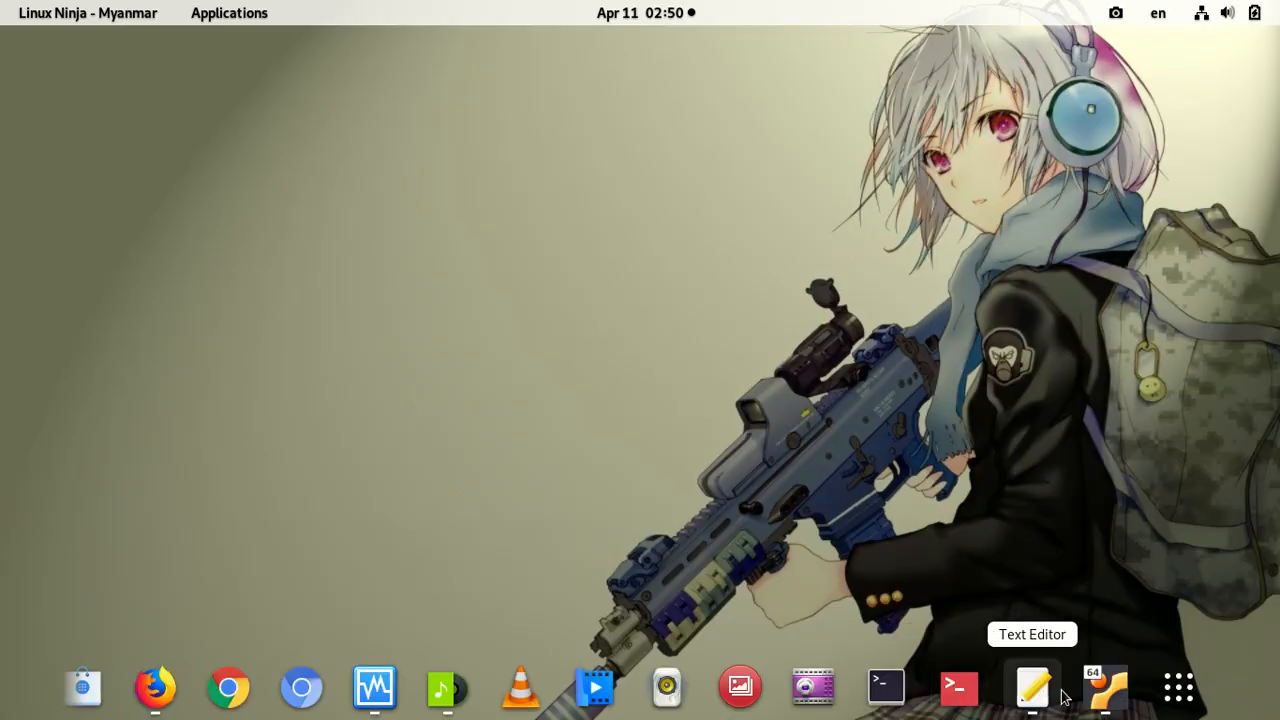
click(1102, 690)
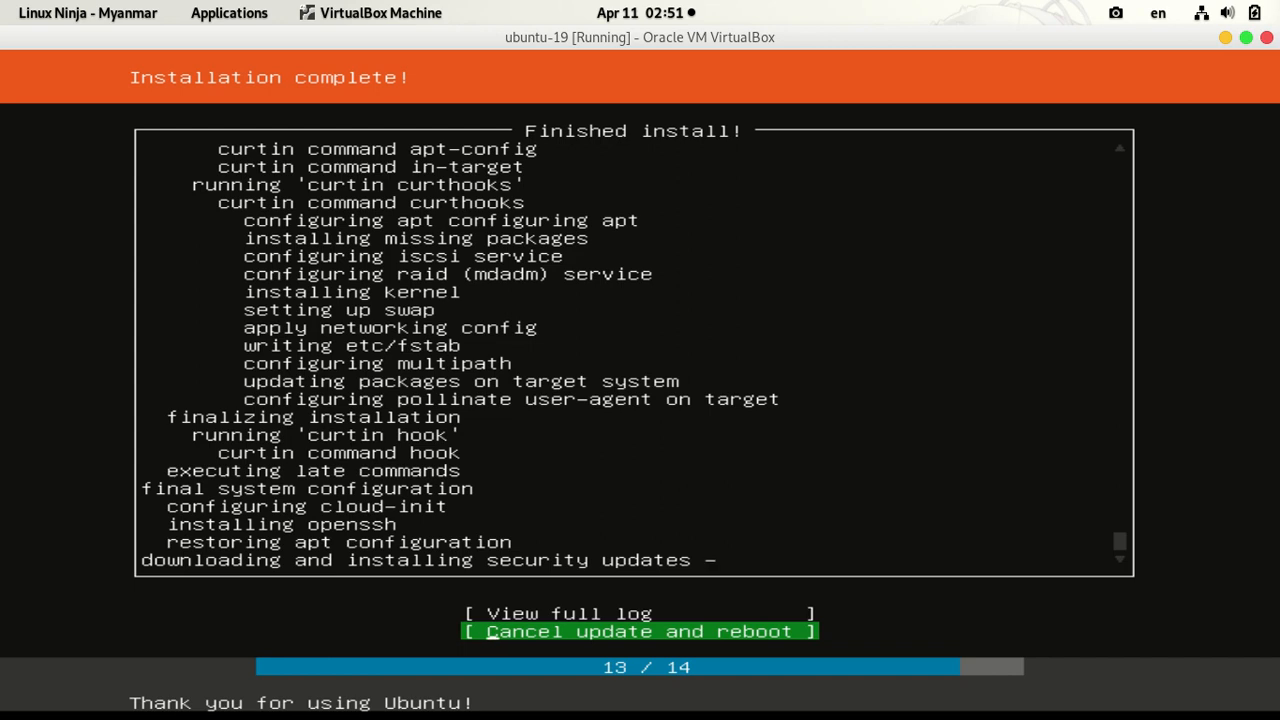
Step: Choose 'Cancel update and reboot', then bring up the Close Virtual Machine dialog
key(Up)
key(Down)
key(Return)
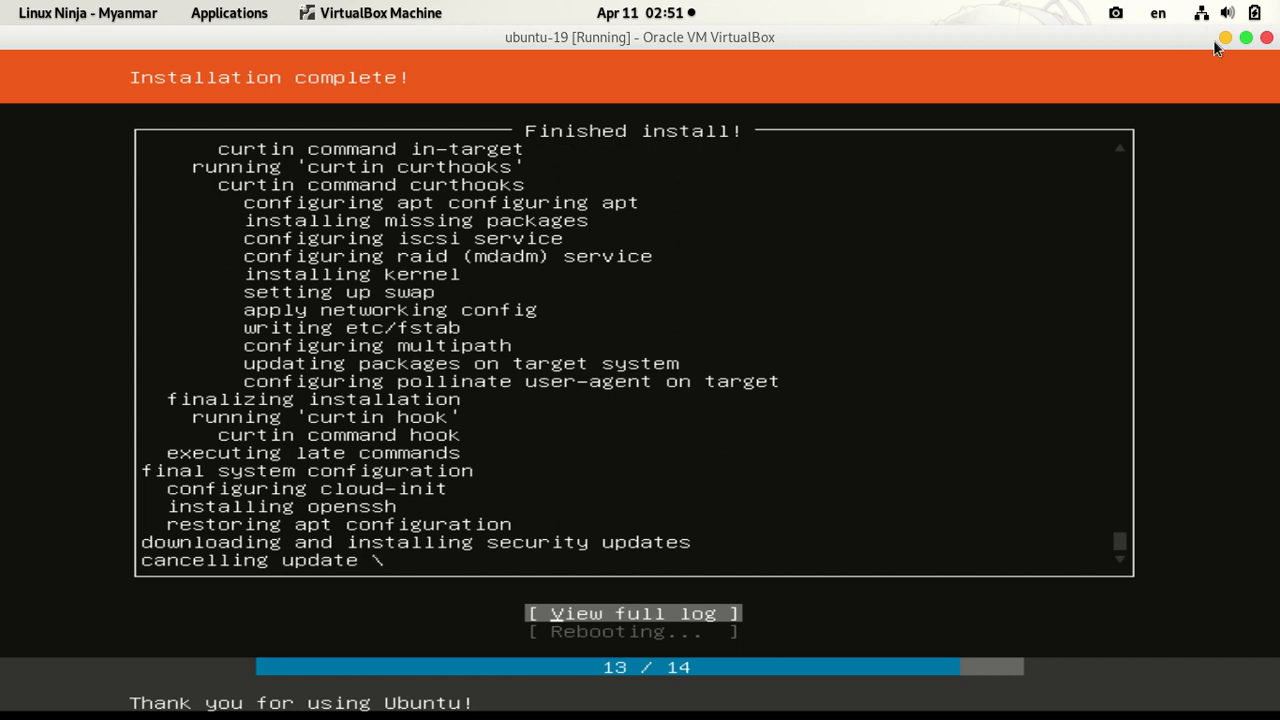
click(1266, 38)
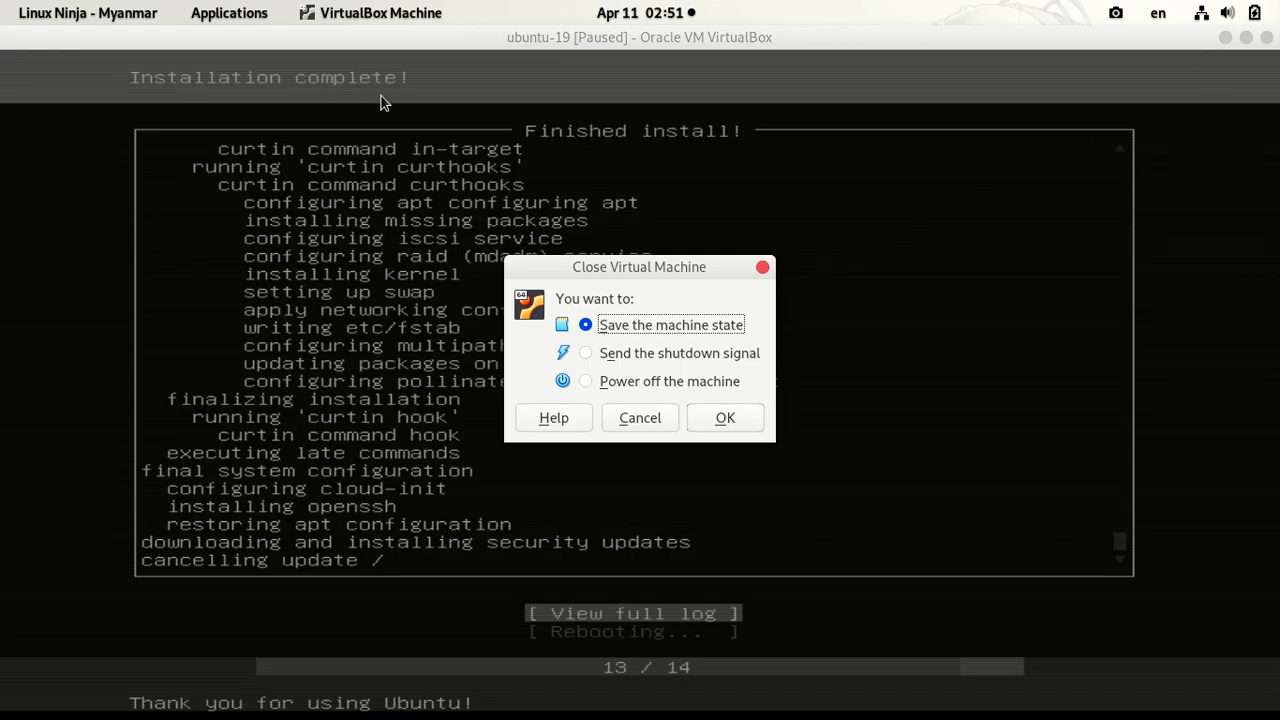
Step: Select 'Power off the machine' in the Close Virtual Machine dialog and confirm with OK
click(623, 383)
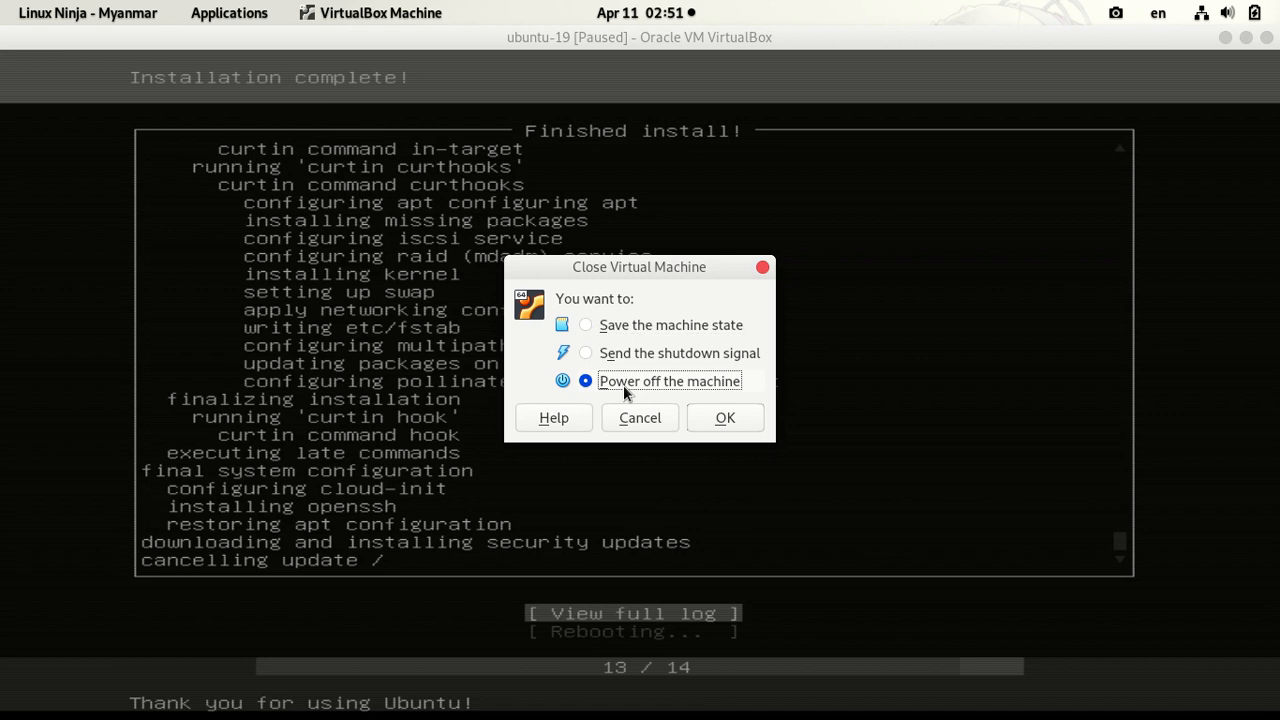
click(739, 417)
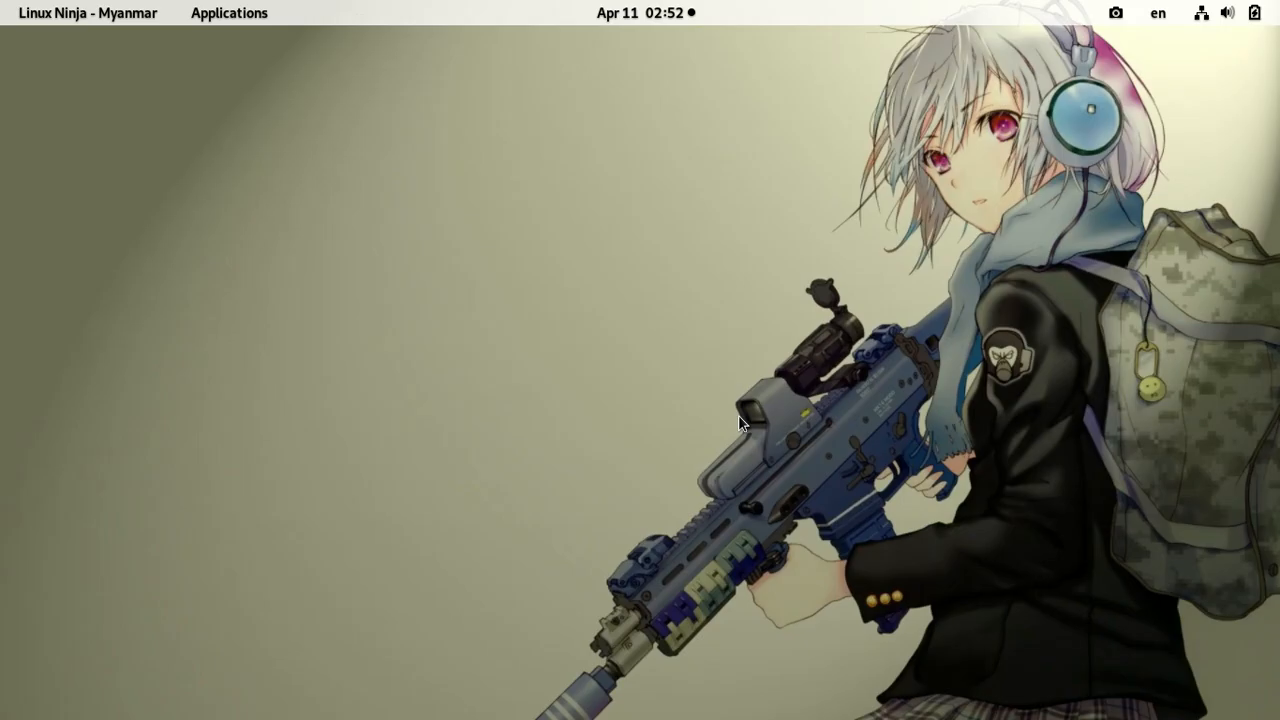
Step: Remove the ubuntu-19.04-live-server-amd64.iso optical drive from ubuntu-19's storage, save, and start the VM
click(449, 689)
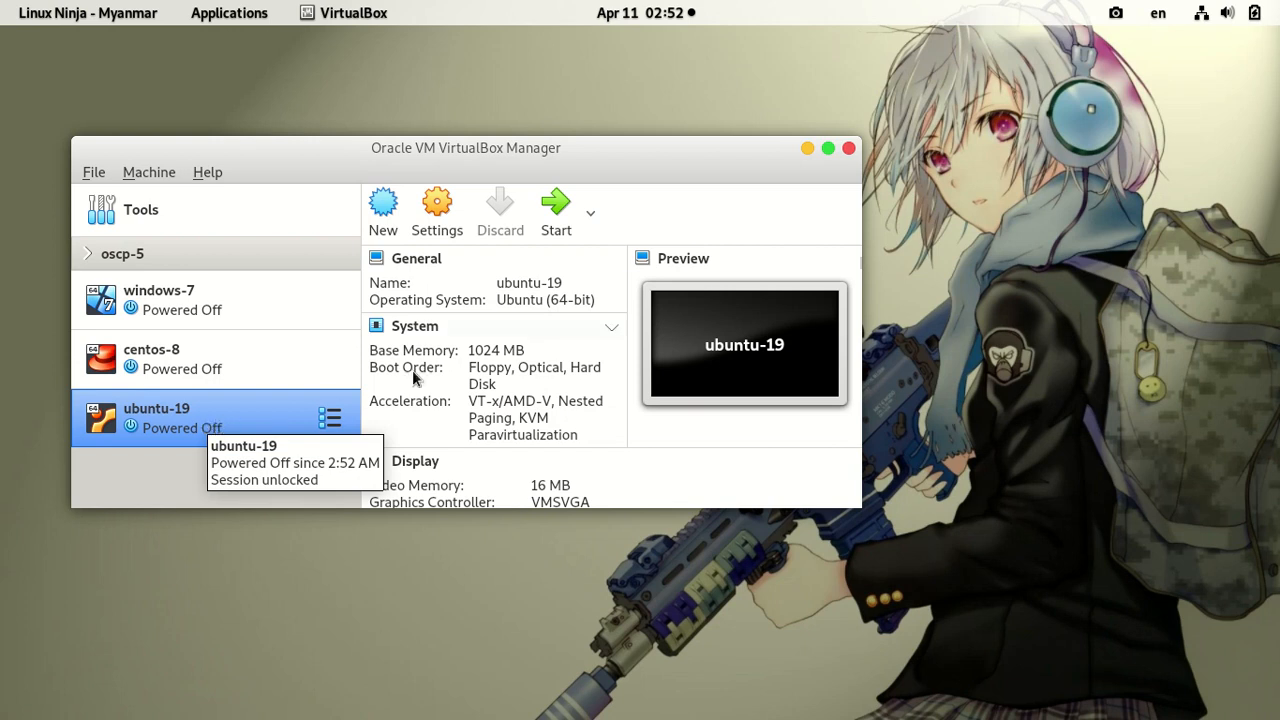
click(432, 220)
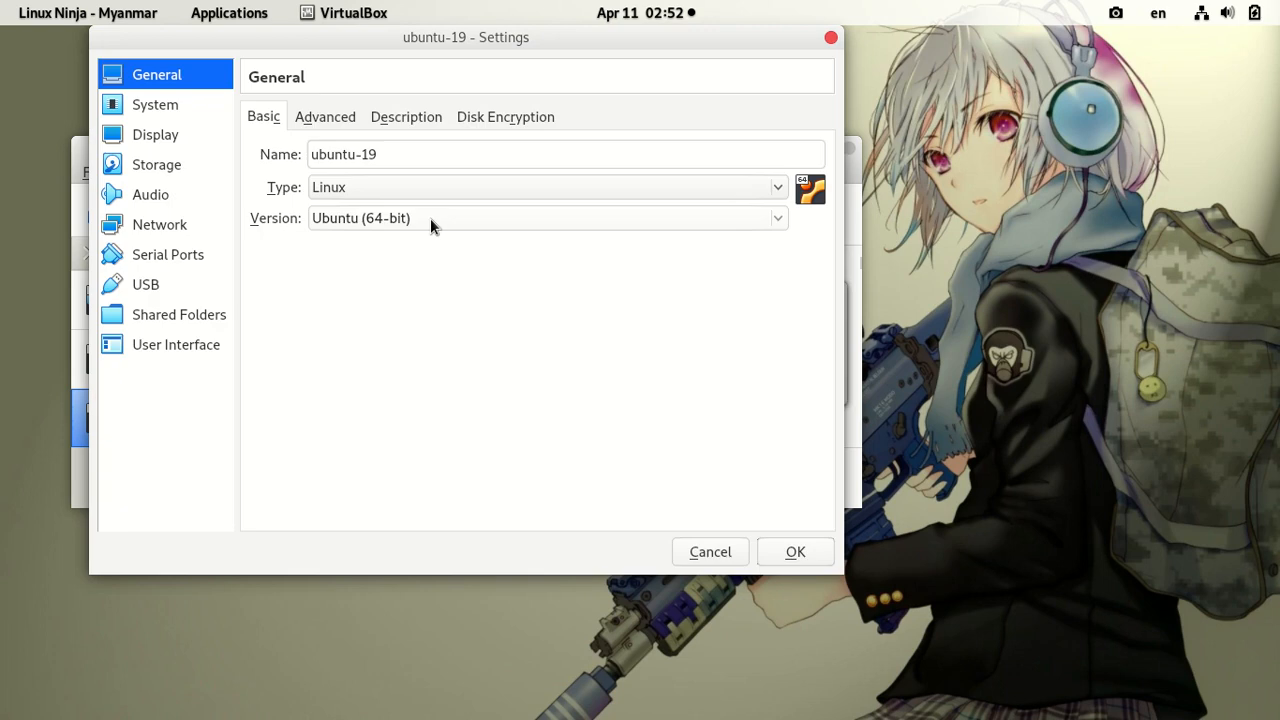
click(158, 165)
mouse_move(386, 165)
mouse_down()
mouse_move(422, 168)
mouse_move(406, 170)
mouse_up()
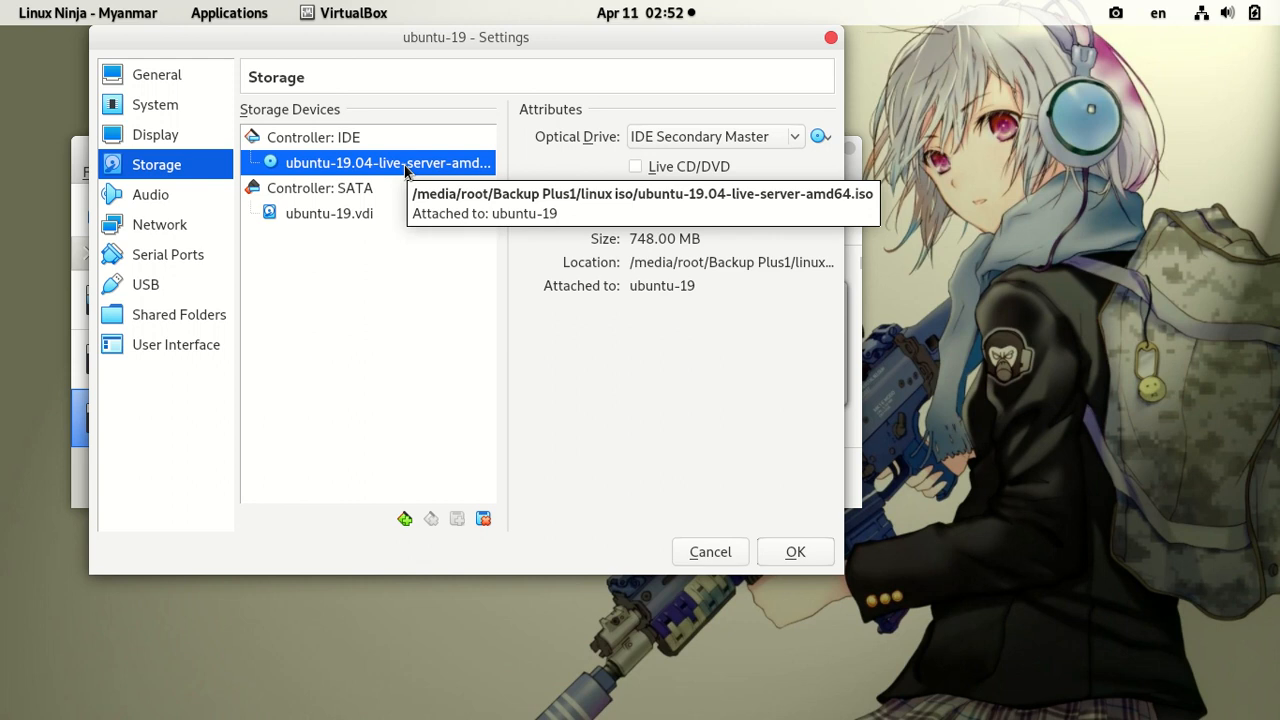
right_click(391, 172)
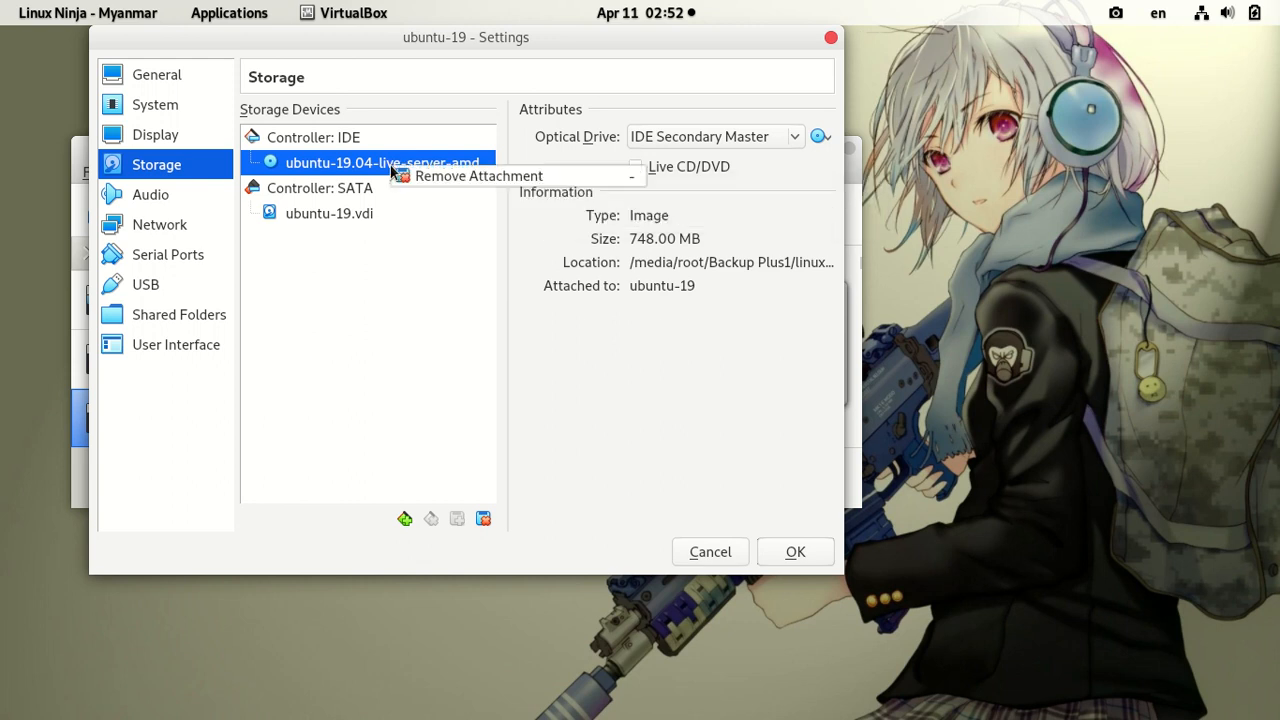
click(468, 178)
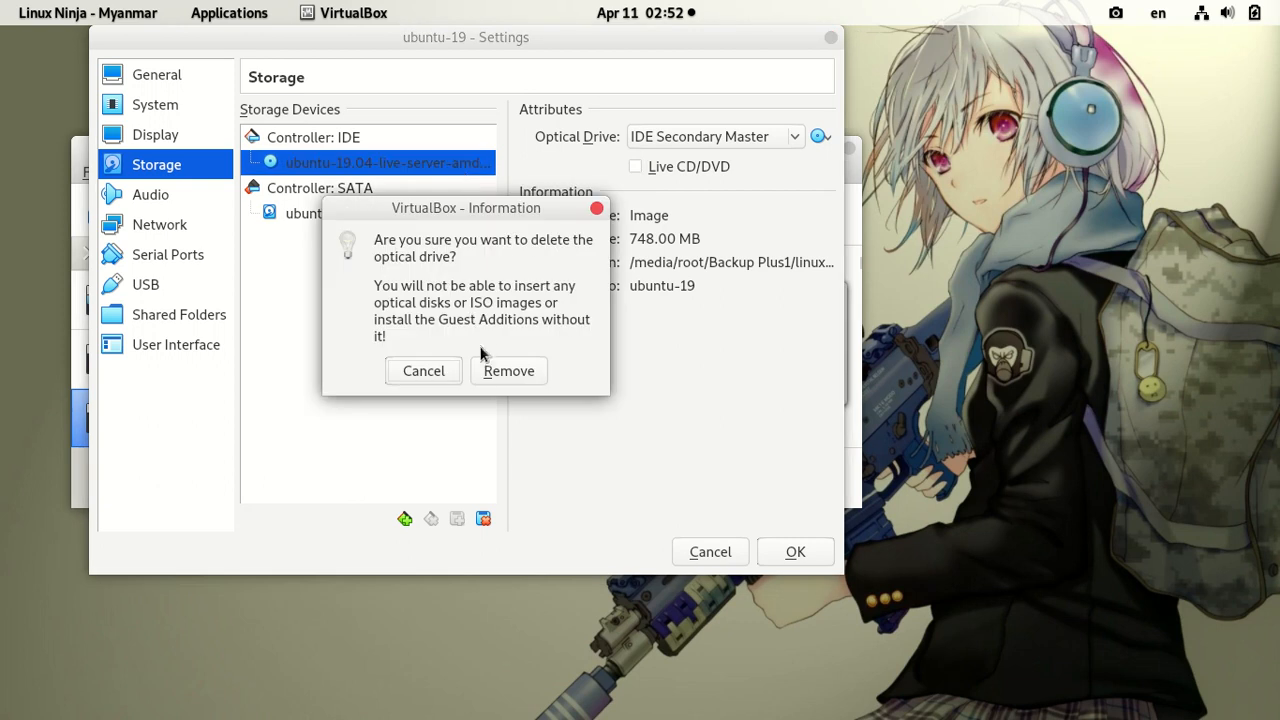
click(503, 371)
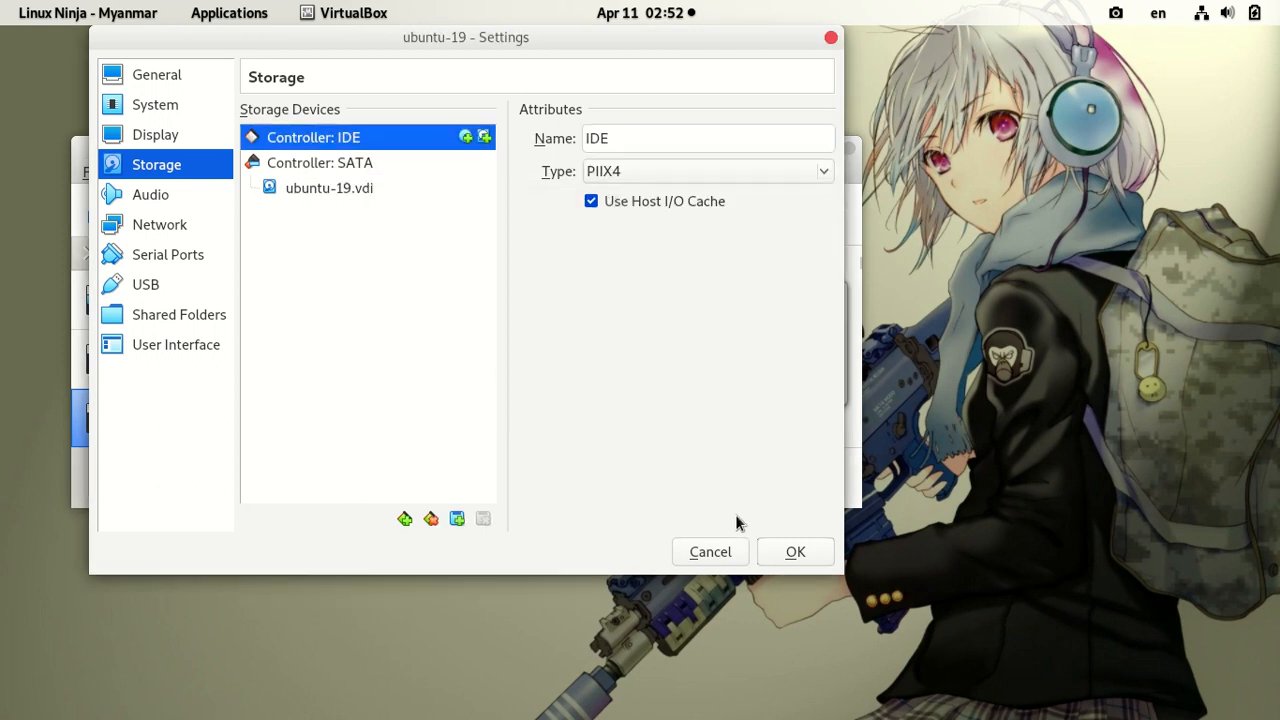
click(793, 553)
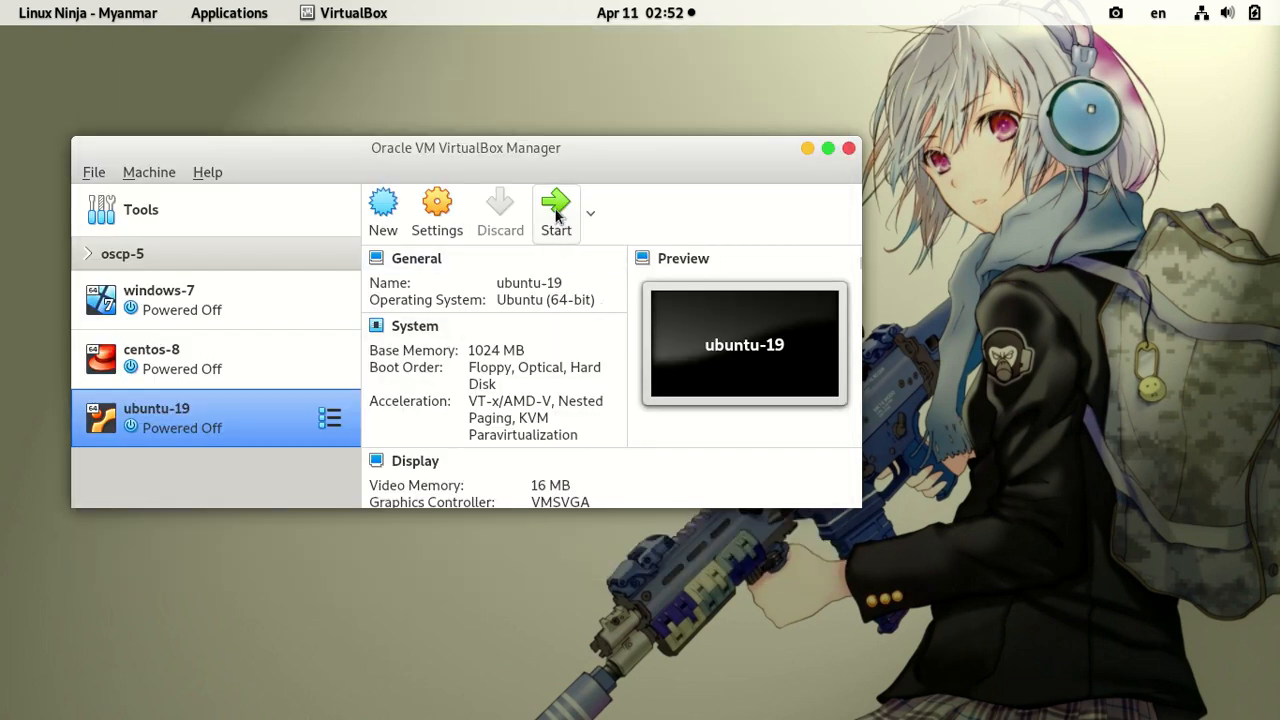
click(556, 210)
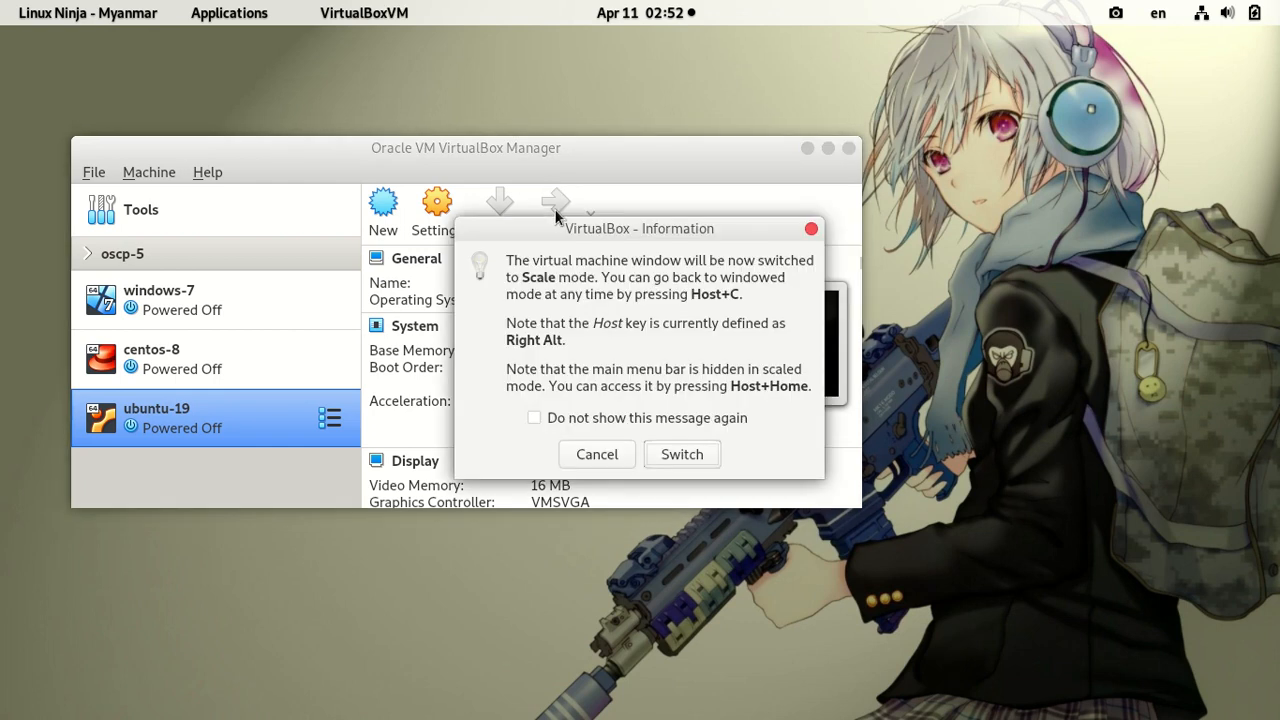
Step: Switch the VM to scale mode, dismiss the keyboard capture bar, and enter root as the login name
click(704, 455)
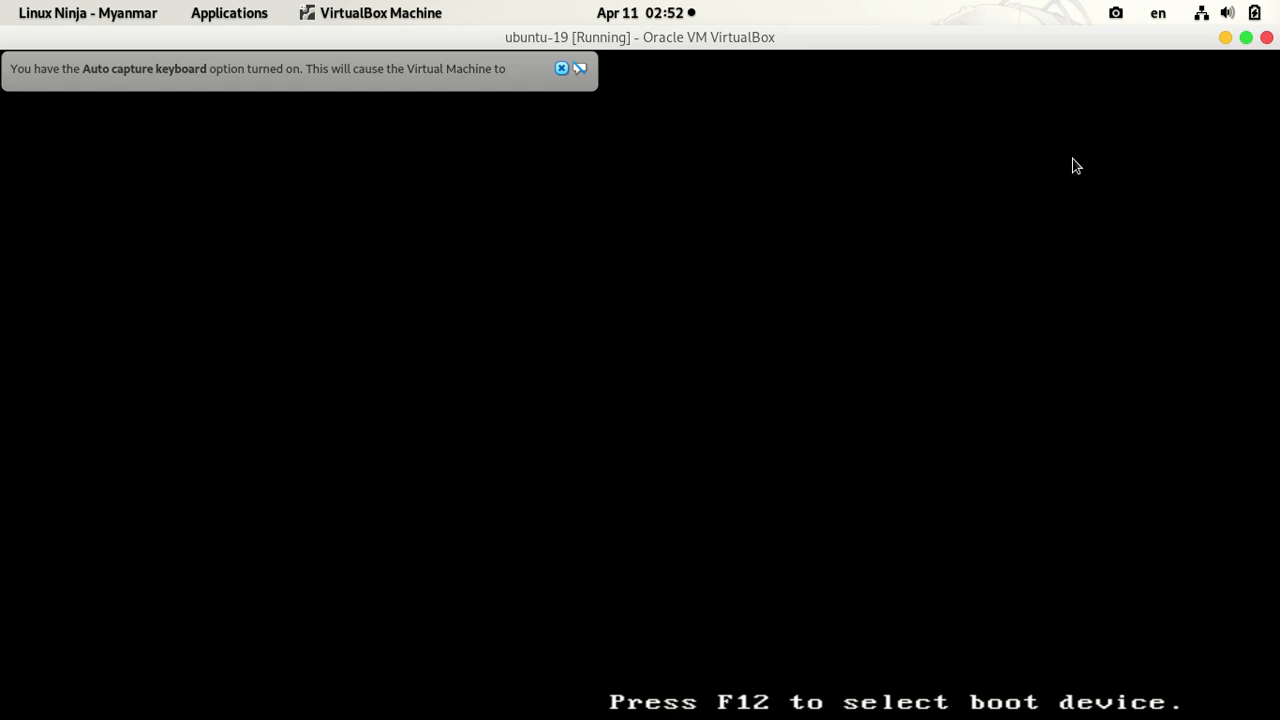
click(562, 69)
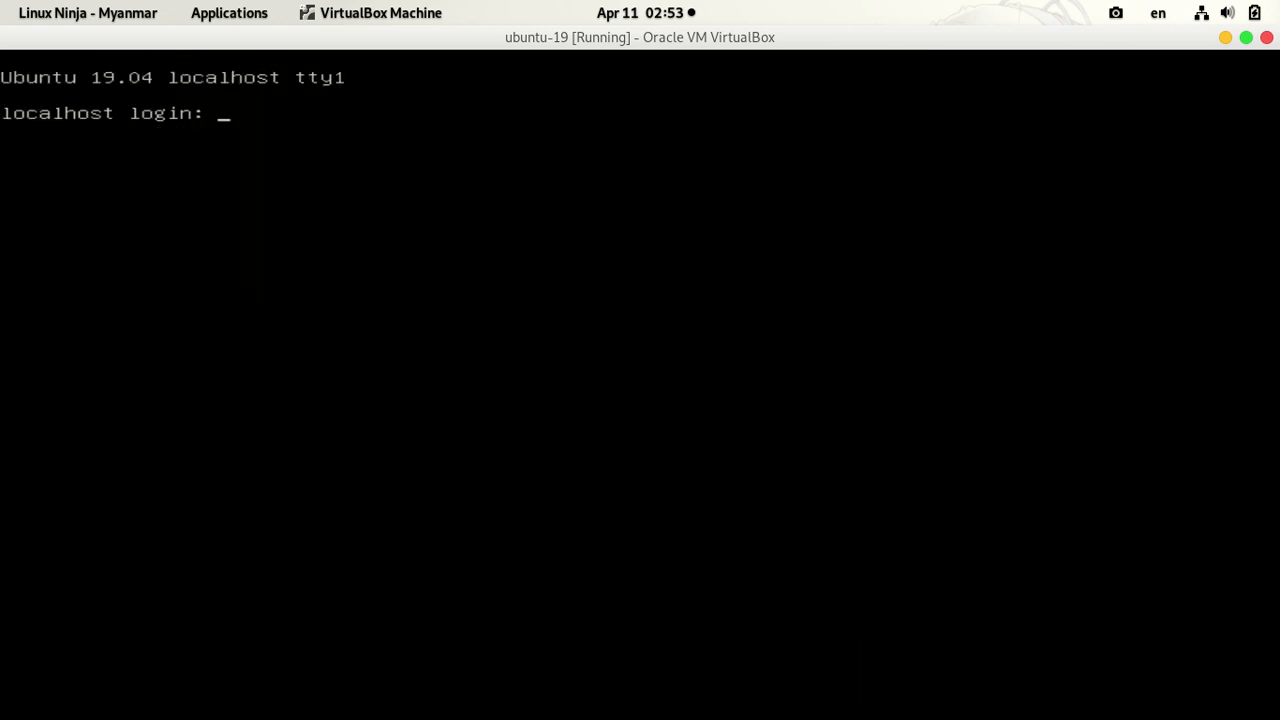
text(root)
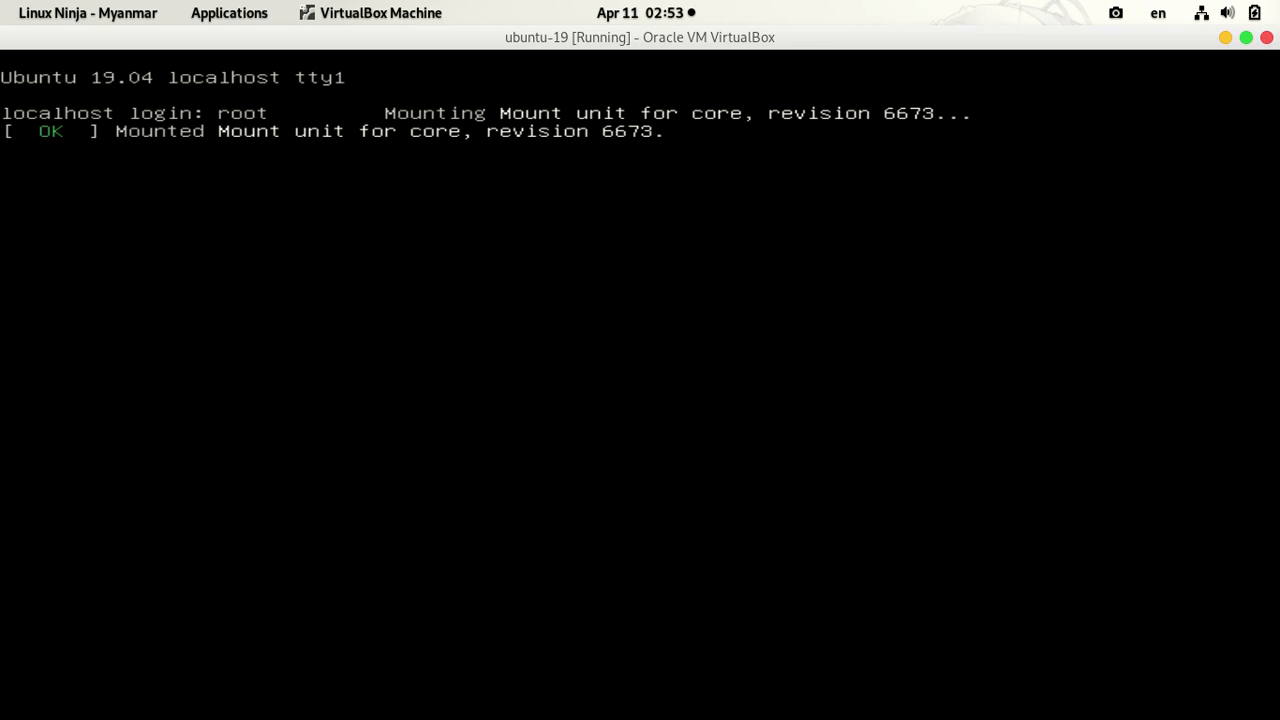
Step: Attempt root login twice without success, then enter student as the login name
key(Return)
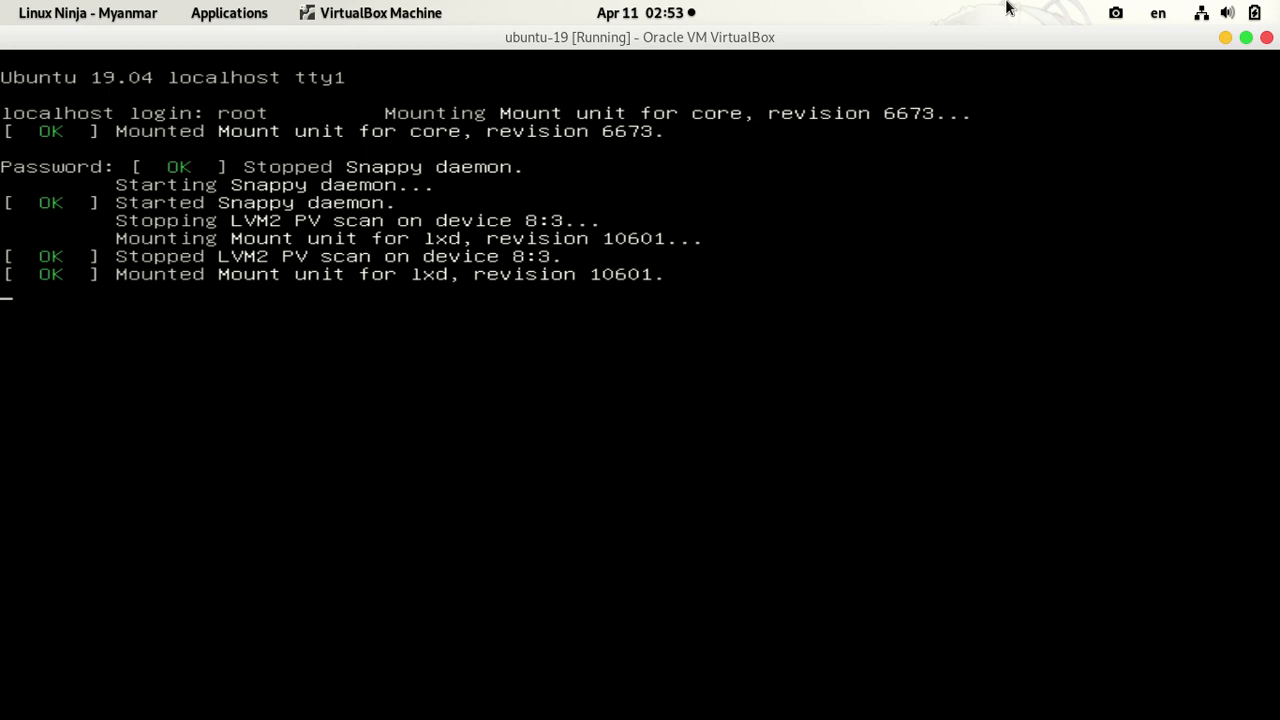
key(Return)
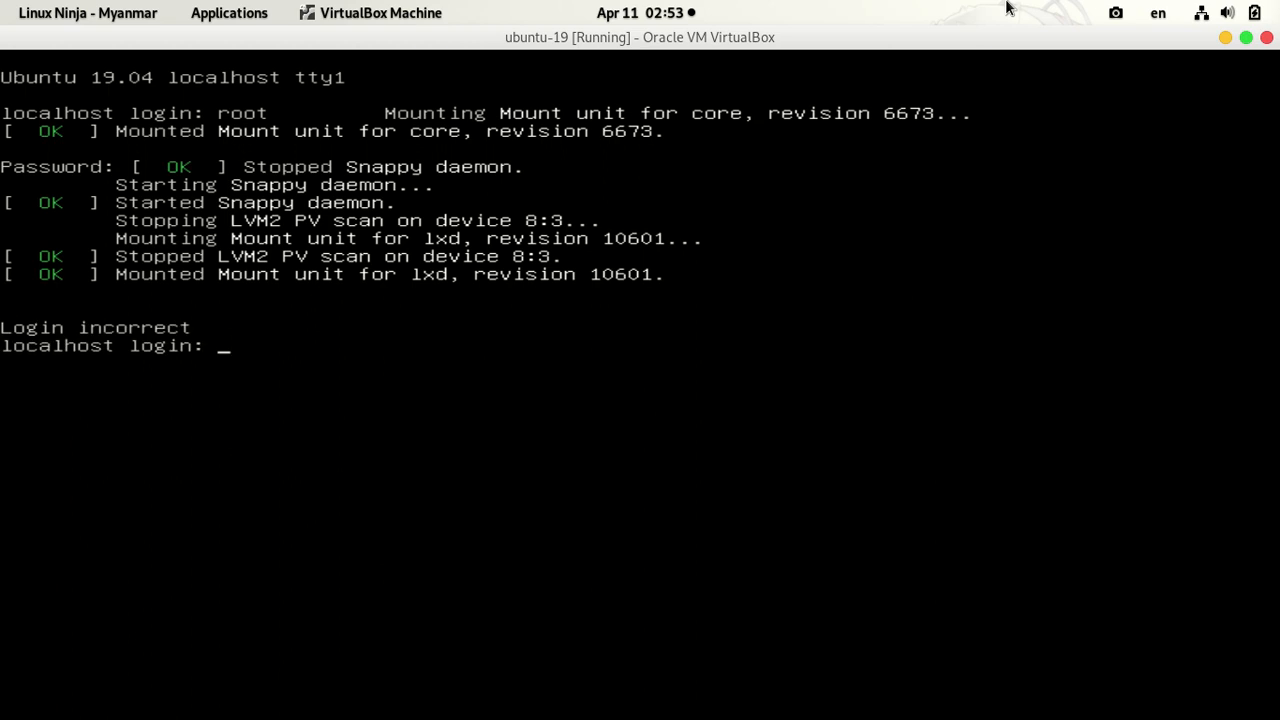
text(root)
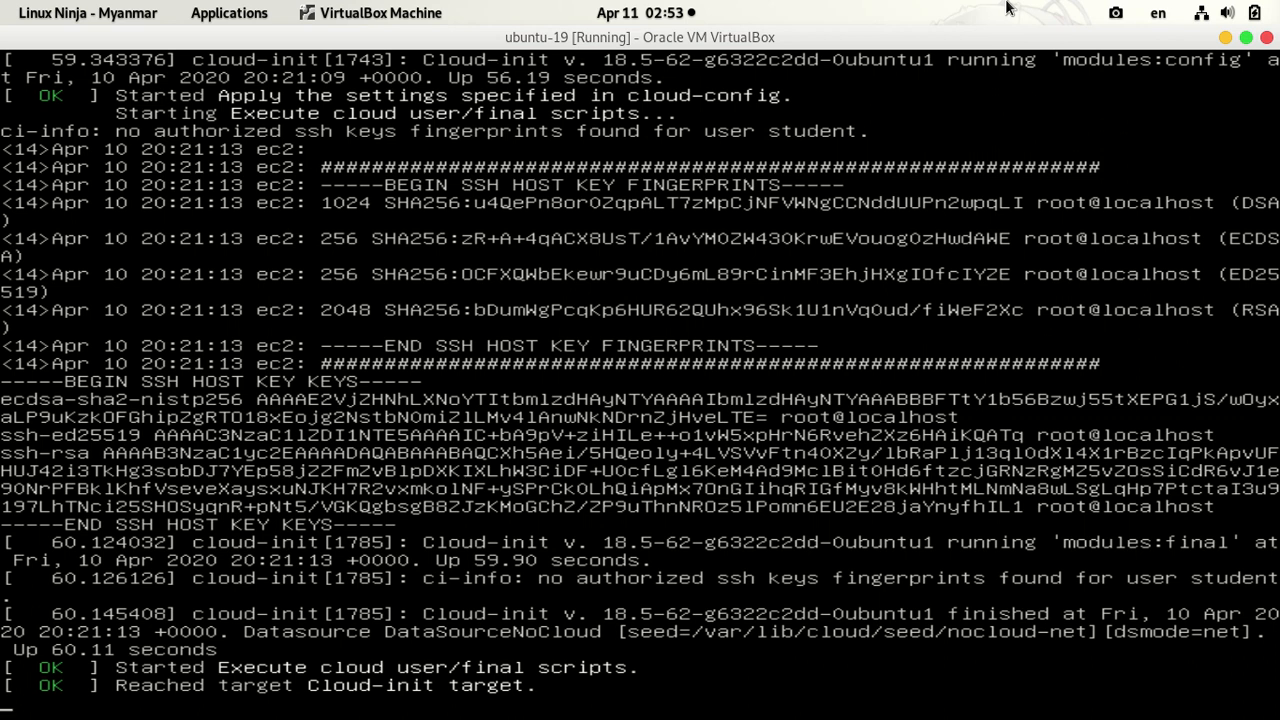
key(Return)
key(Return)
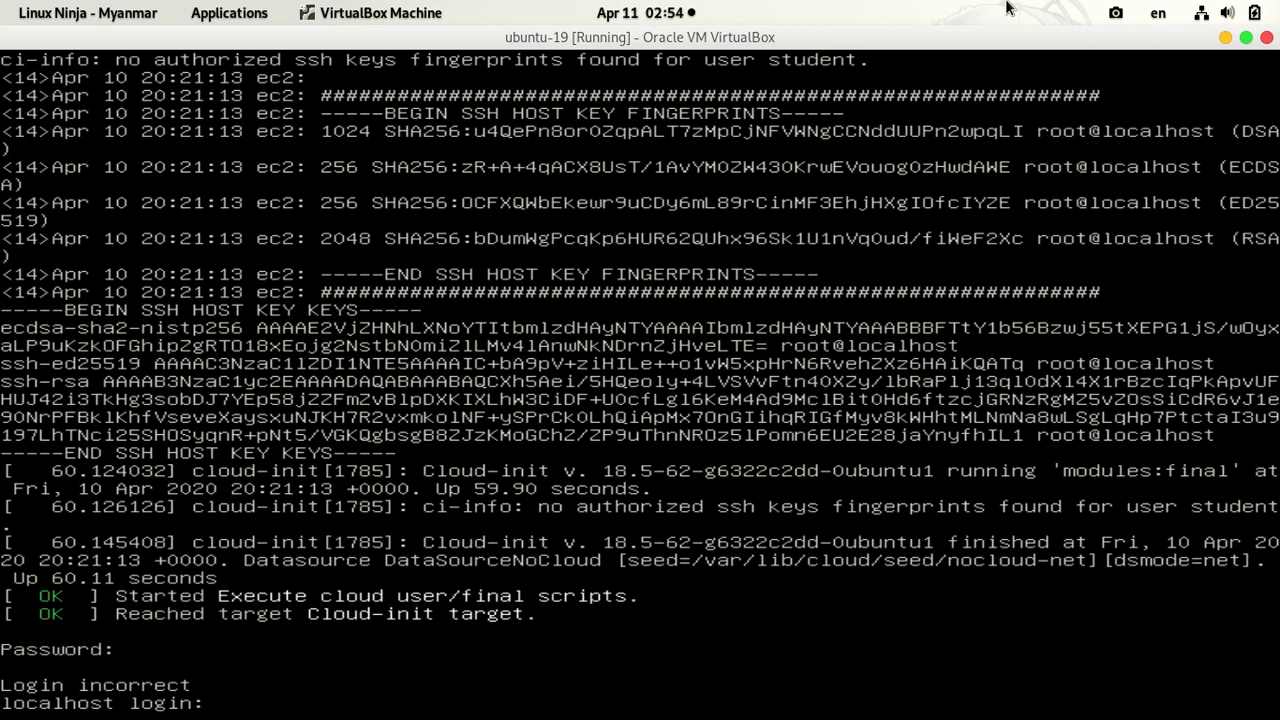
text(student)
key(Return)
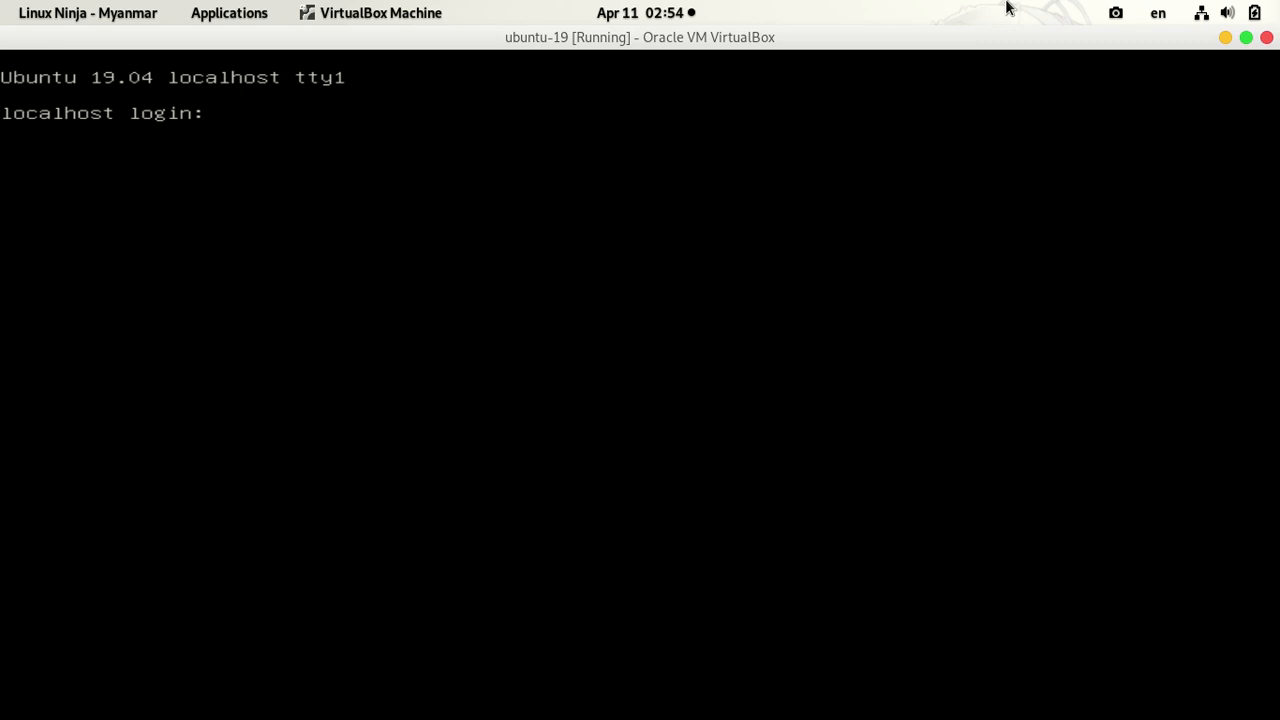
Step: Log in as student with its password and run clear to wipe the welcome text
text(student)
key(Return)
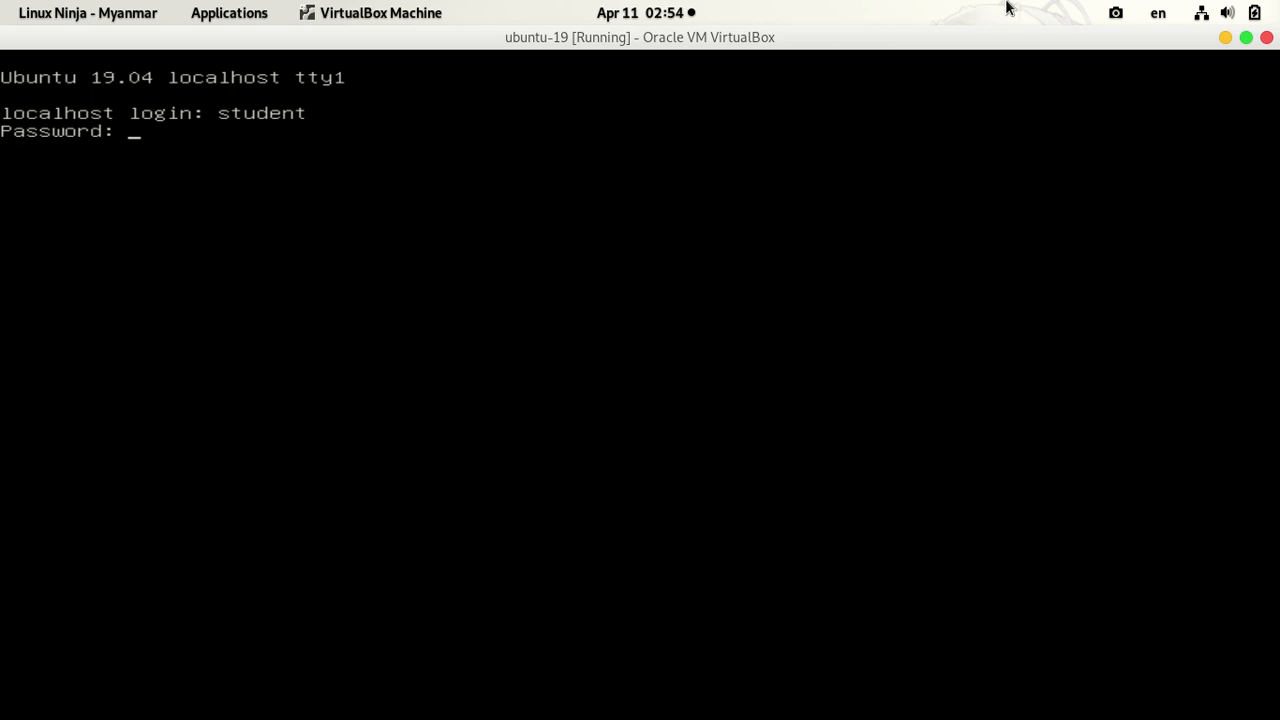
key(Return)
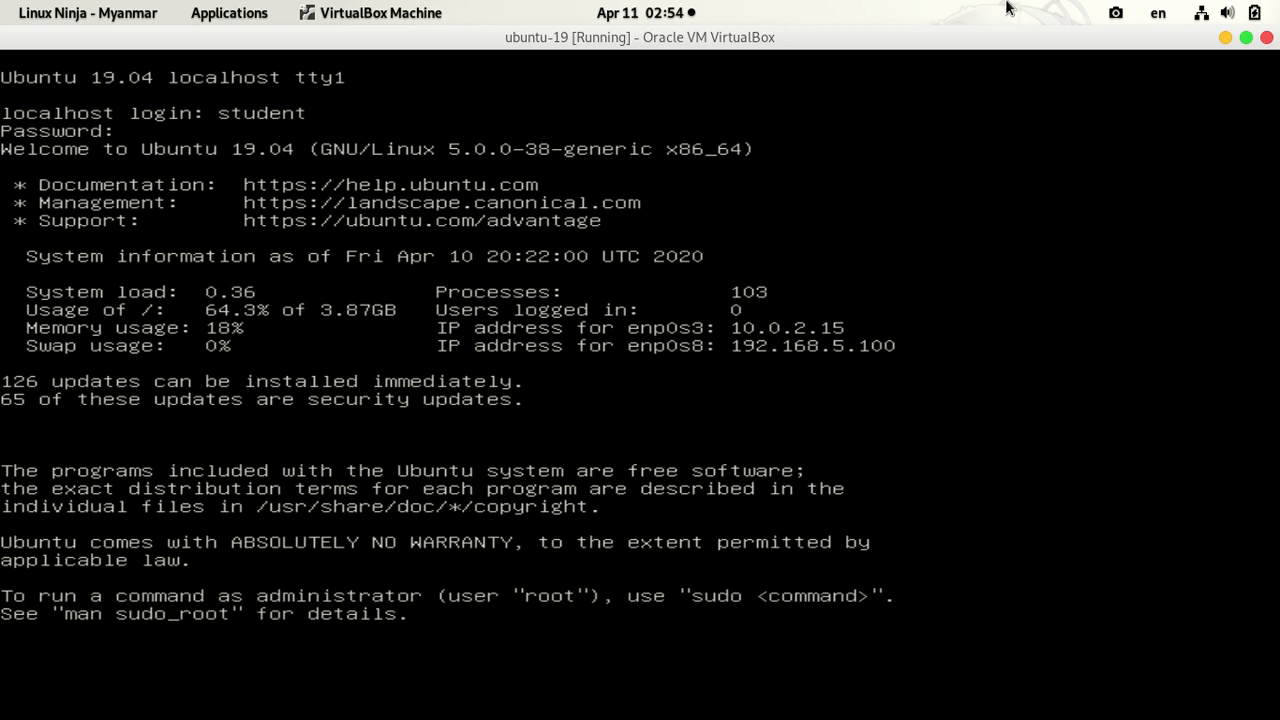
text(clear)
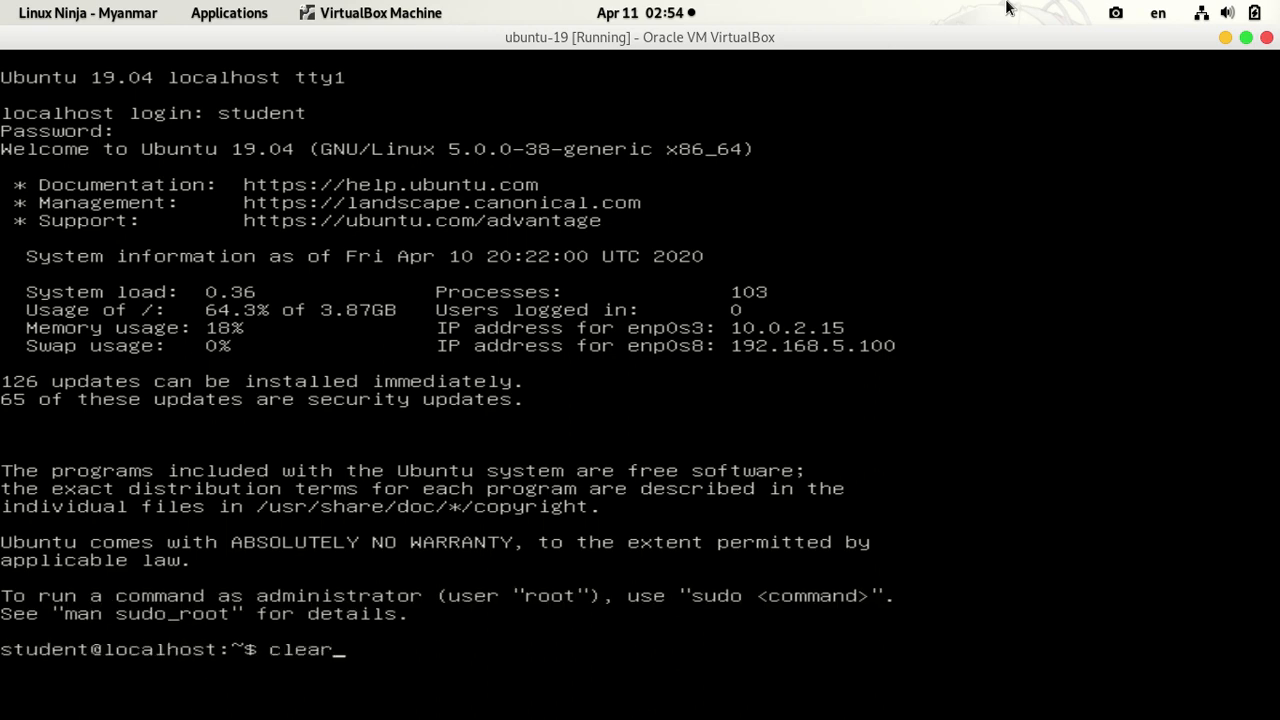
key(Return)
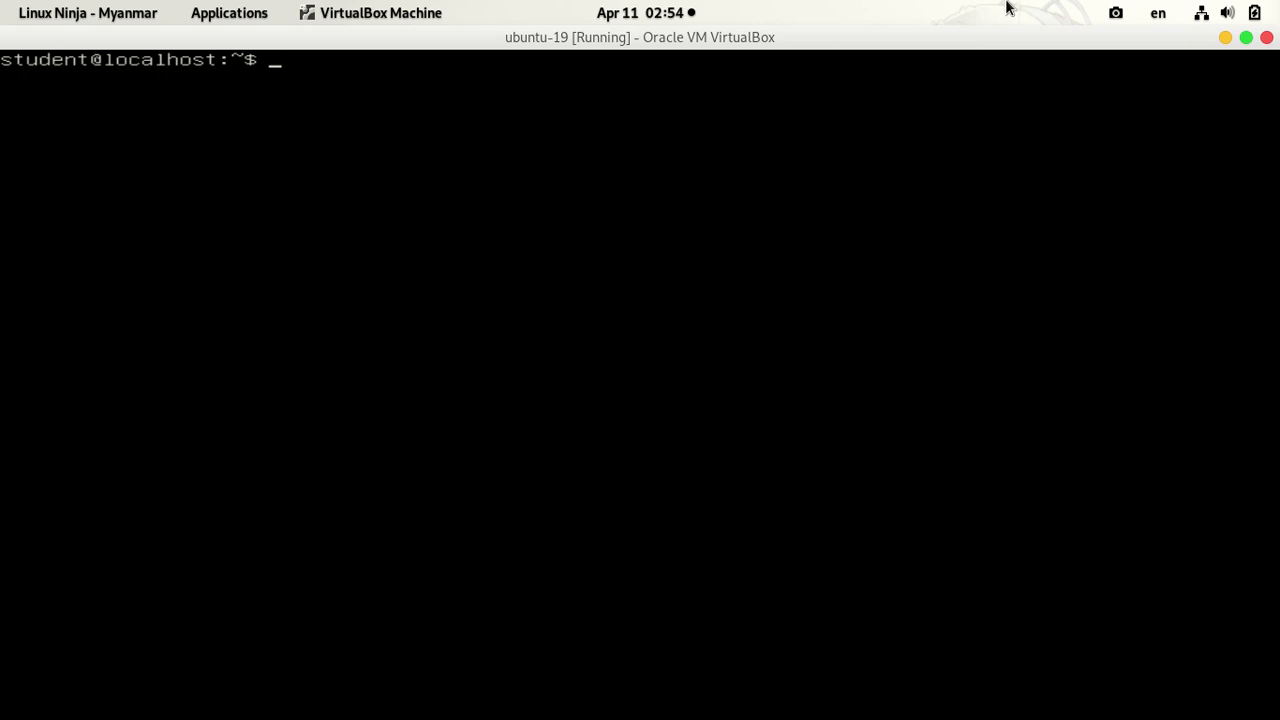
Step: Run sudo passwd root, give the sudo password, then enter and confirm a new root password
text(sudo)
key(BackSpace)
key(BackSpace)
key(BackSpace)
key(BackSpace)
text(sudo passwd)
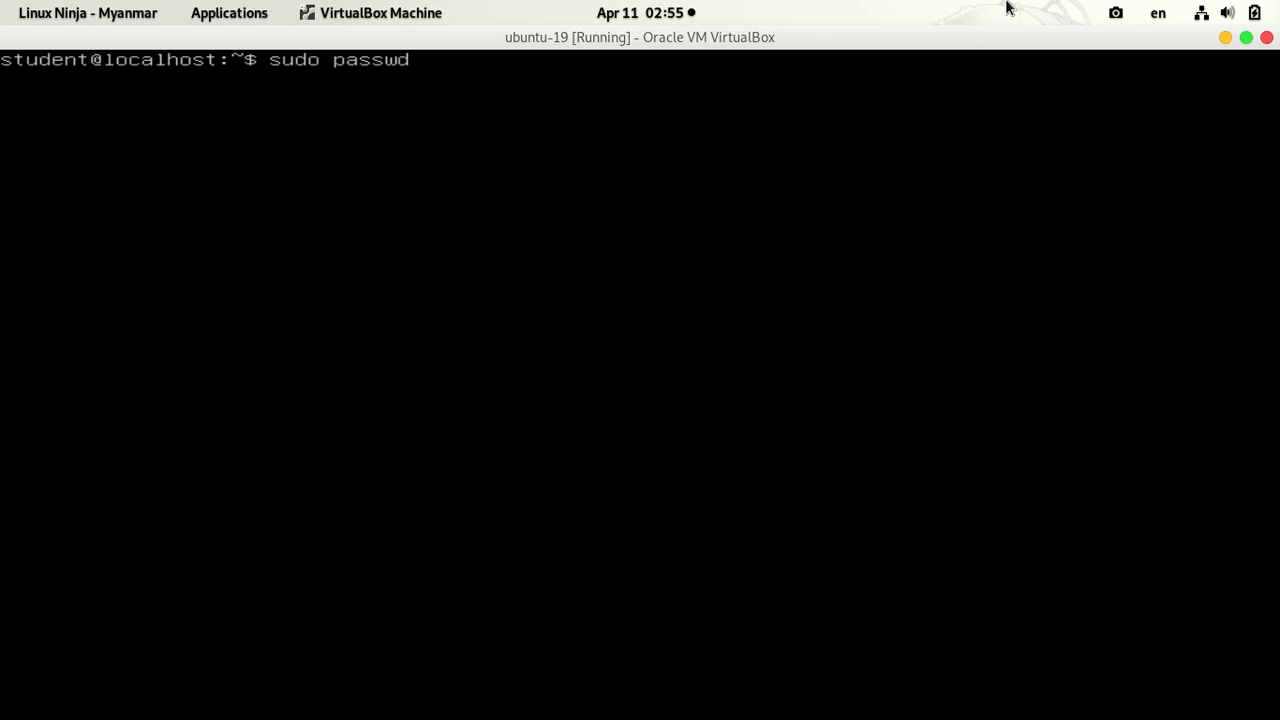
text( root)
key(Return)
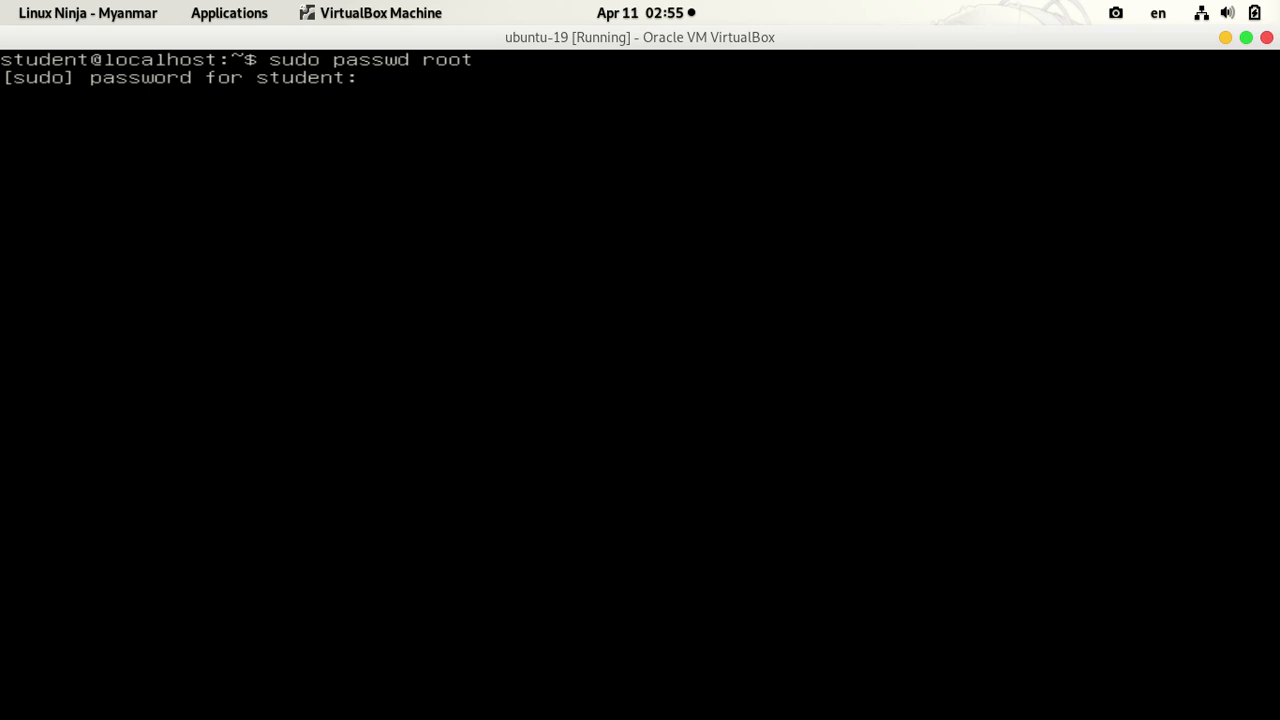
key(Return)
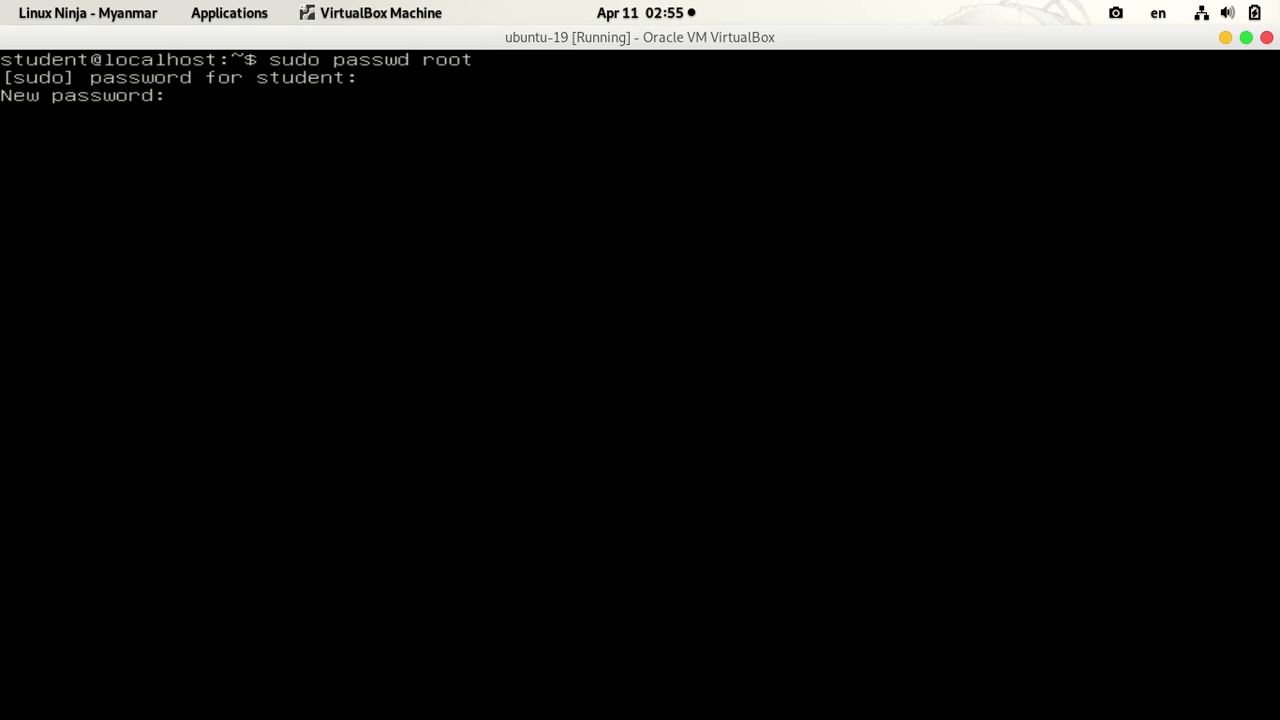
key(Return)
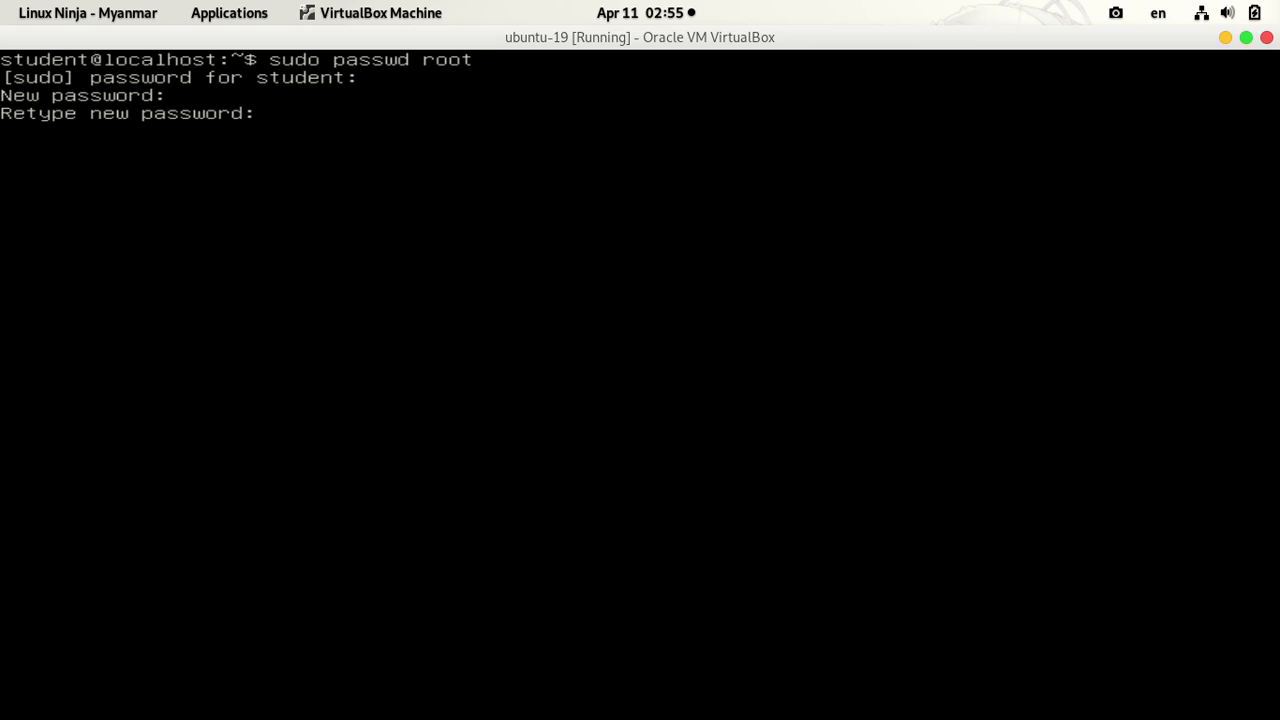
key(Return)
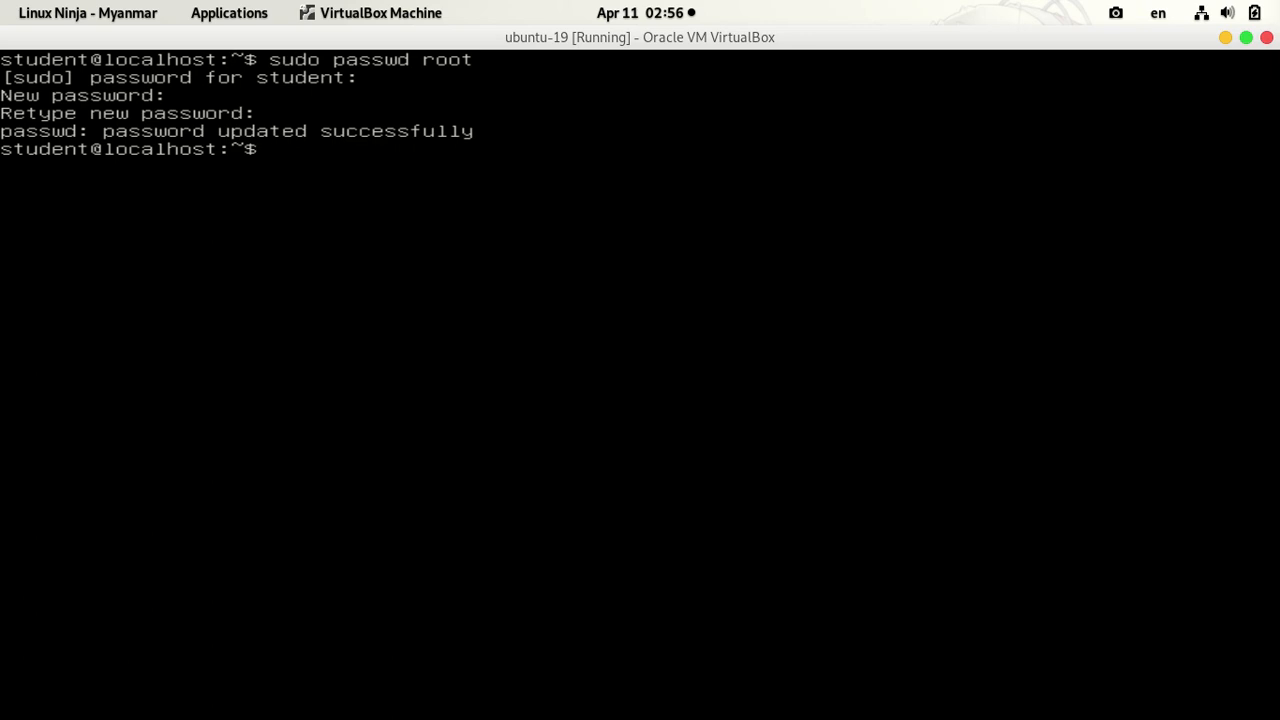
Step: Exit the student session, log back in as root with the new password, and clear the screen
text(exit)
key(Return)
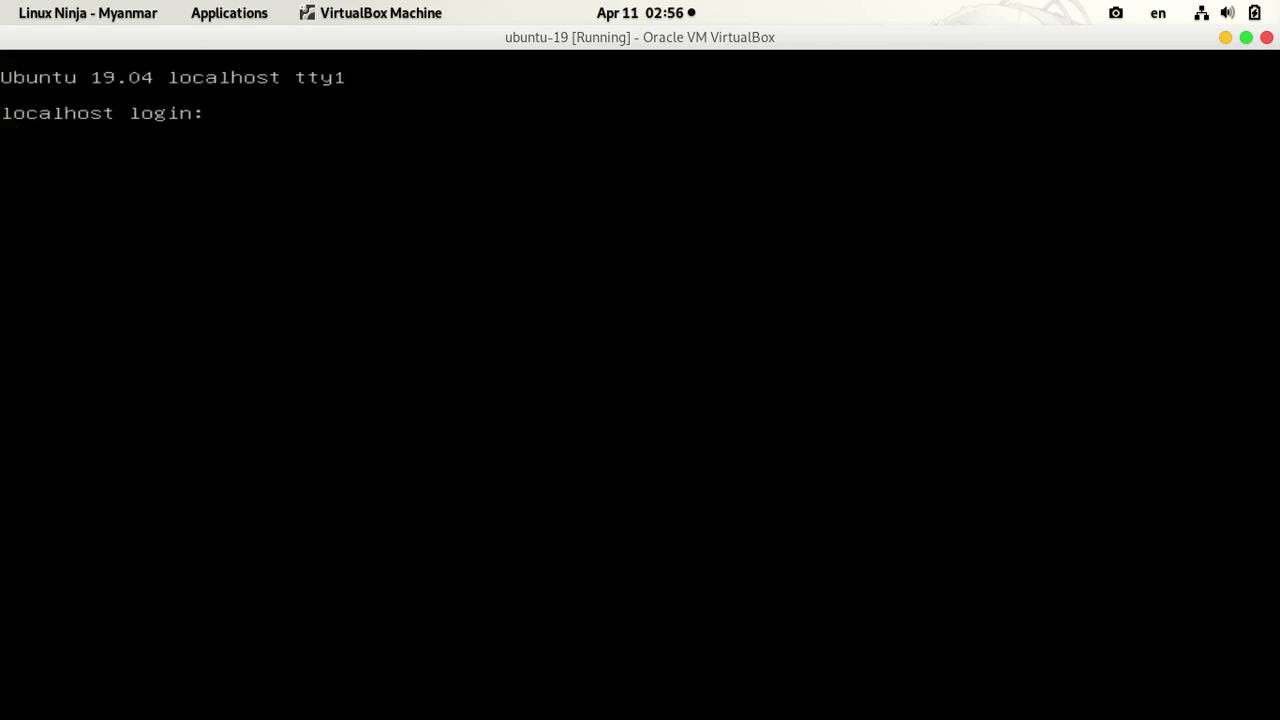
text(root)
key(Return)
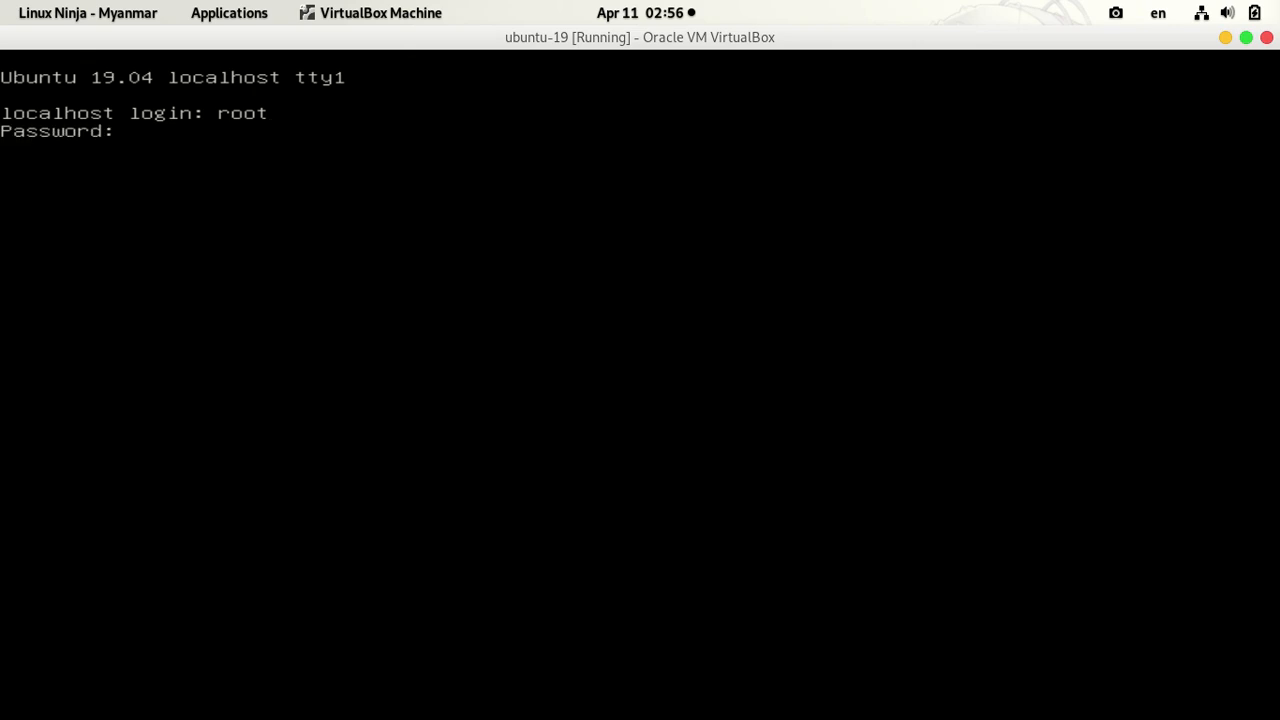
key(Return)
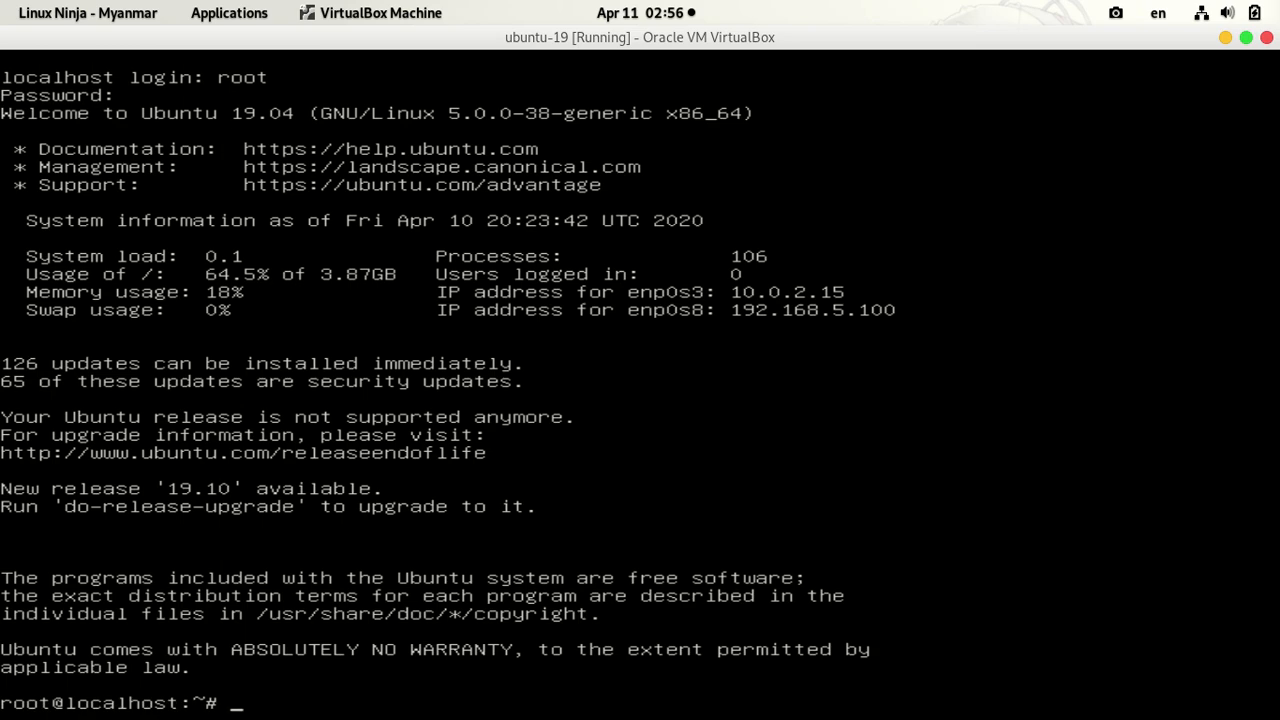
text(clear)
key(Return)
Step: List root's home, try less on snap, then enter snap and list its contents
text(ls)
key(Return)
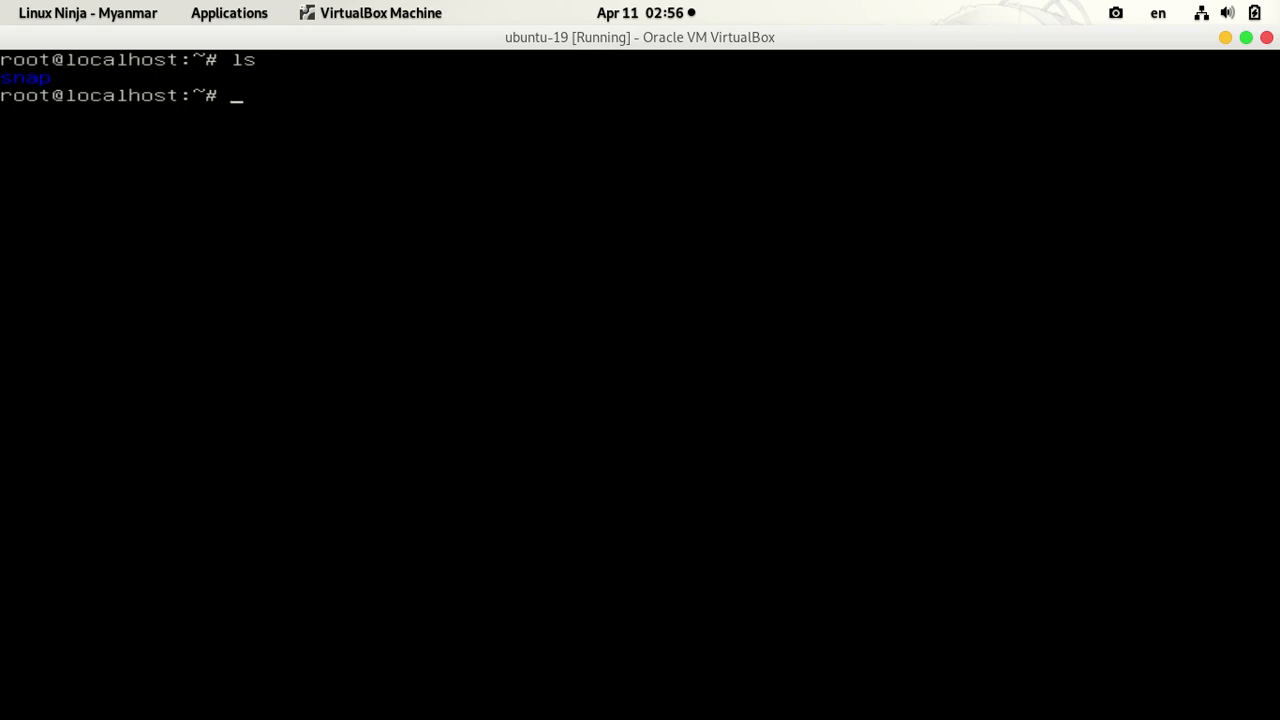
text(less snap)
key(Return)
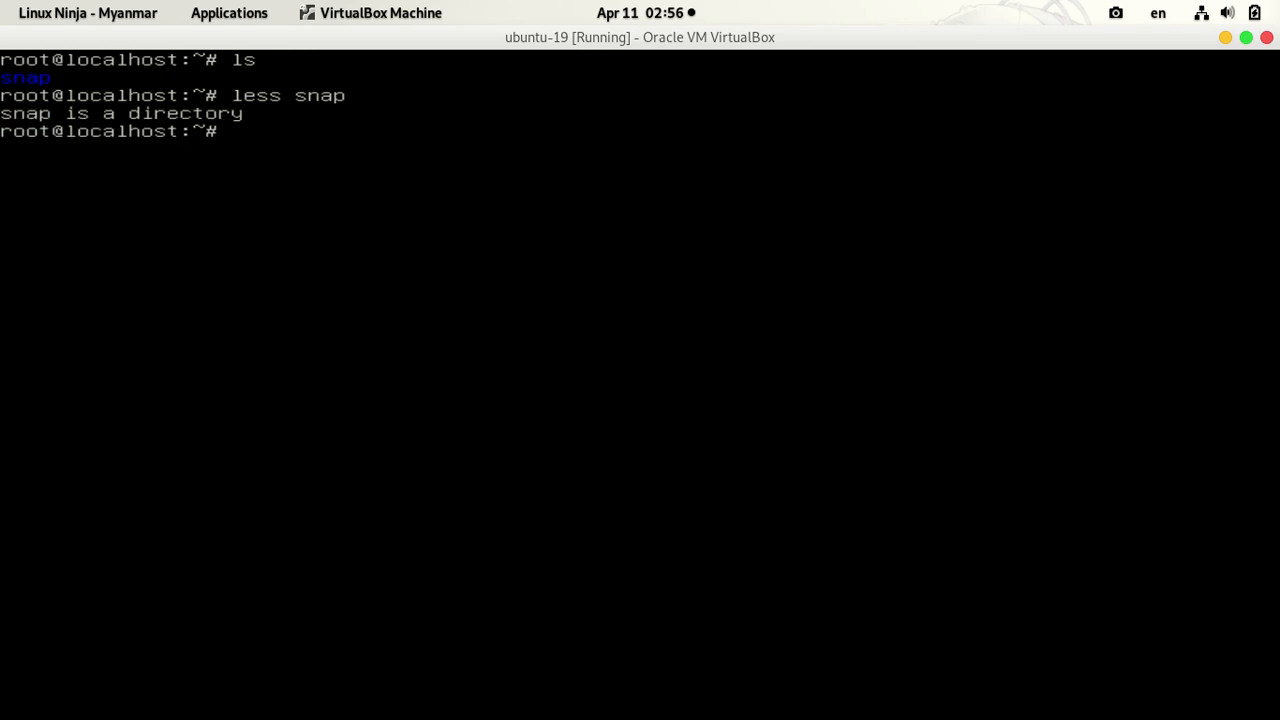
text(cd snap)
key(Return)
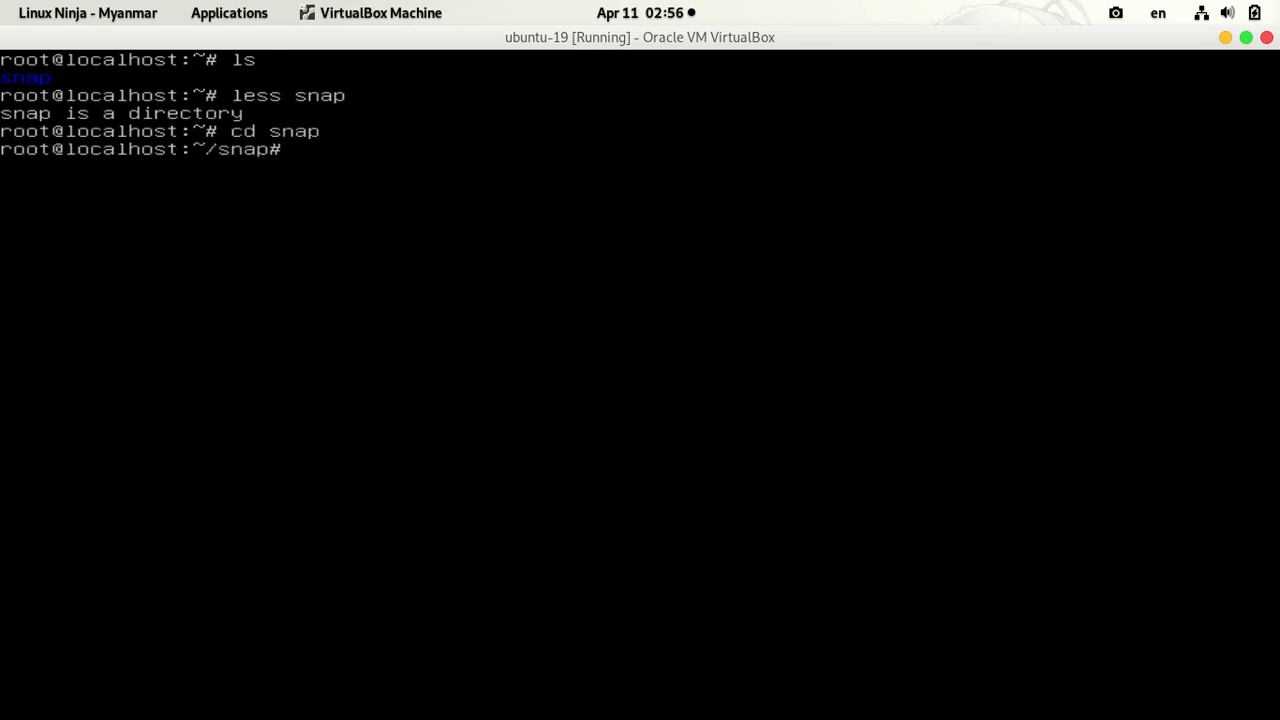
text(ls)
key(Return)
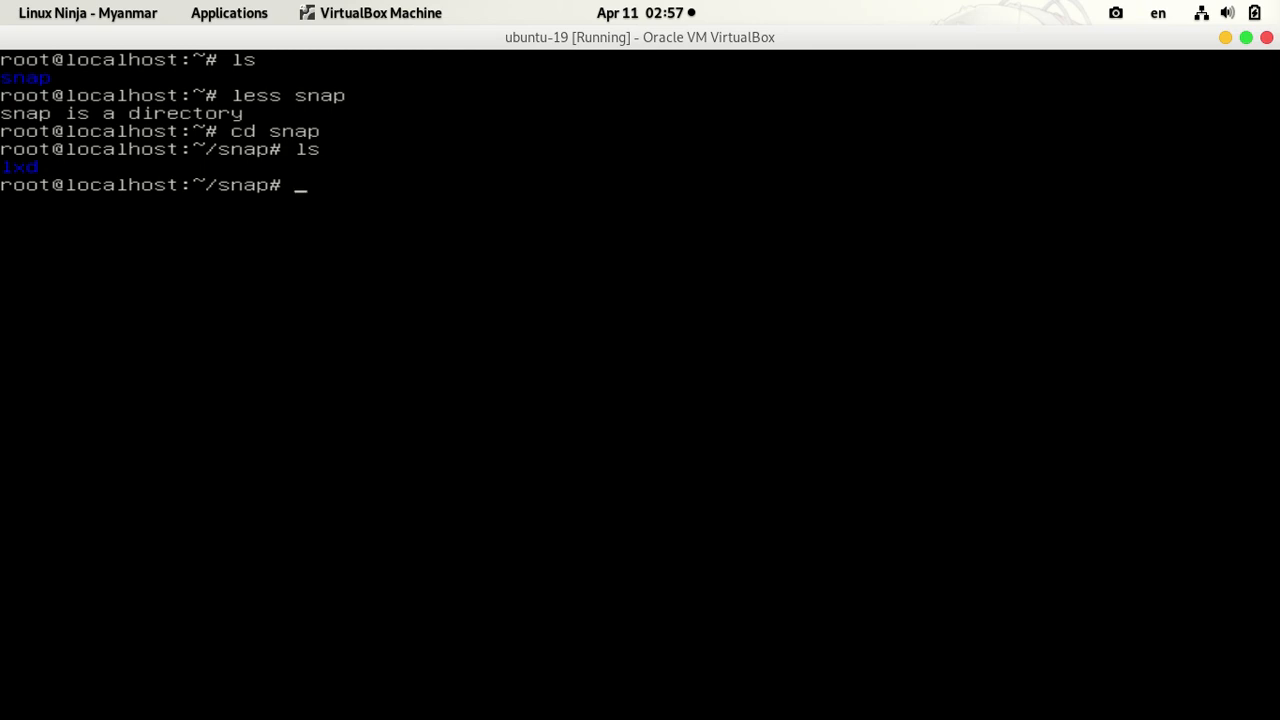
Step: Descend into lxd (10601, common, current) and then into current, which is empty, listing each
text(cd)
text( 1x)
key(BackSpace)
key(BackSpace)
text(l)
key(Tab)
key(Return)
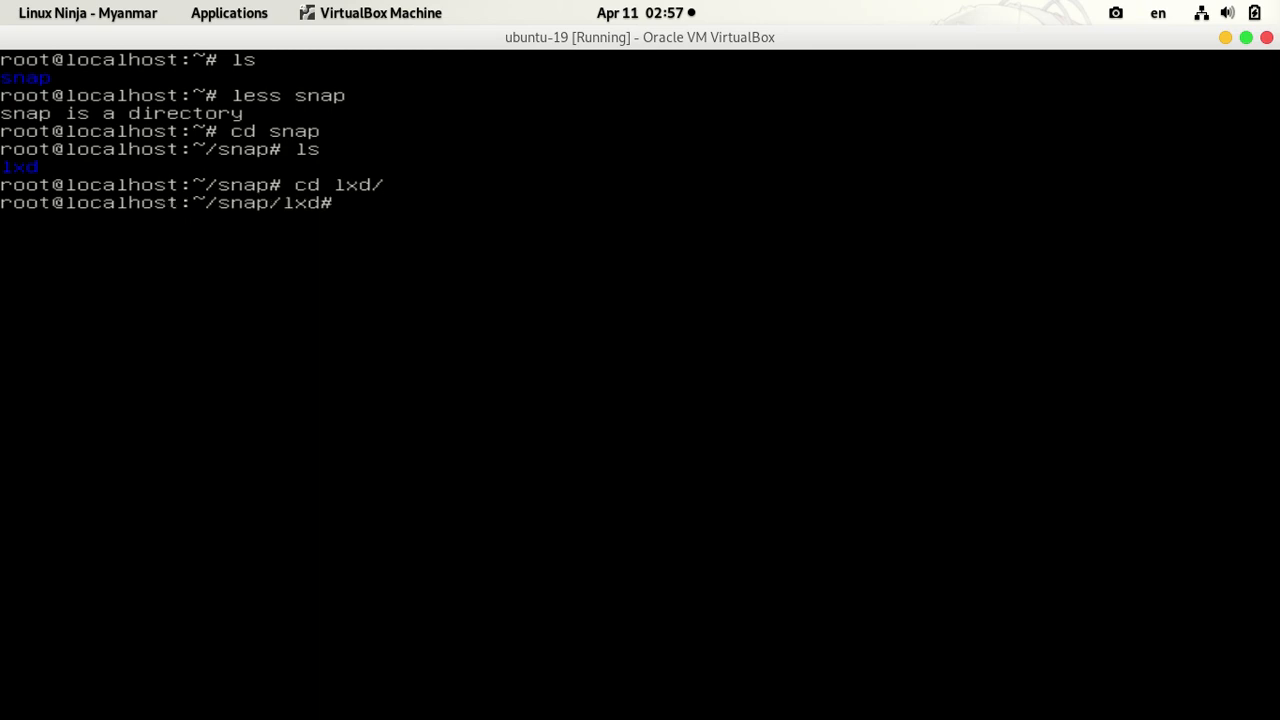
text(ls)
key(Return)
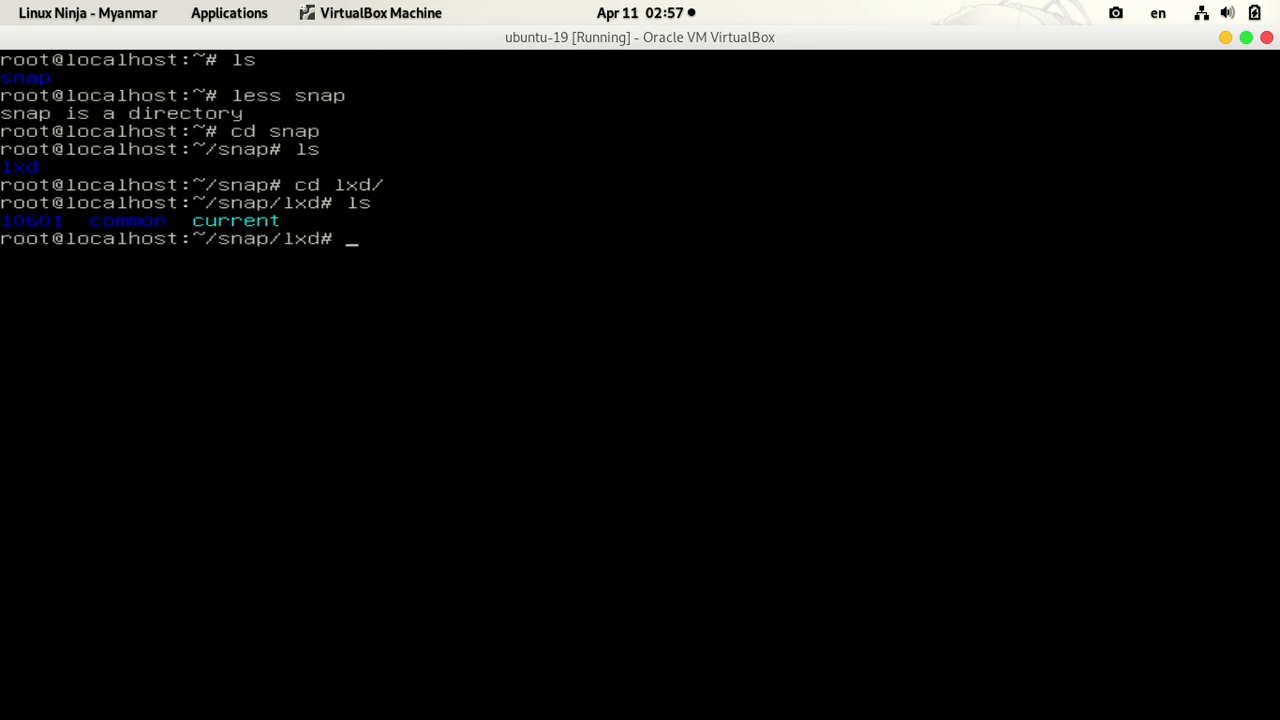
text(cd current)
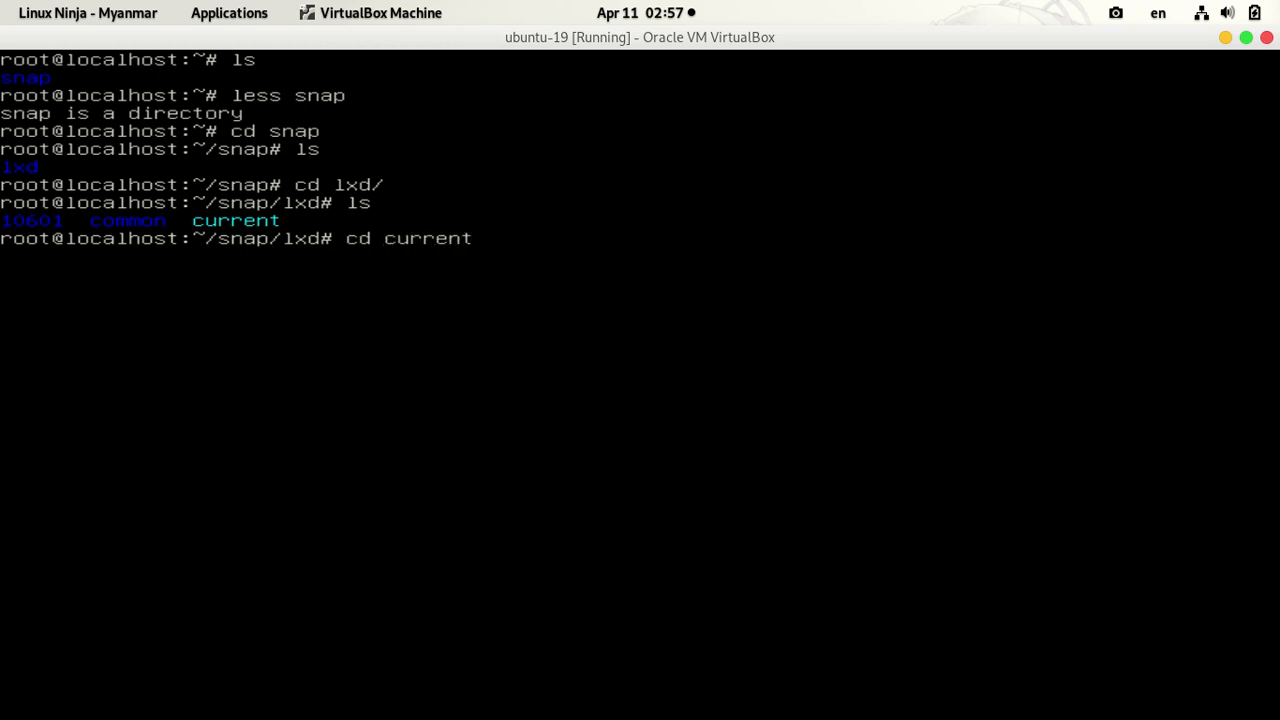
key(Return)
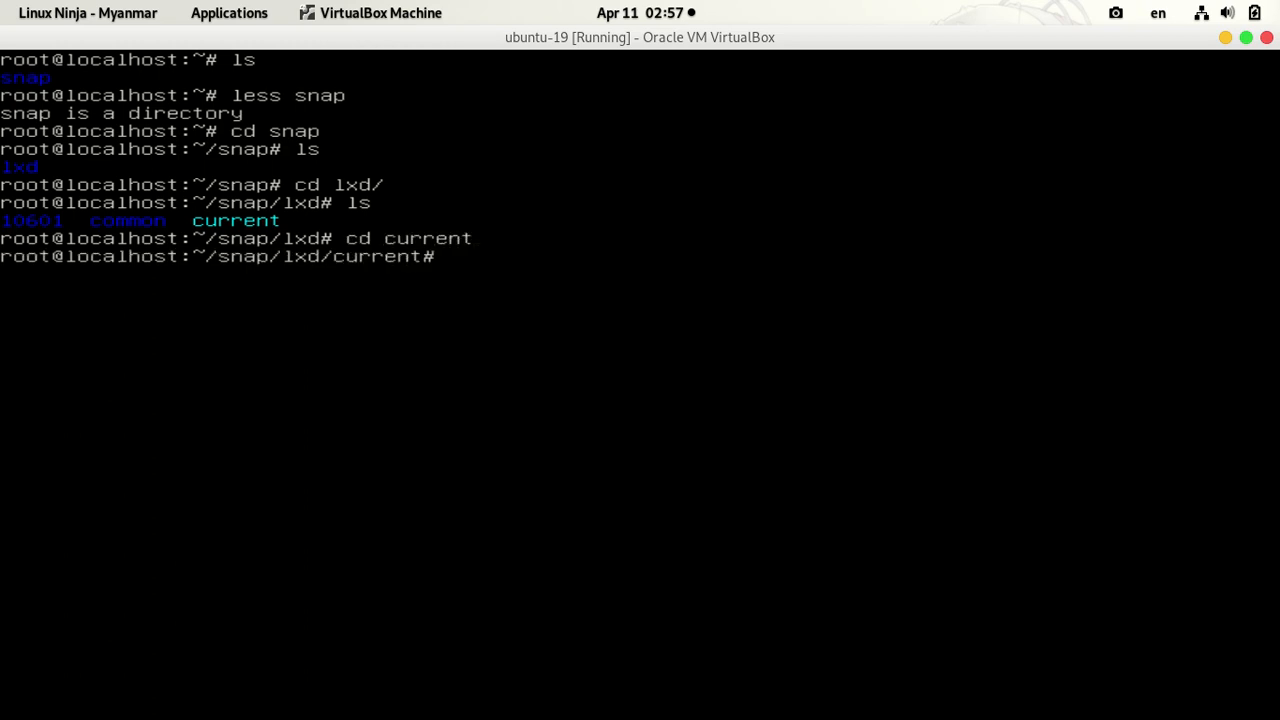
text(ls)
key(Return)
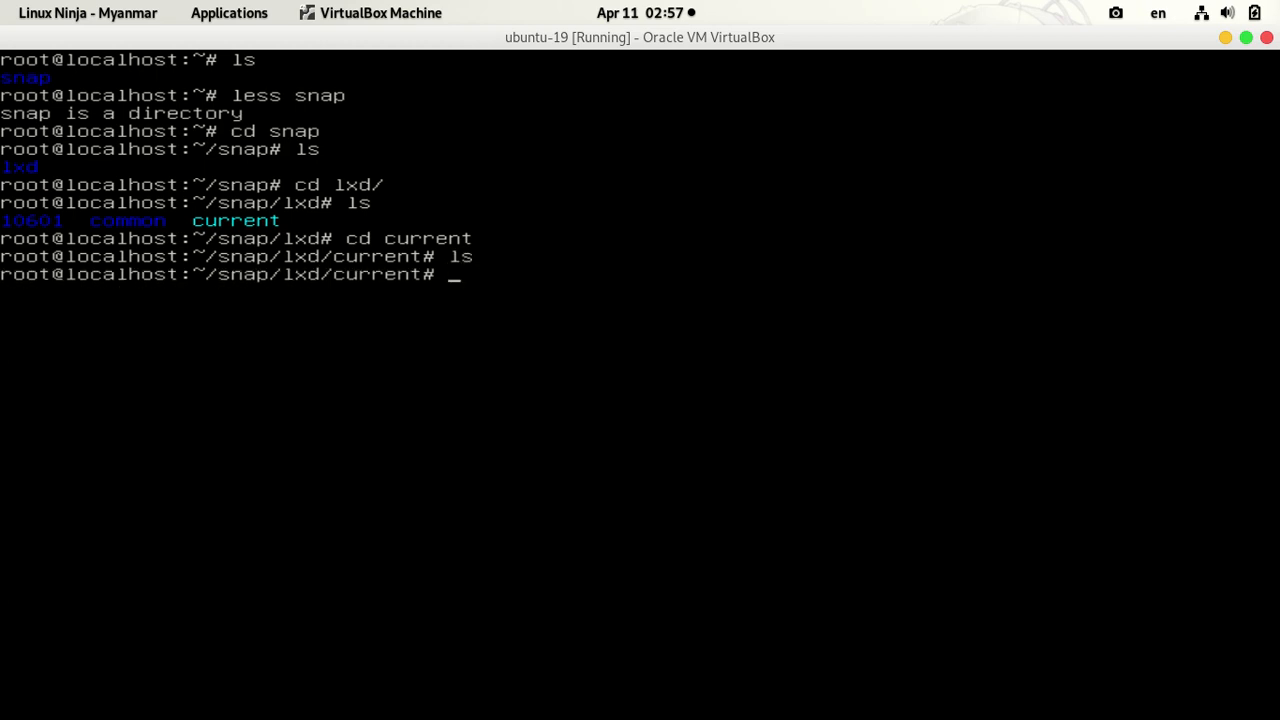
Step: Return to root's home directory with cd and clear the terminal
text(cd)
key(Return)
text(clear)
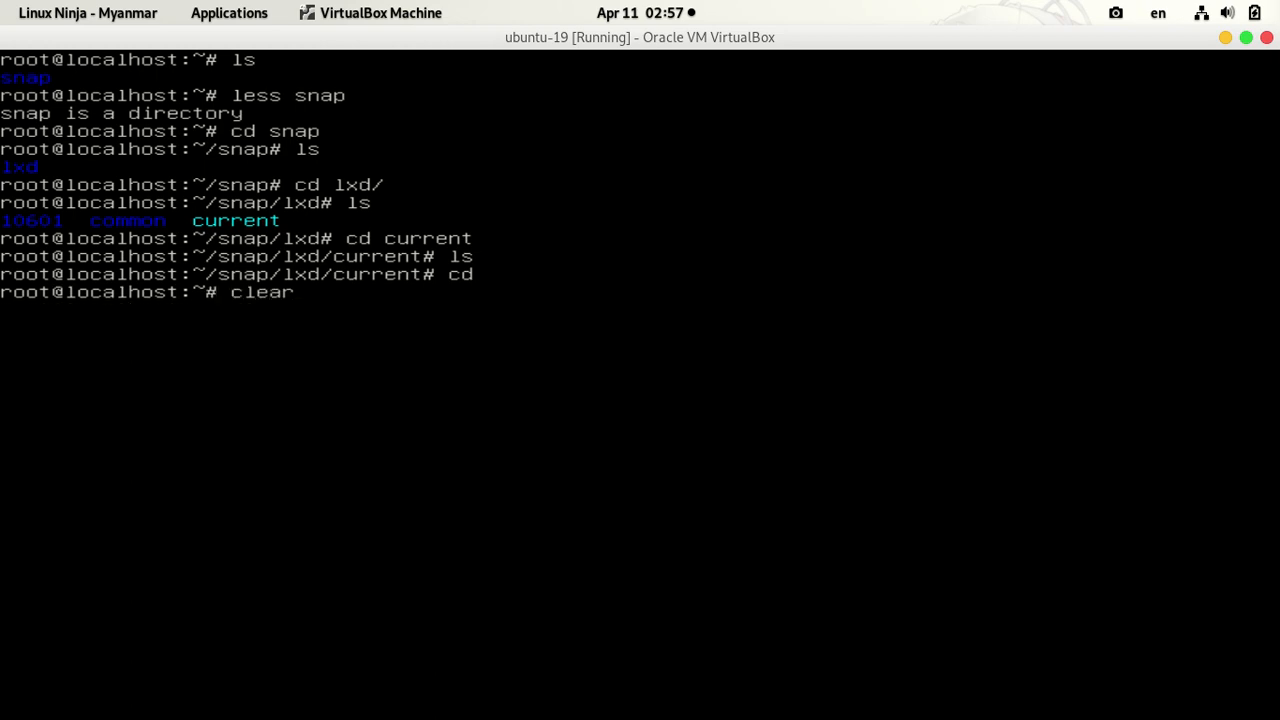
key(Return)
Step: List the home directory, then run init 0 to power off the Ubuntu server
text(ls)
key(Return)
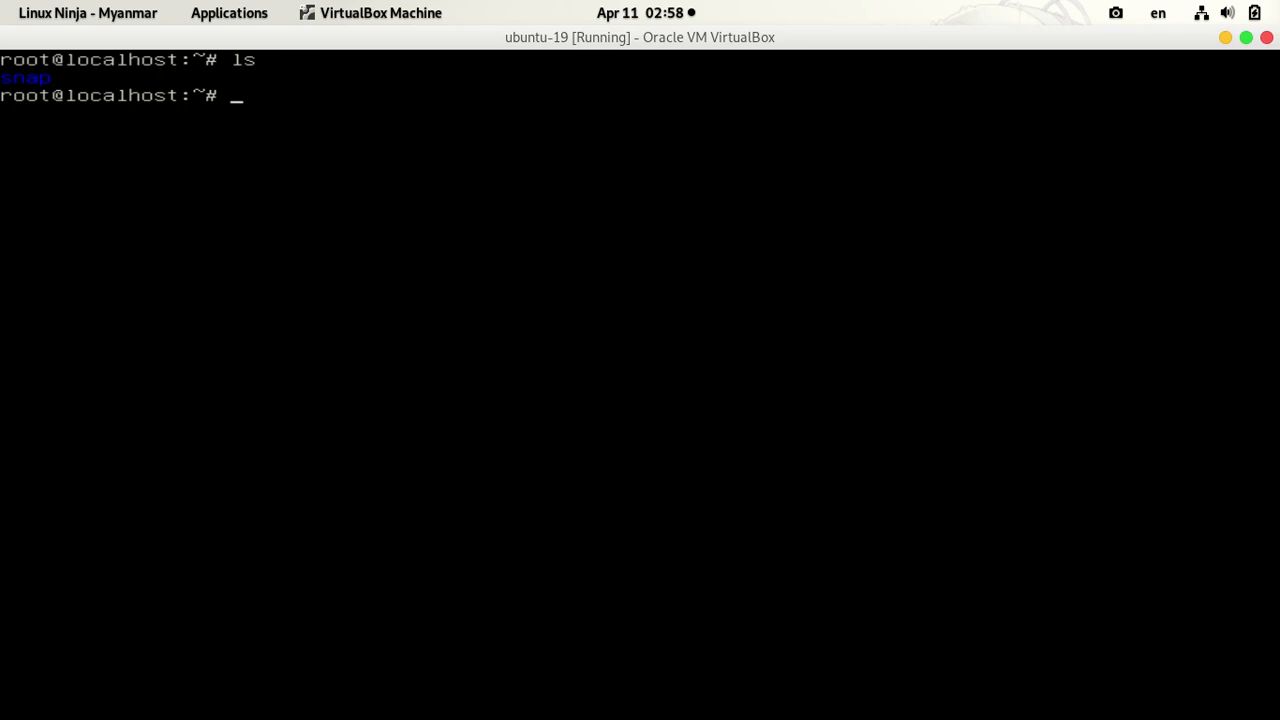
text(exit)
key(BackSpace)
key(BackSpace)
key(BackSpace)
key(BackSpace)
text(init 0)
key(Return)
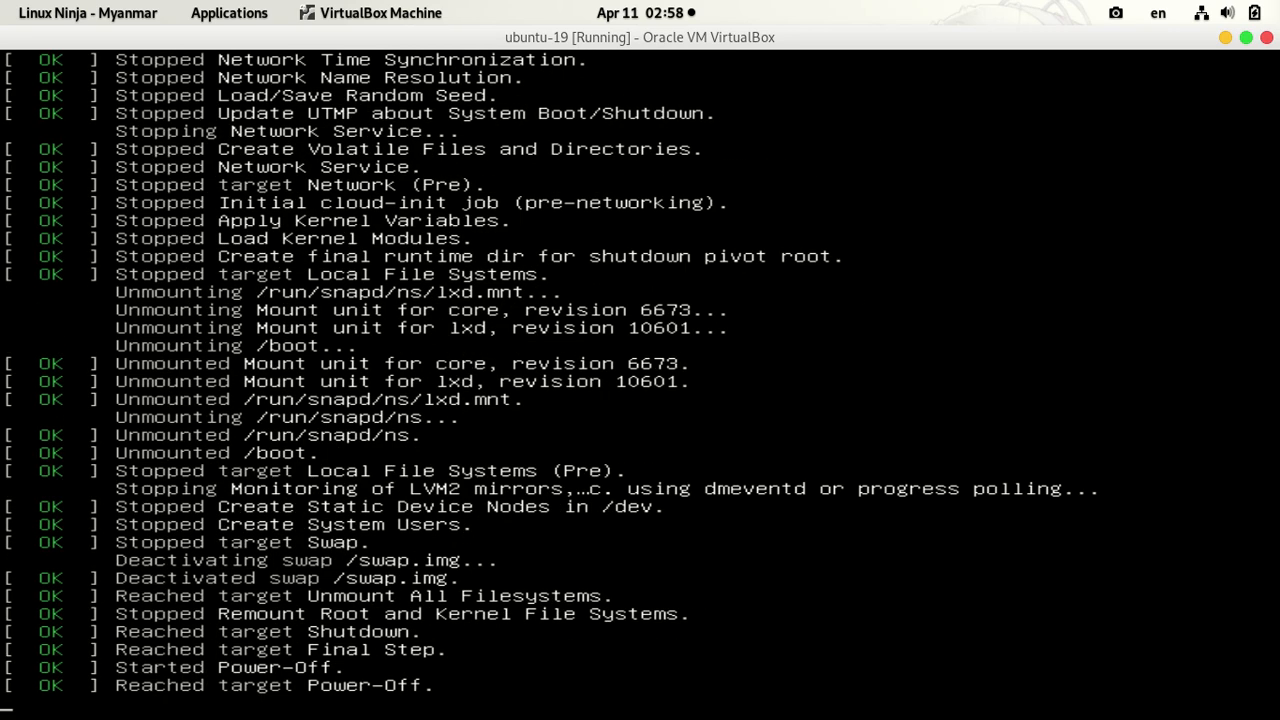